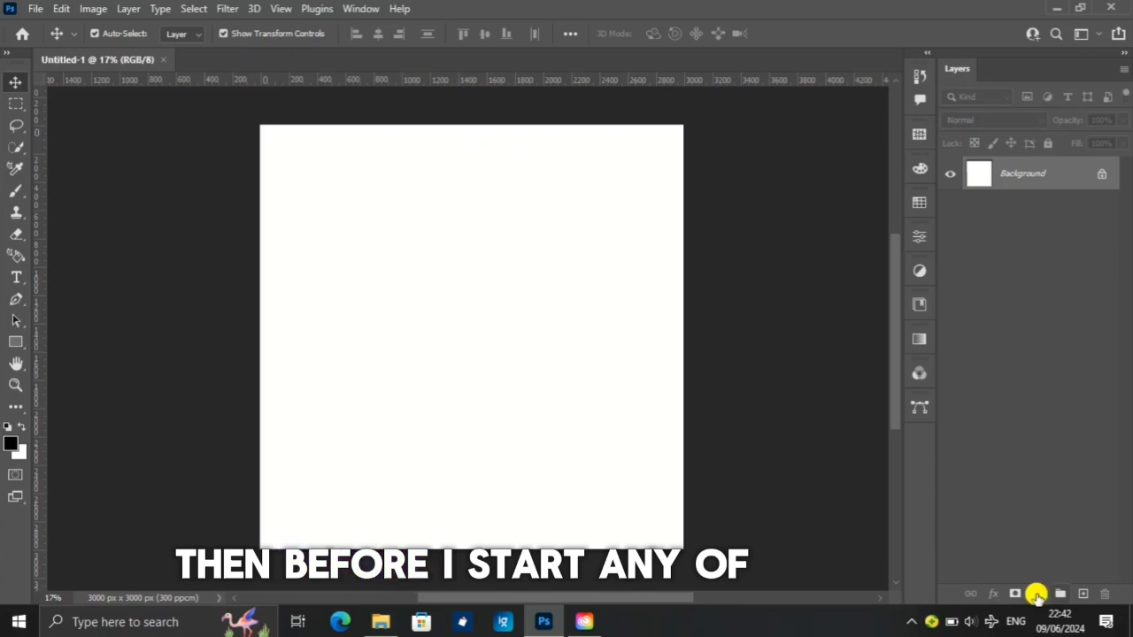
Add a Solid Color fill layer in black (000000) above the white background
click(1030, 303)
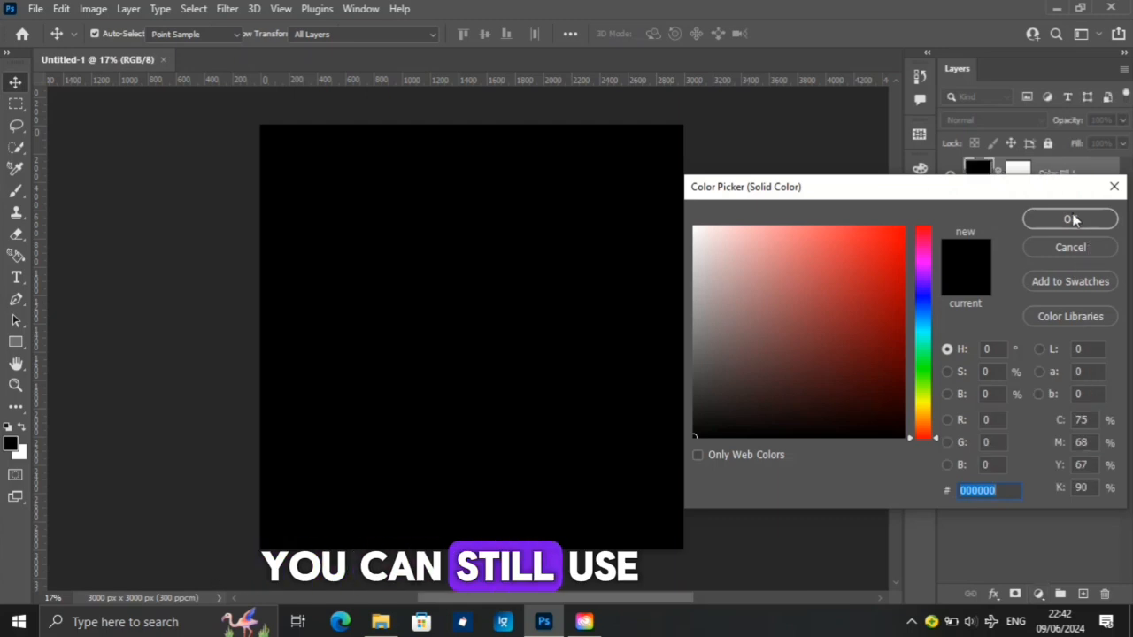
click(1073, 217)
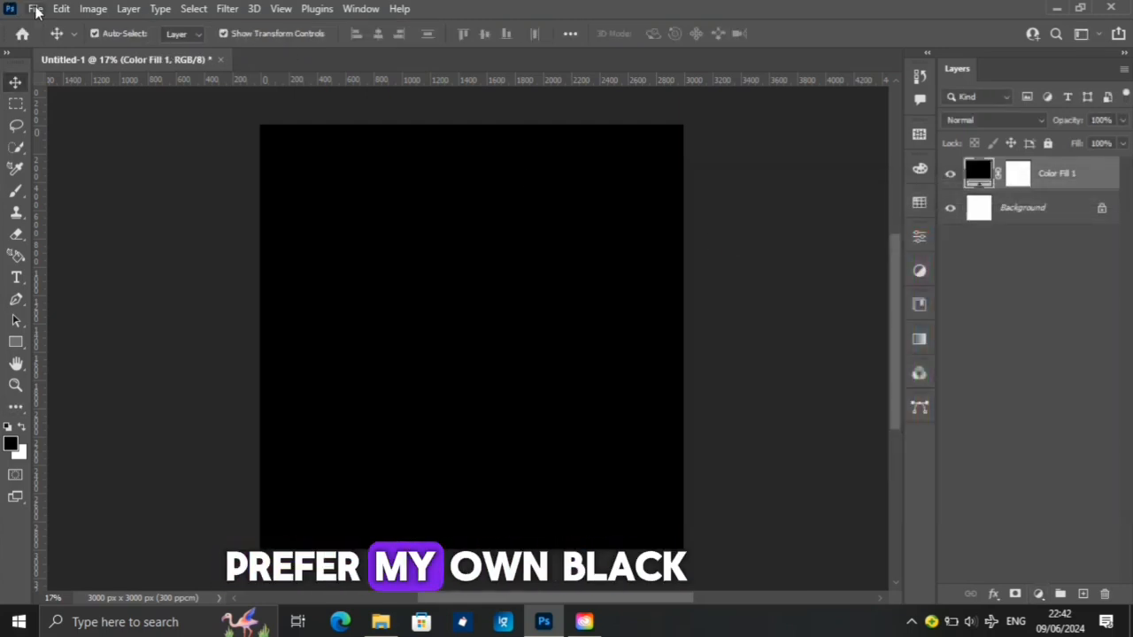
Place the burning-city image with the door from the Stock images folder and scale it to span the canvas width
click(381, 622)
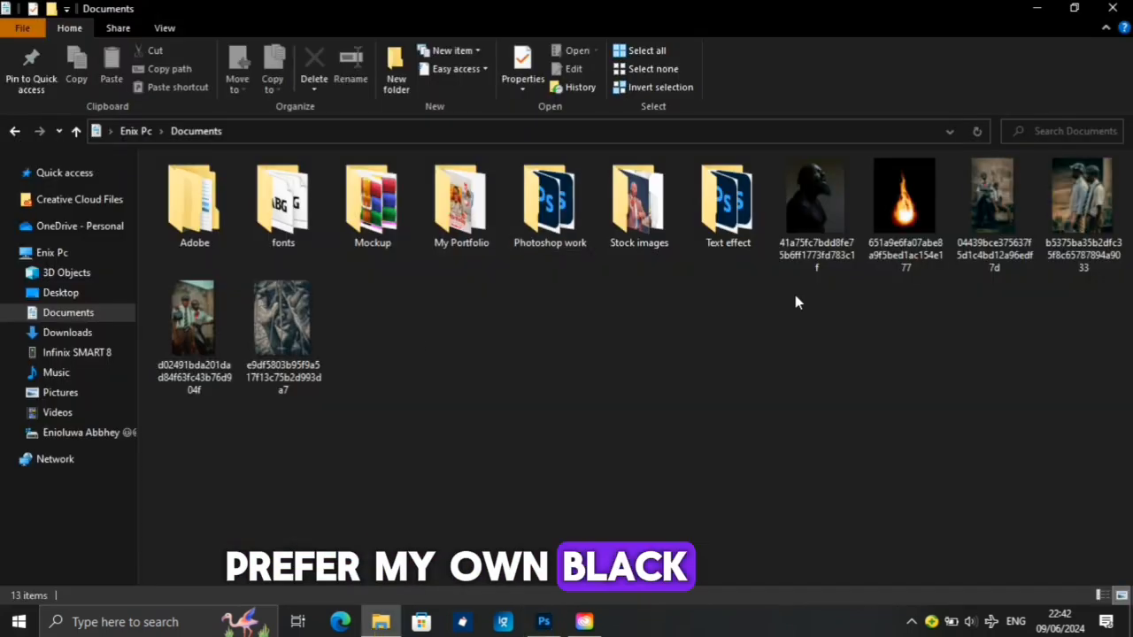
double_click(639, 205)
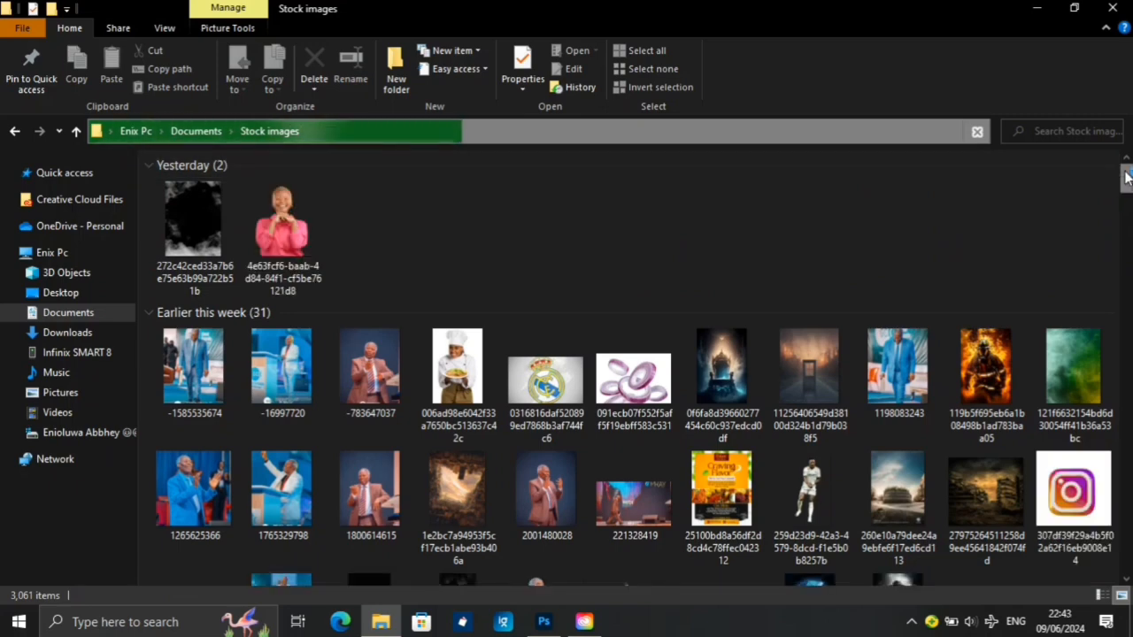
click(807, 370)
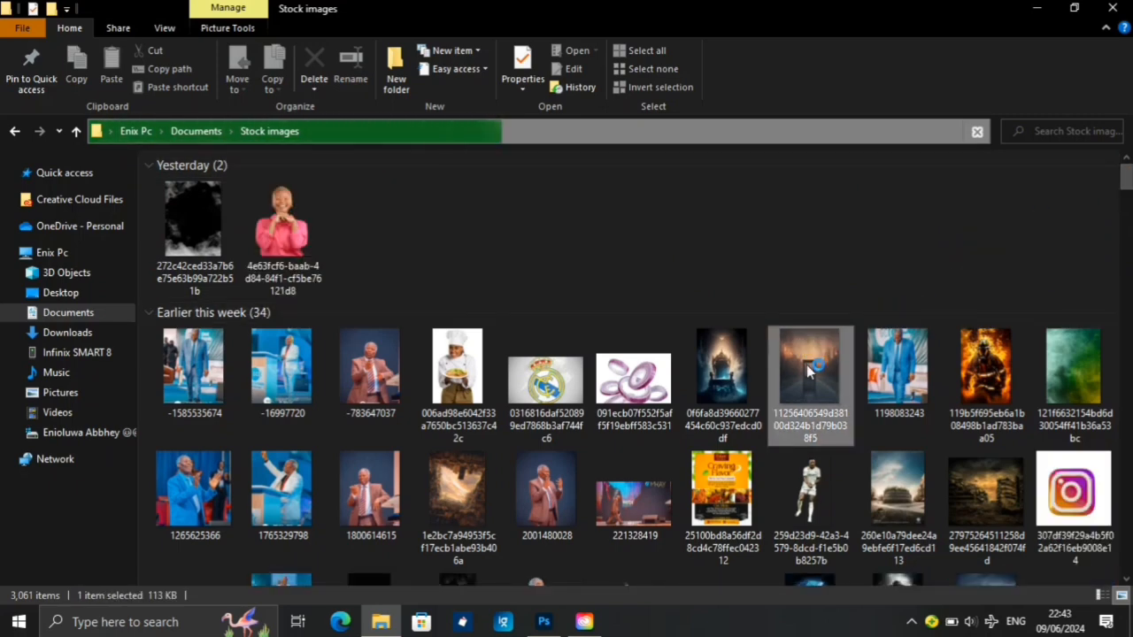
drag(721, 414, 505, 317)
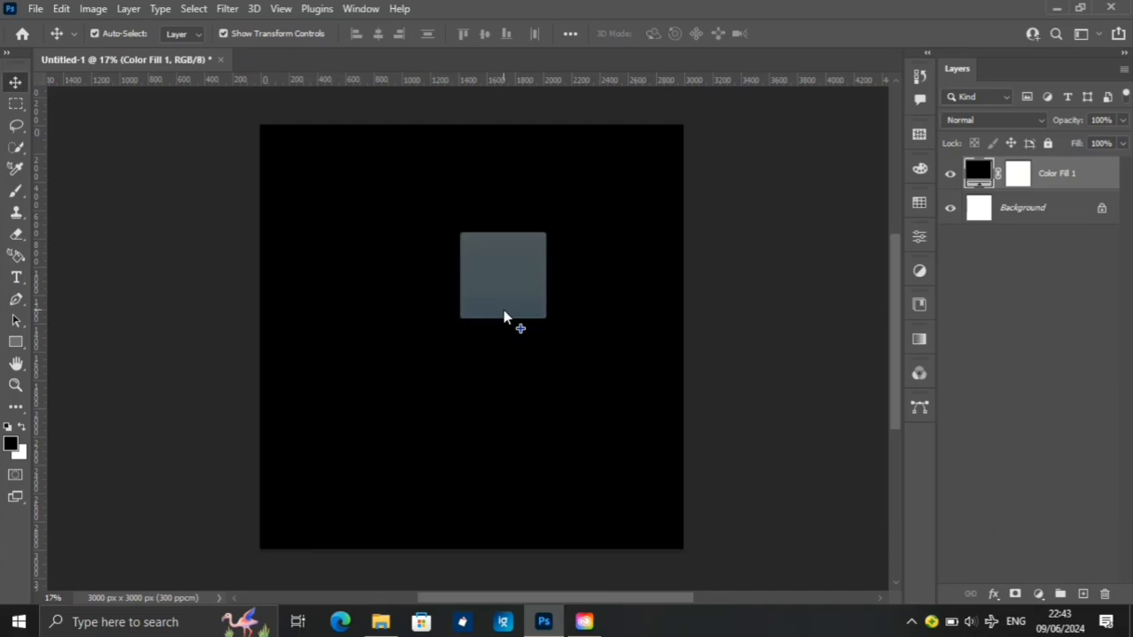
drag(2, 10, 387, 342)
drag(301, 335, 260, 337)
drag(639, 338, 681, 339)
key(Return)
Bring the full-moon landscape from the Stock images folder into the document so it covers the whole canvas
click(381, 621)
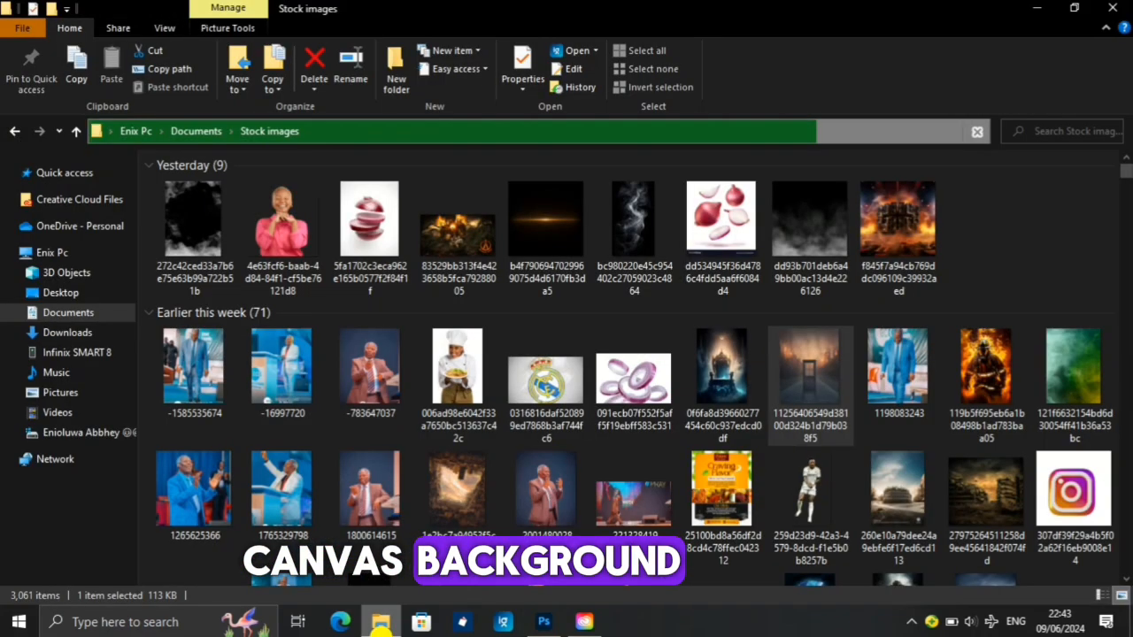
scroll(1124, 172, down, 2)
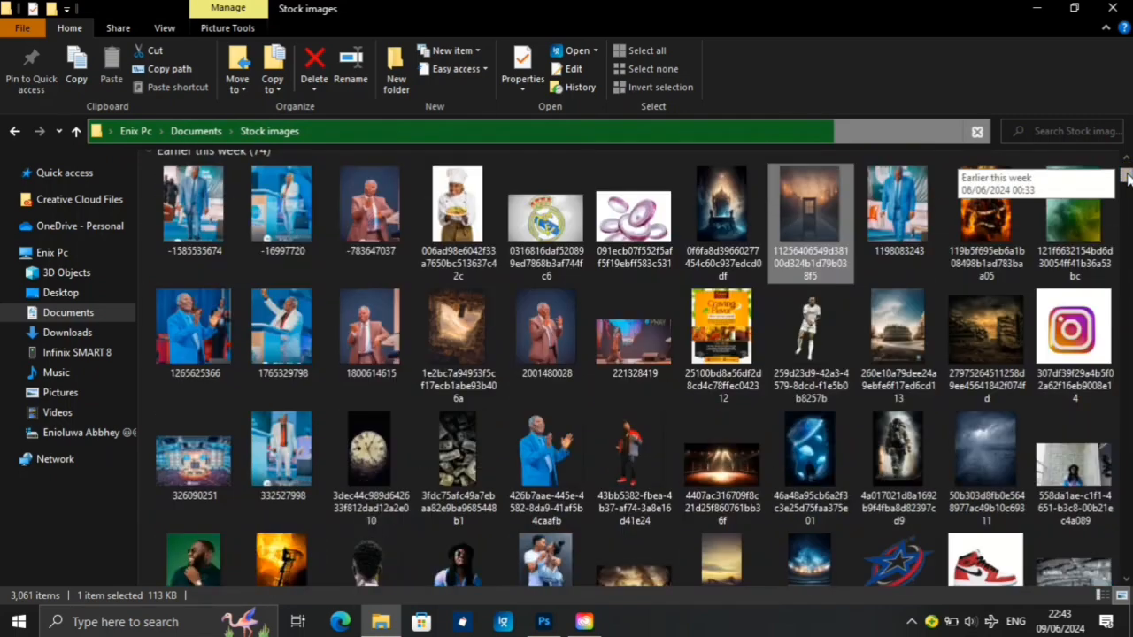
scroll(1120, 181, down, 10)
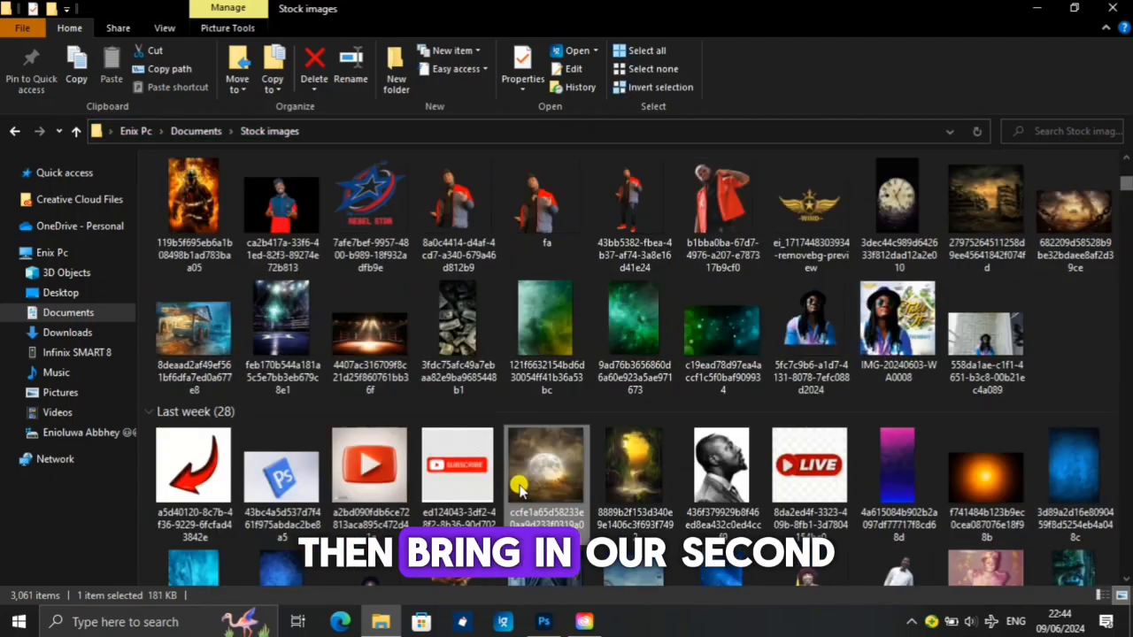
click(546, 478)
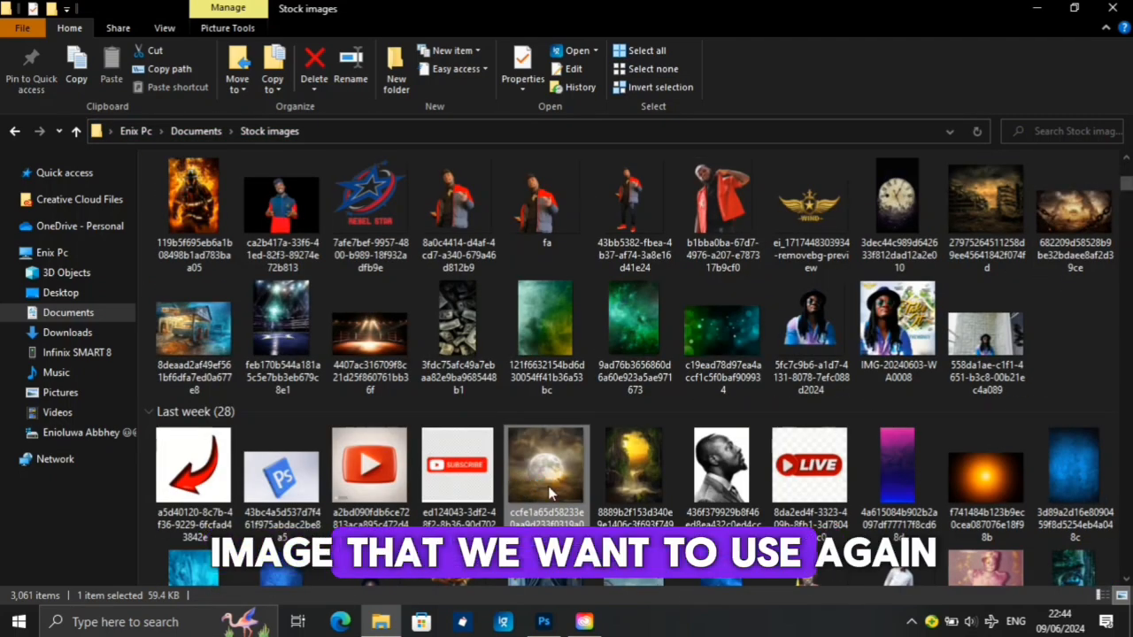
mouse_move(548, 486)
mouse_down()
mouse_move(544, 620)
mouse_move(586, 621)
mouse_move(458, 387)
mouse_move(541, 619)
mouse_move(449, 366)
mouse_up()
drag(555, 386, 465, 304)
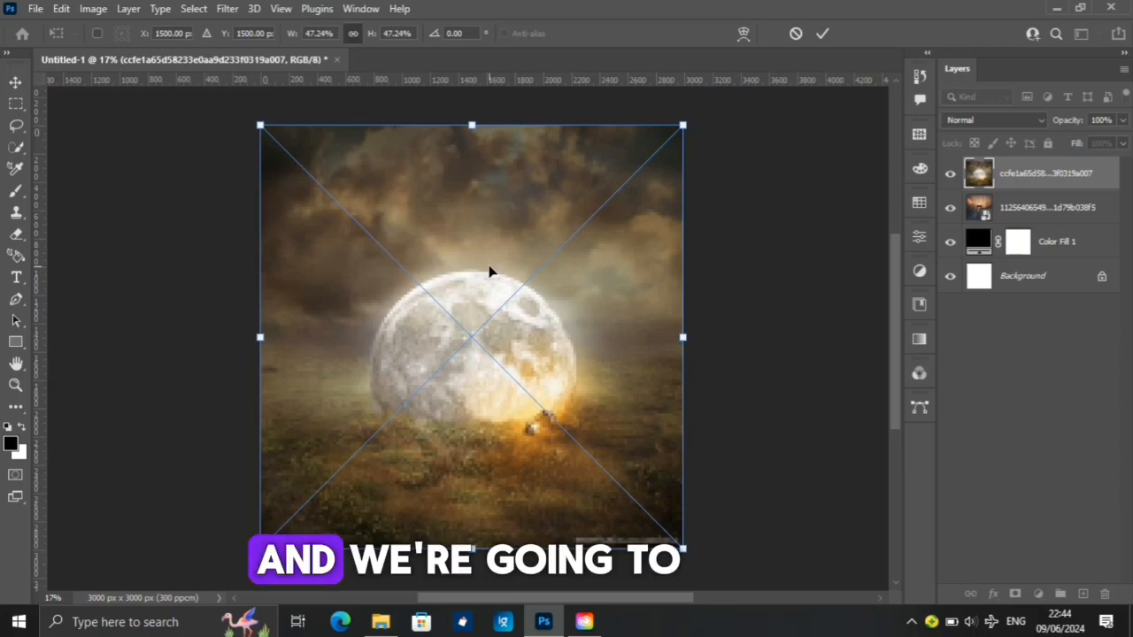
Flip the full-moon image vertically and commit its placement
right_click(489, 272)
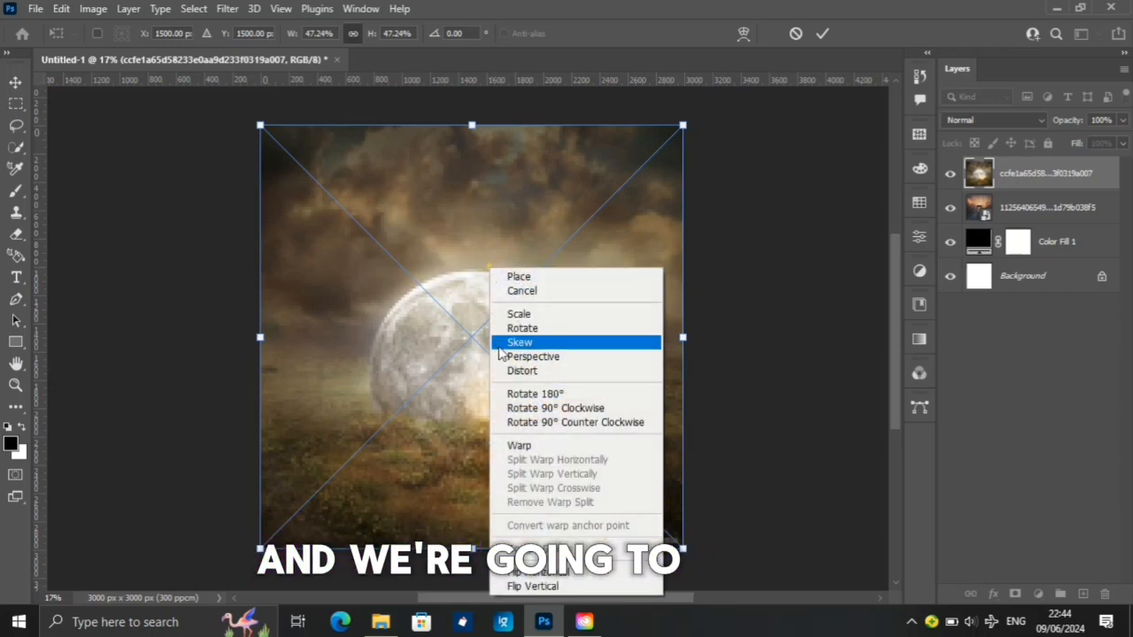
click(533, 583)
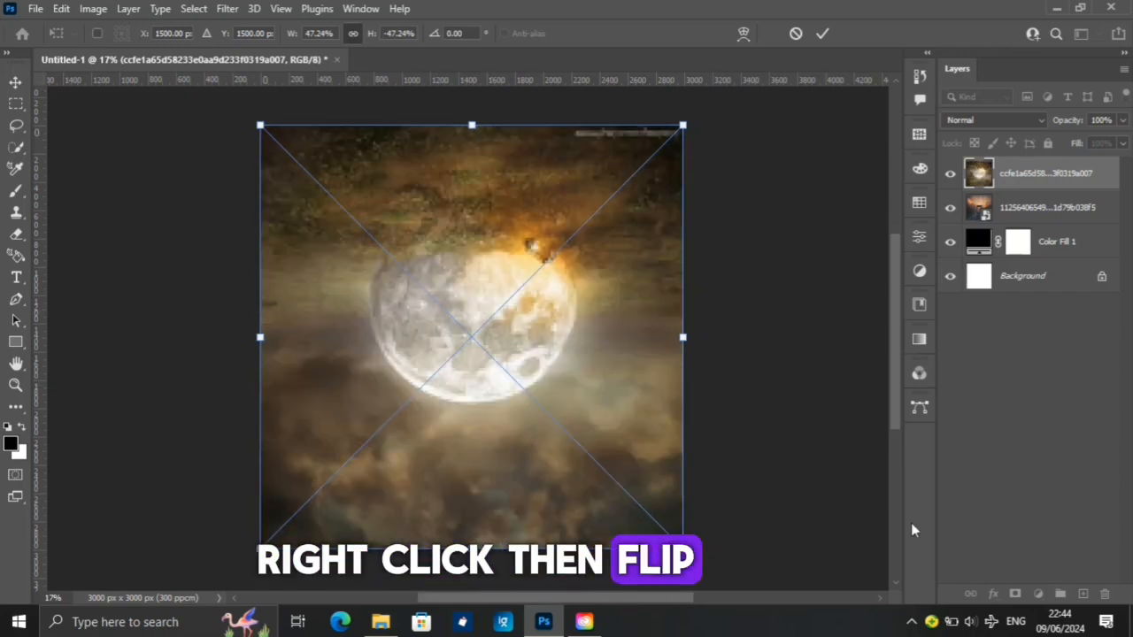
key(Return)
Add a layer mask to the full-moon image and hide its moon and grass with a black 1500 px brush, keeping the lower clouds
click(1015, 595)
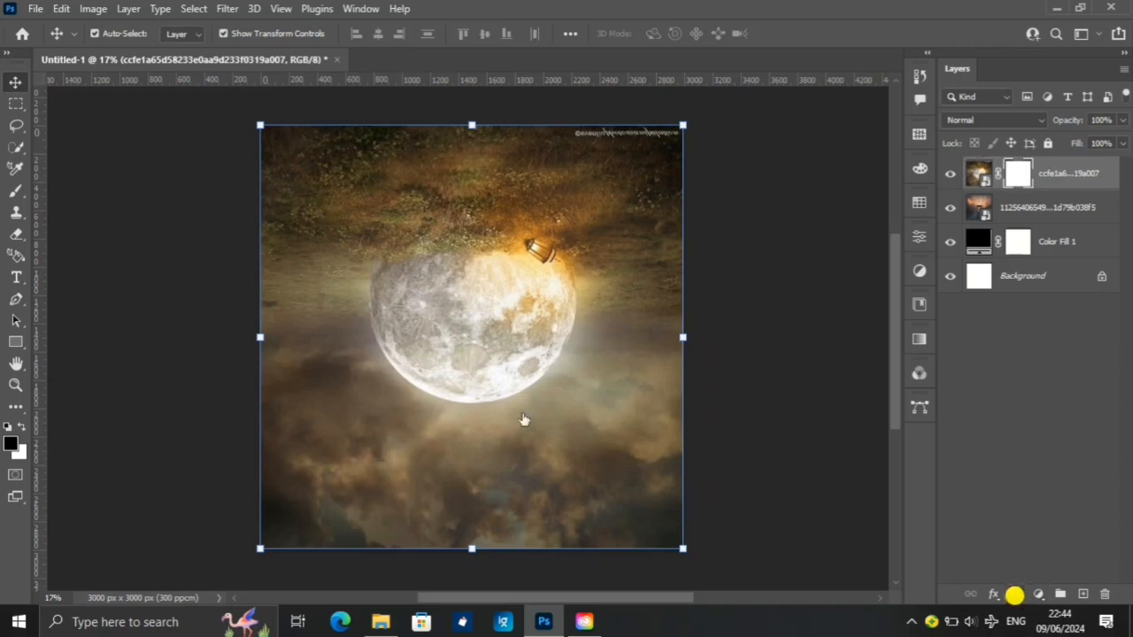
click(16, 191)
click(55, 192)
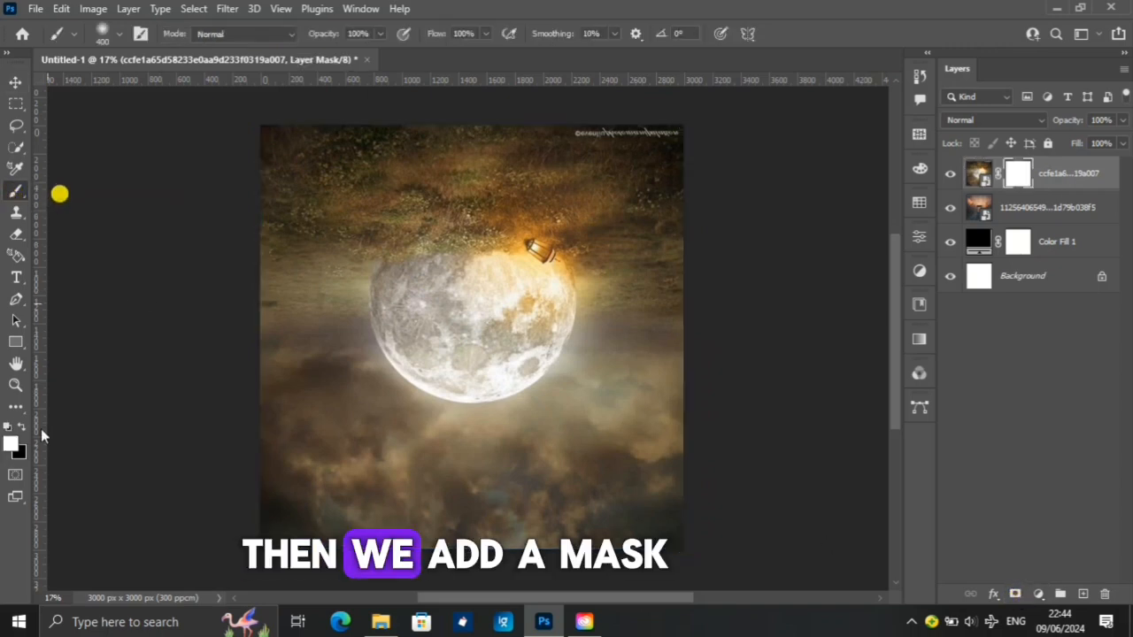
click(20, 428)
key(bracketright)
key(bracketright)
key(bracketright)
key(bracketright)
key(bracketright)
key(bracketright)
key(bracketright)
key(bracketright)
key(bracketright)
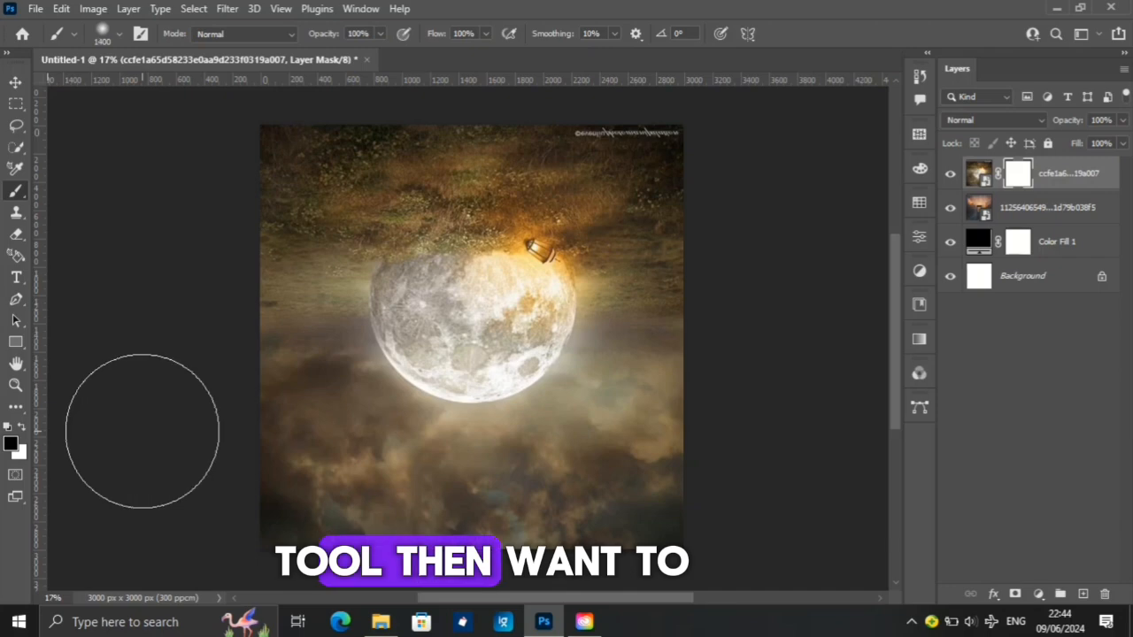
key(bracketright)
key(bracketright)
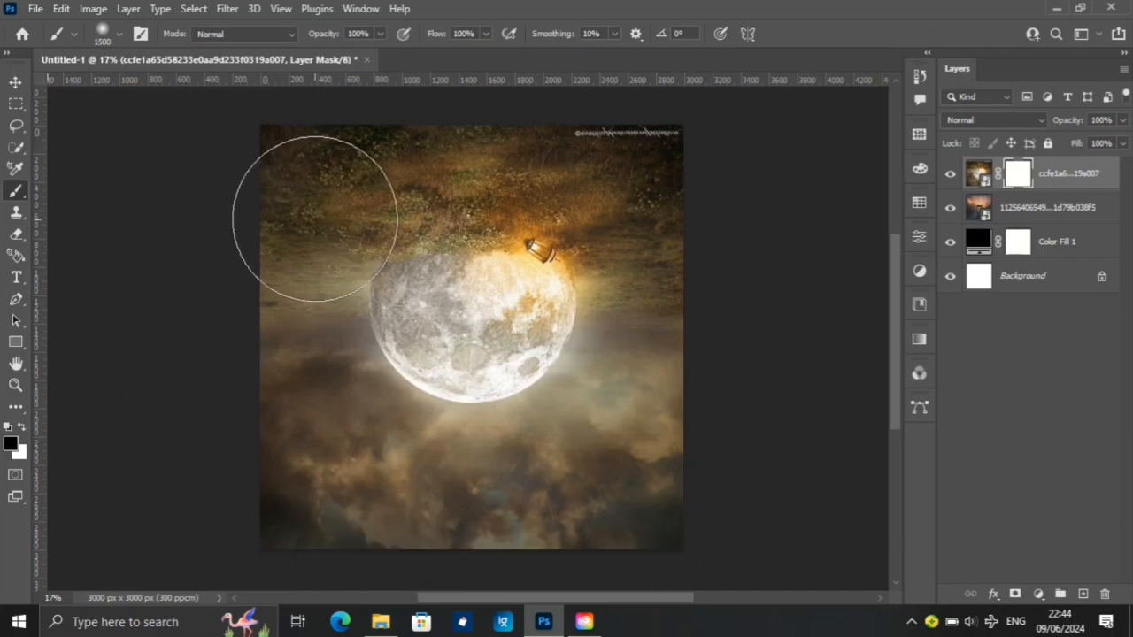
mouse_move(314, 215)
mouse_down()
mouse_move(381, 269)
mouse_move(365, 265)
mouse_move(376, 279)
mouse_move(411, 294)
mouse_move(418, 319)
mouse_move(476, 308)
mouse_move(522, 239)
mouse_move(472, 293)
mouse_move(483, 319)
mouse_move(497, 321)
mouse_move(437, 303)
mouse_move(475, 225)
mouse_move(464, 296)
mouse_move(486, 317)
mouse_move(465, 326)
mouse_move(509, 266)
mouse_move(556, 253)
mouse_up()
mouse_move(599, 204)
mouse_down()
mouse_move(576, 210)
mouse_move(561, 243)
mouse_up()
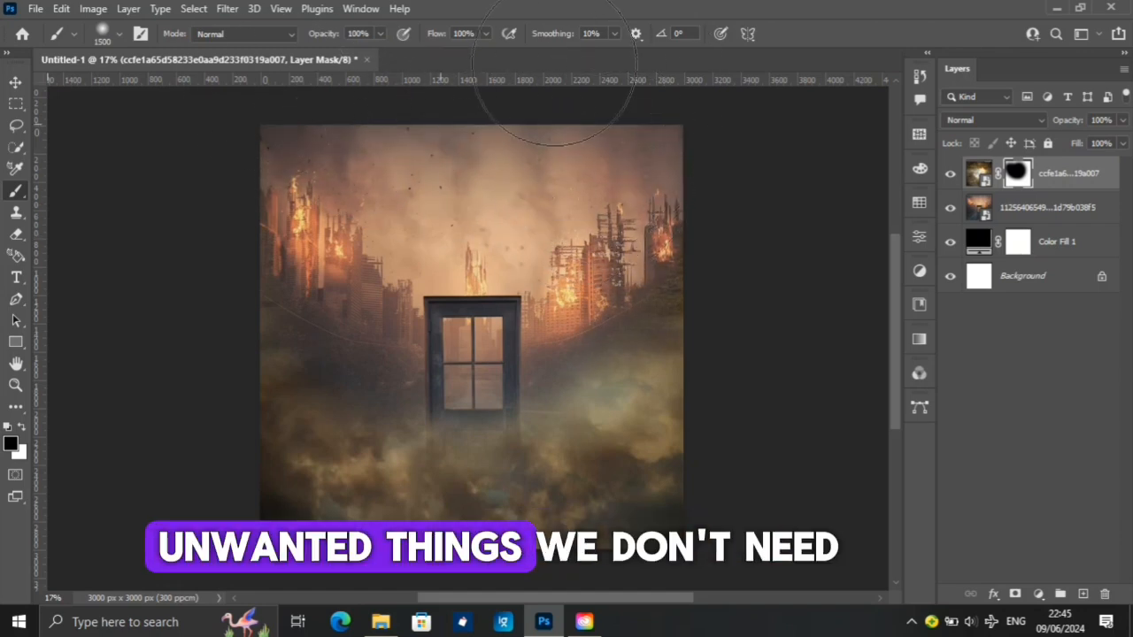
Set the masked full-moon layer's blend mode to Lighter Color
click(1013, 119)
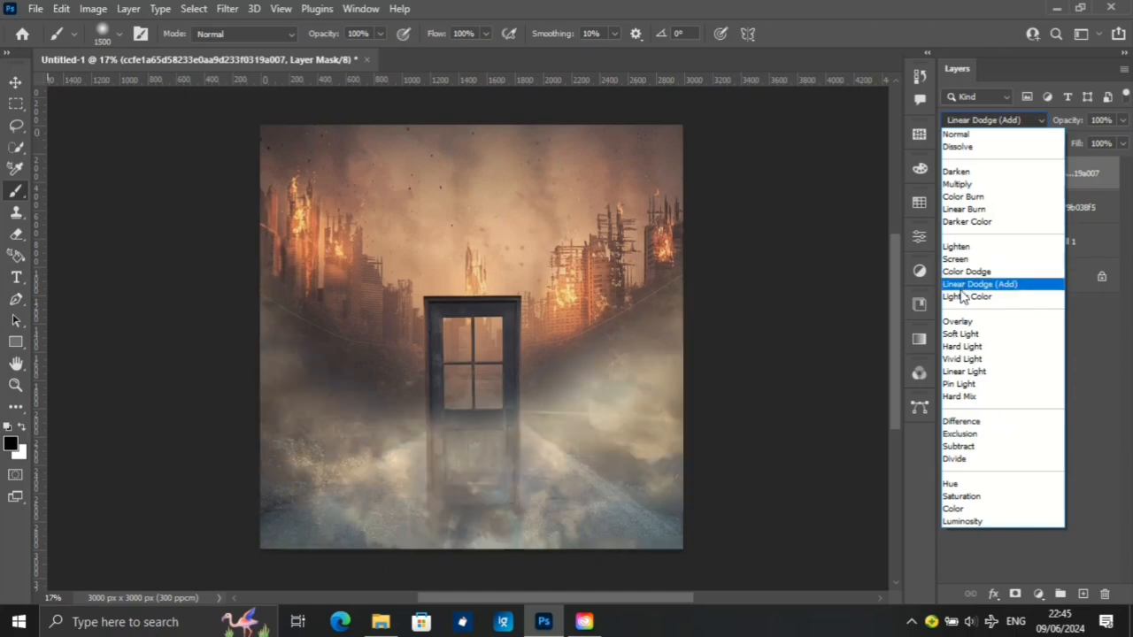
click(963, 297)
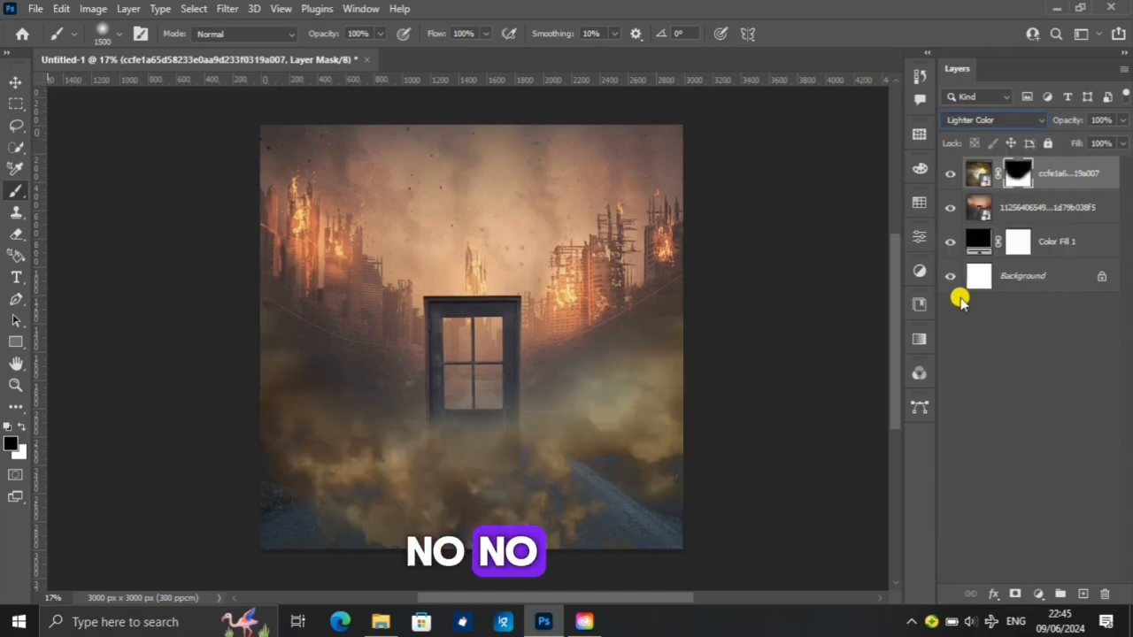
click(14, 81)
Place the photo of the two men in flat caps from the Documents folder, scaled to 30.66%, as the top layer
click(381, 622)
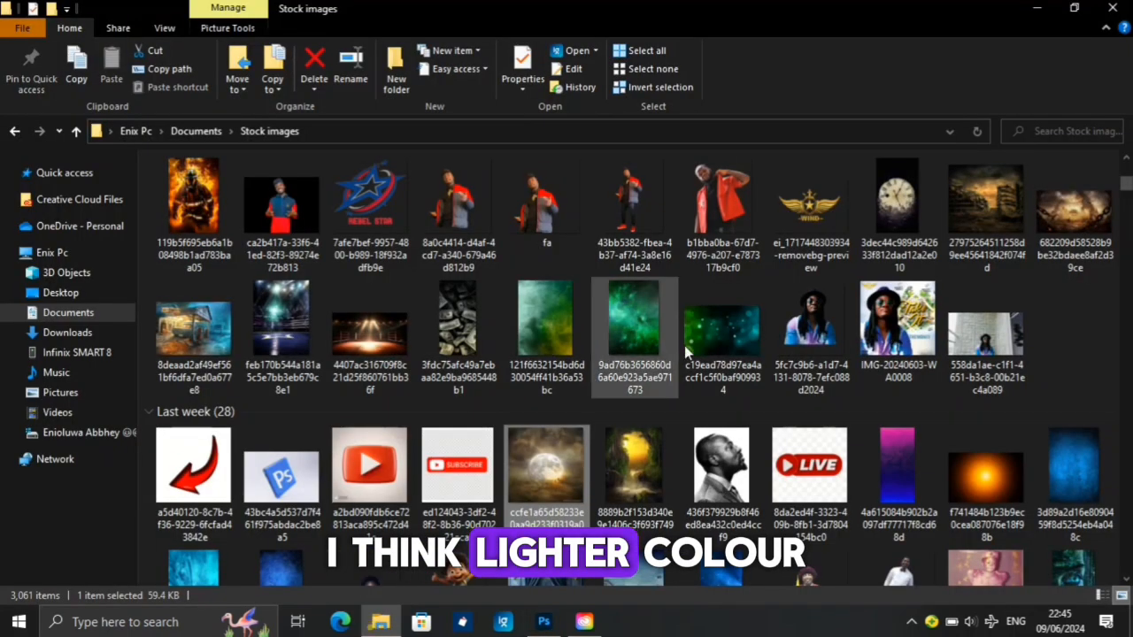
drag(1123, 183, 1128, 161)
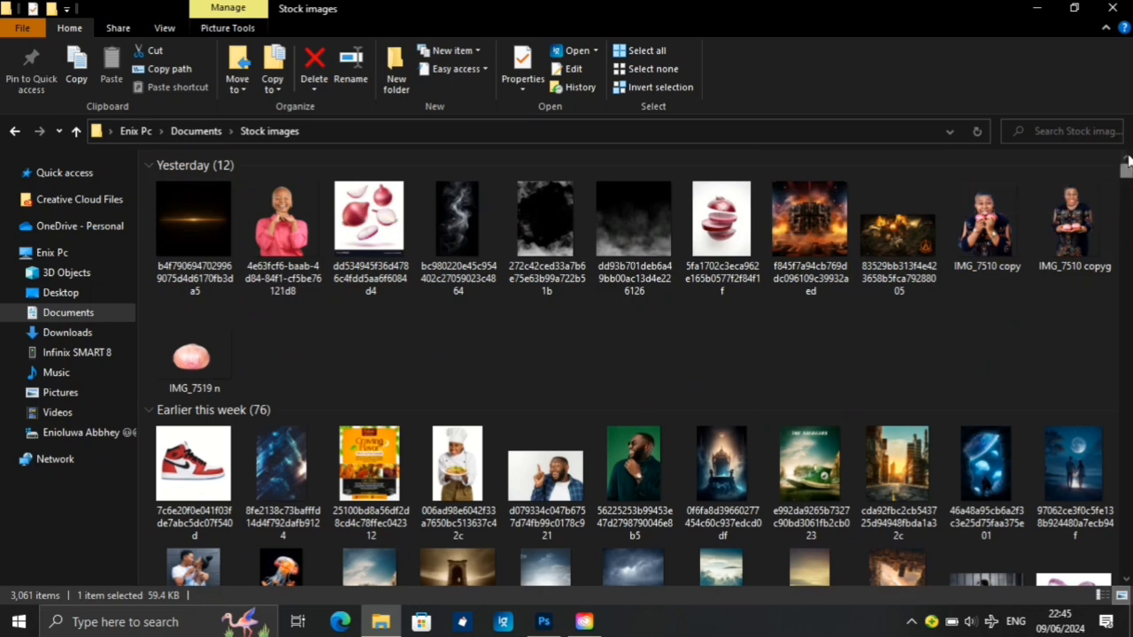
click(192, 131)
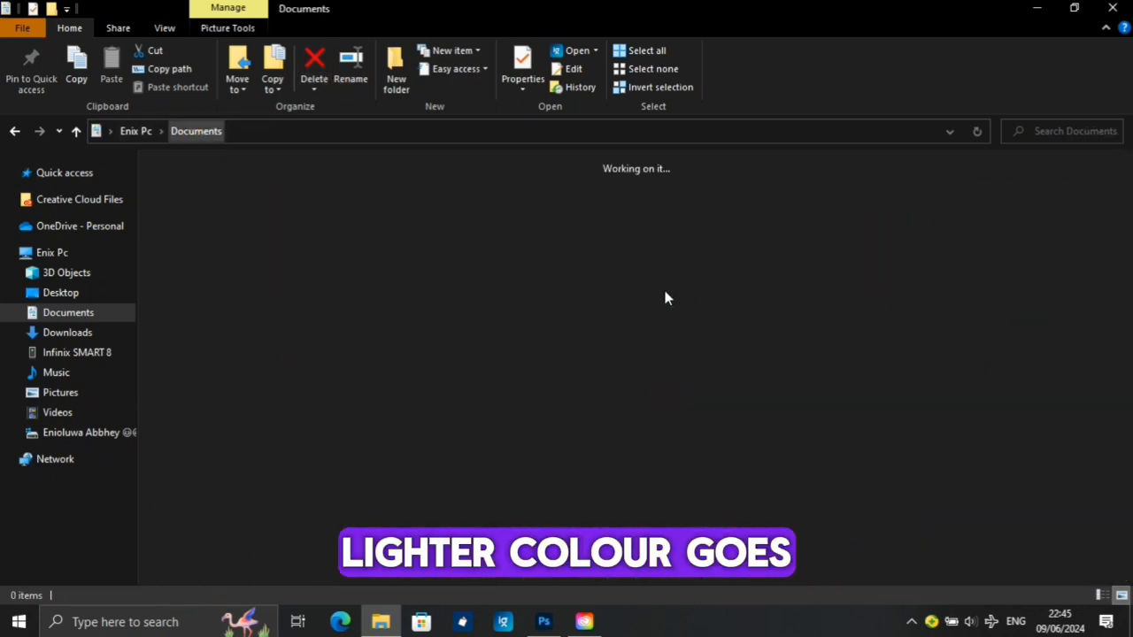
click(1077, 213)
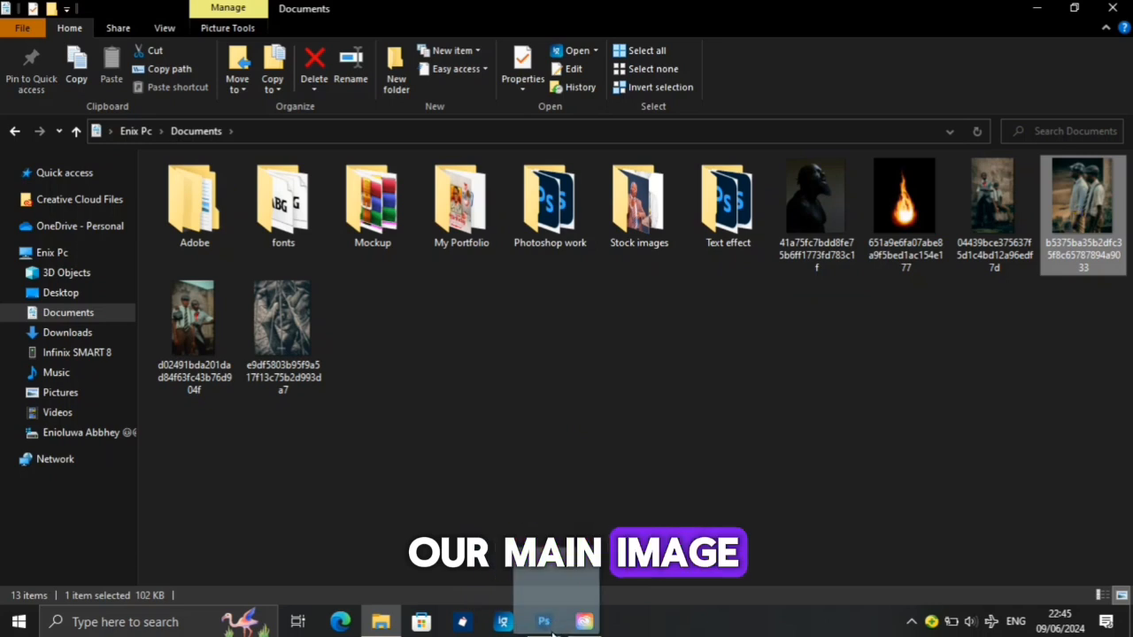
drag(552, 633, 435, 307)
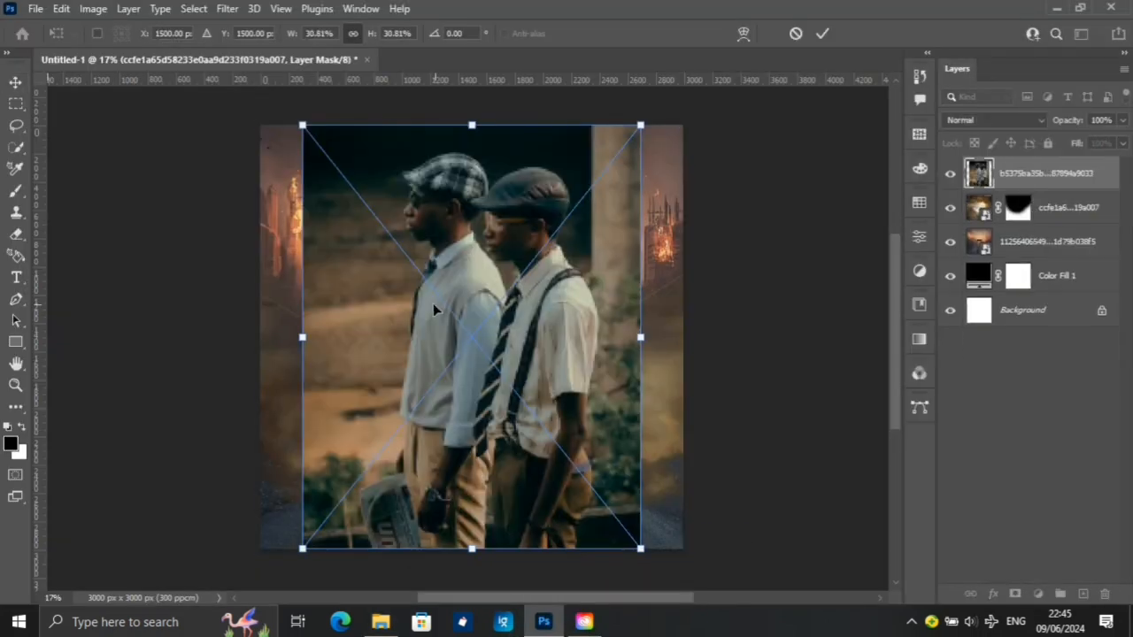
drag(303, 336, 303, 337)
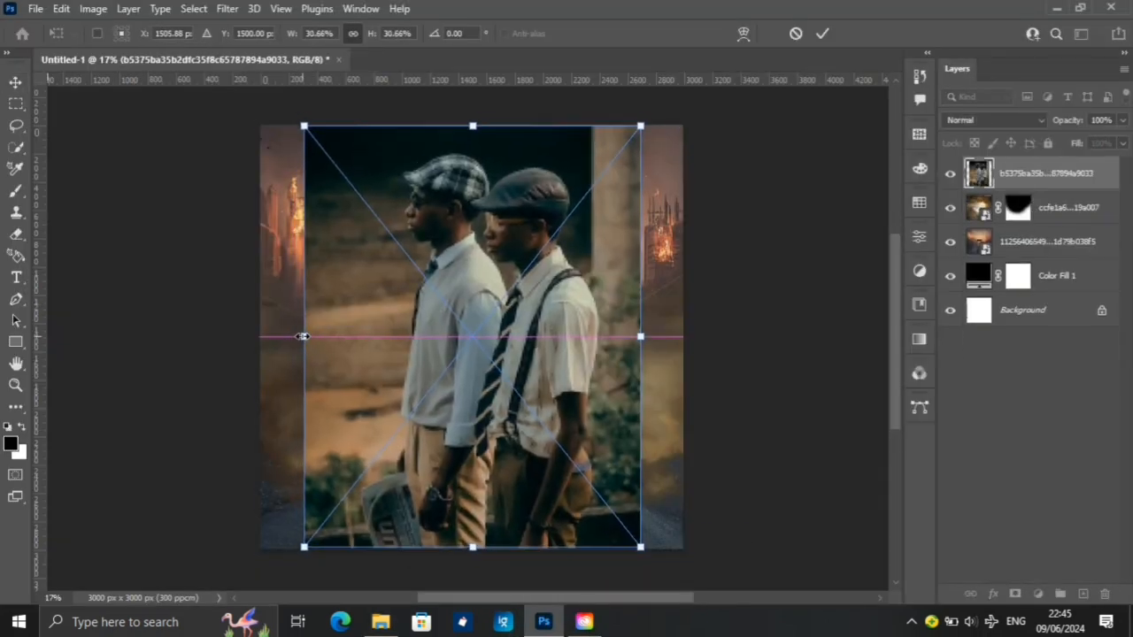
key(Return)
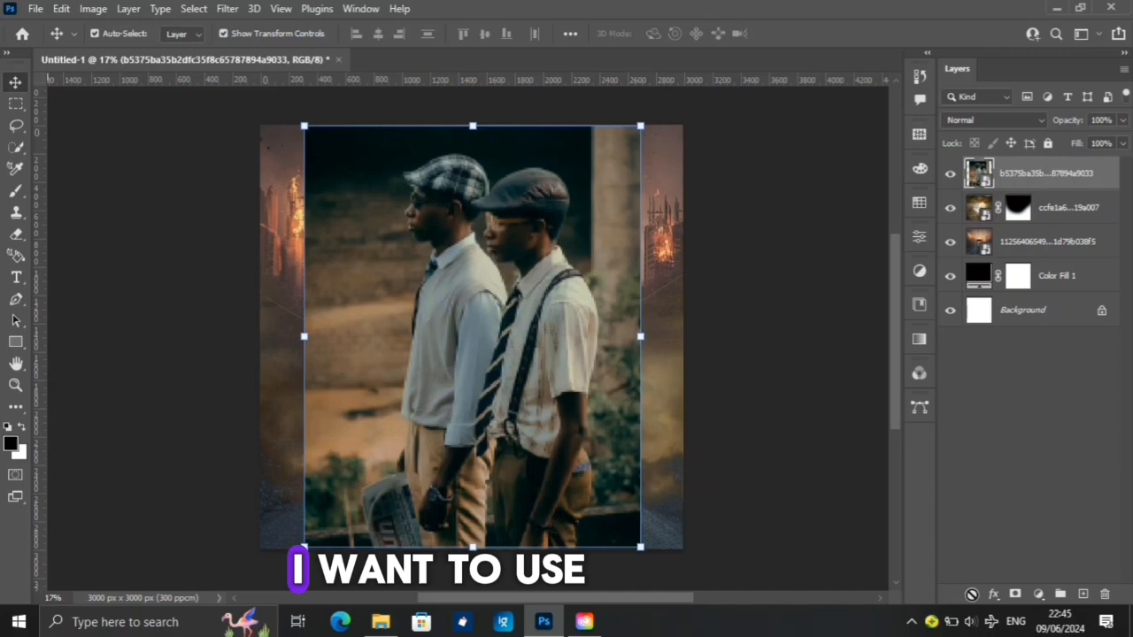
Add a layer mask to the two men's photo and fade its left and right edges into the background with a black 1500 px brush
click(1016, 594)
click(15, 194)
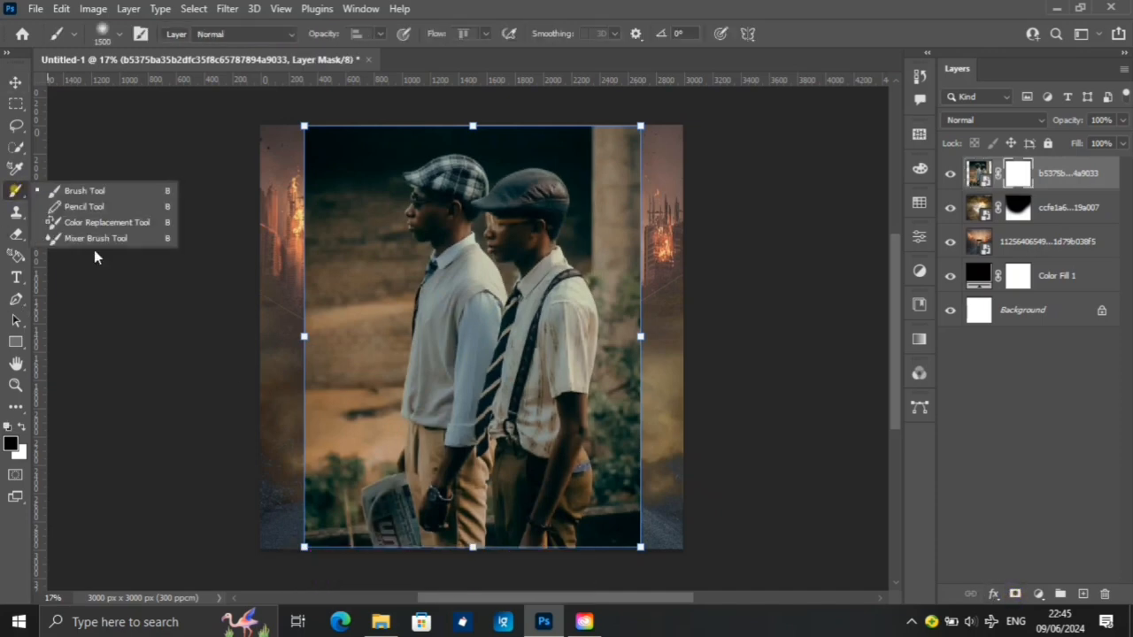
right_click(22, 197)
click(76, 190)
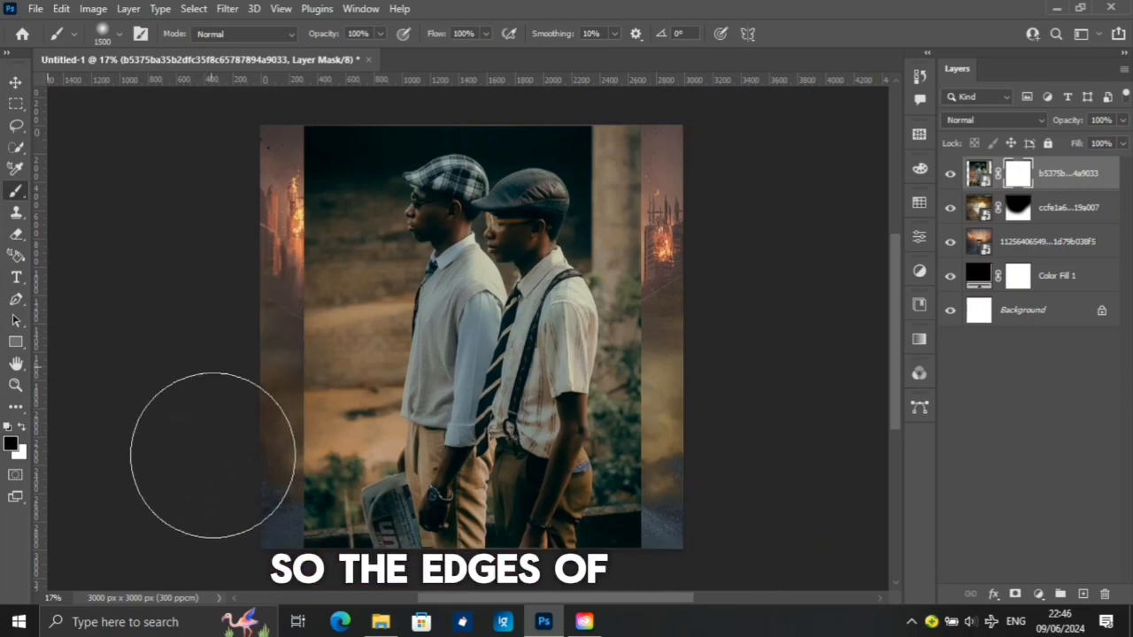
mouse_move(213, 455)
mouse_down()
mouse_move(205, 523)
mouse_move(223, 457)
mouse_move(192, 372)
mouse_move(217, 148)
mouse_move(203, 186)
mouse_move(207, 460)
mouse_move(216, 340)
mouse_move(179, 513)
mouse_move(189, 527)
mouse_move(222, 526)
mouse_up()
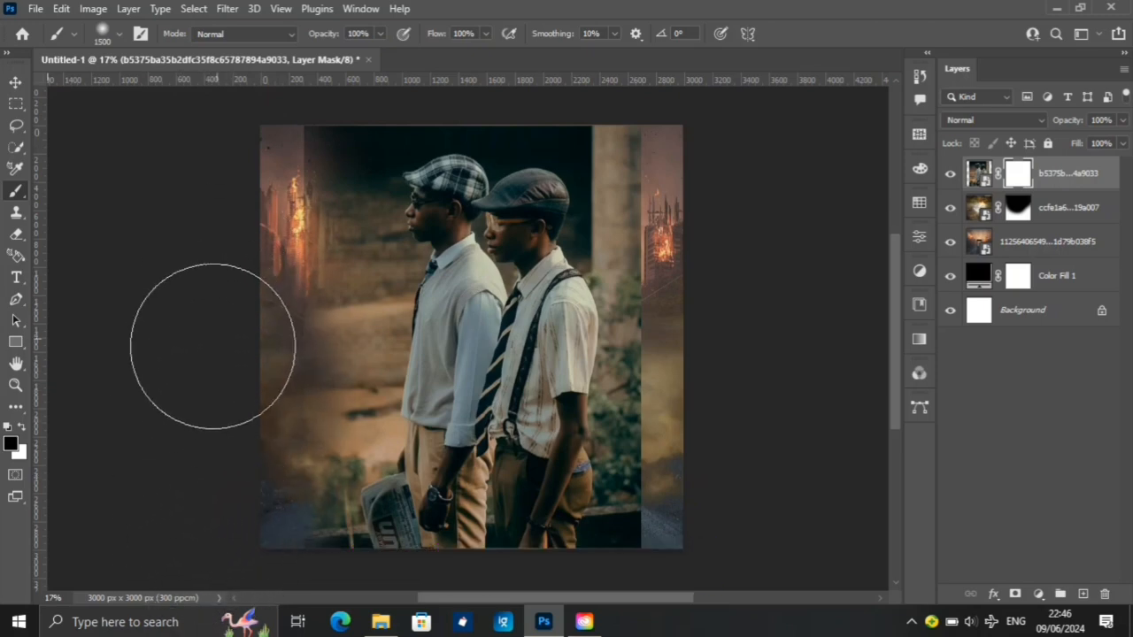
mouse_move(212, 346)
mouse_down()
mouse_move(209, 153)
mouse_move(140, 352)
mouse_up()
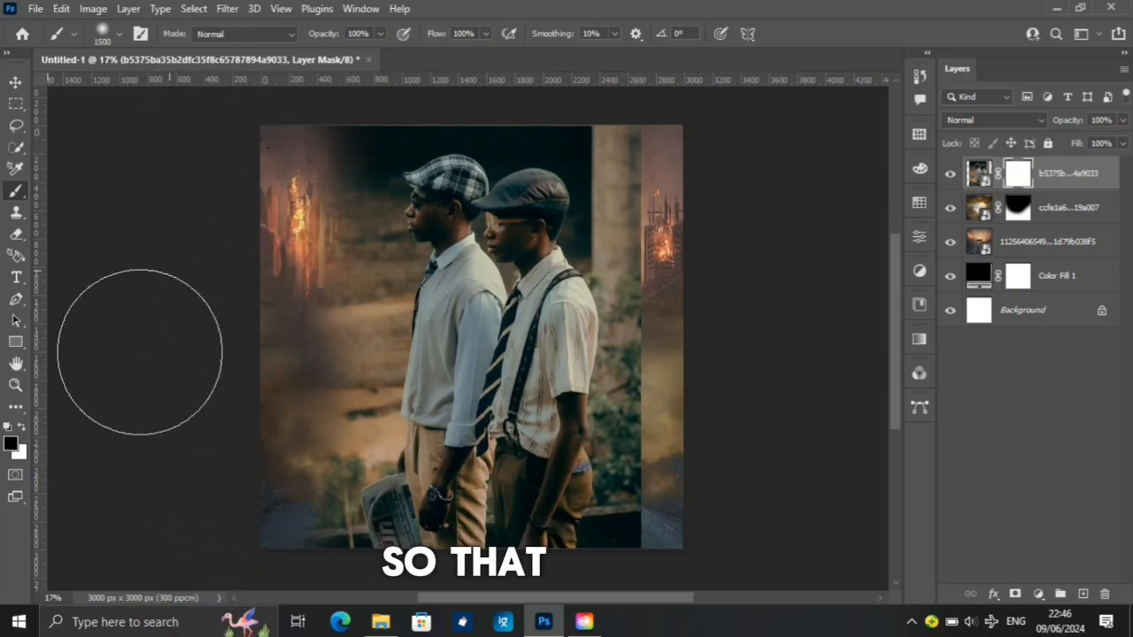
mouse_move(733, 145)
mouse_down()
mouse_move(753, 286)
mouse_move(723, 267)
mouse_move(751, 448)
mouse_move(713, 338)
mouse_move(744, 486)
mouse_move(744, 559)
mouse_move(718, 489)
mouse_move(721, 516)
mouse_up()
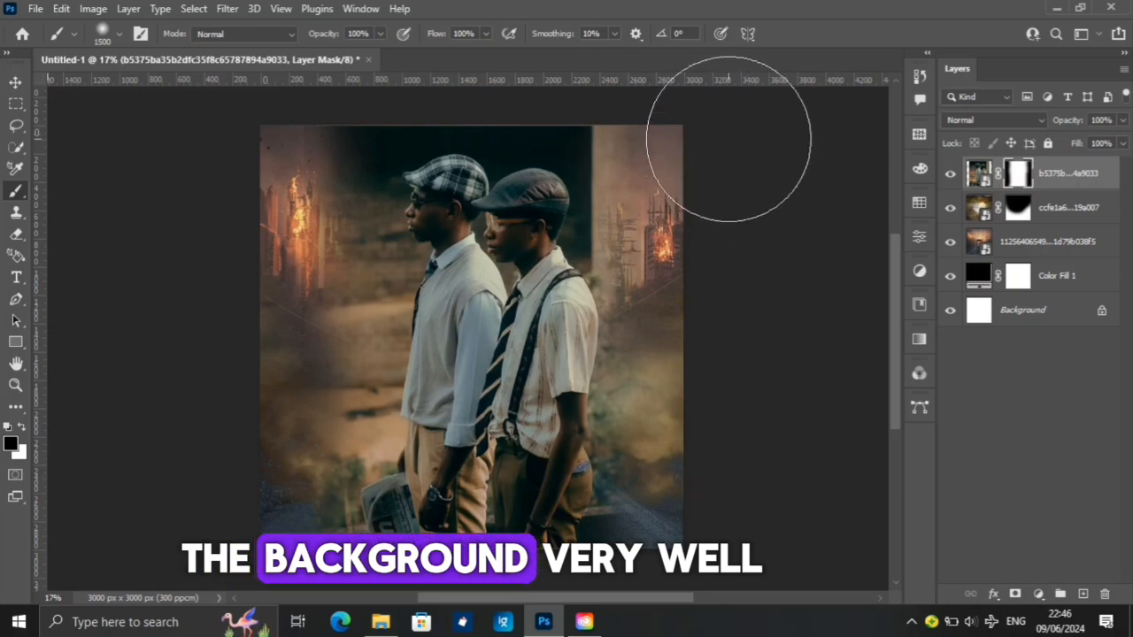
Enlarge the masked photo of the two men to about 102%, extending it upward from its bottom edge
click(10, 84)
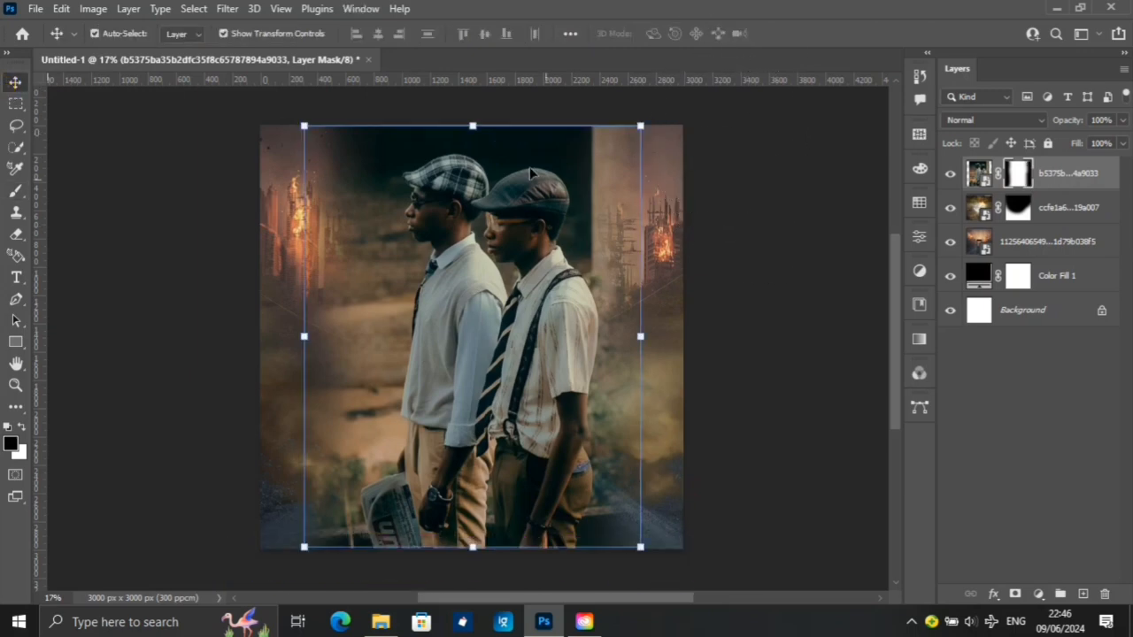
drag(475, 122, 474, 114)
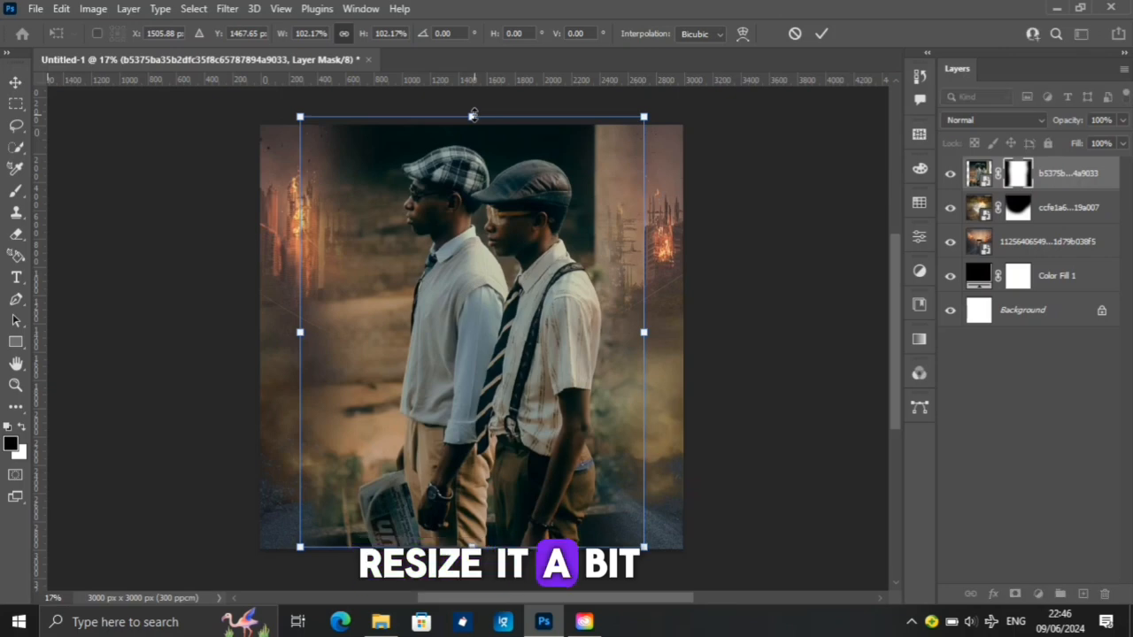
key(Return)
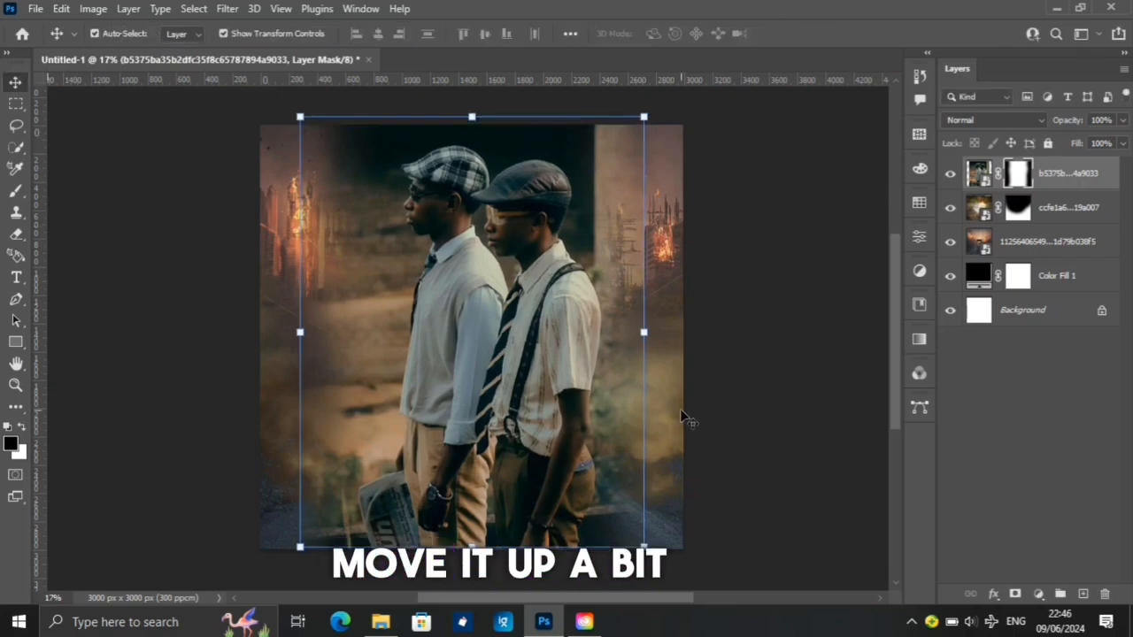
Apply a Gaussian Blur with a radius of 22.2 pixels to the burning-city background layer
click(1055, 215)
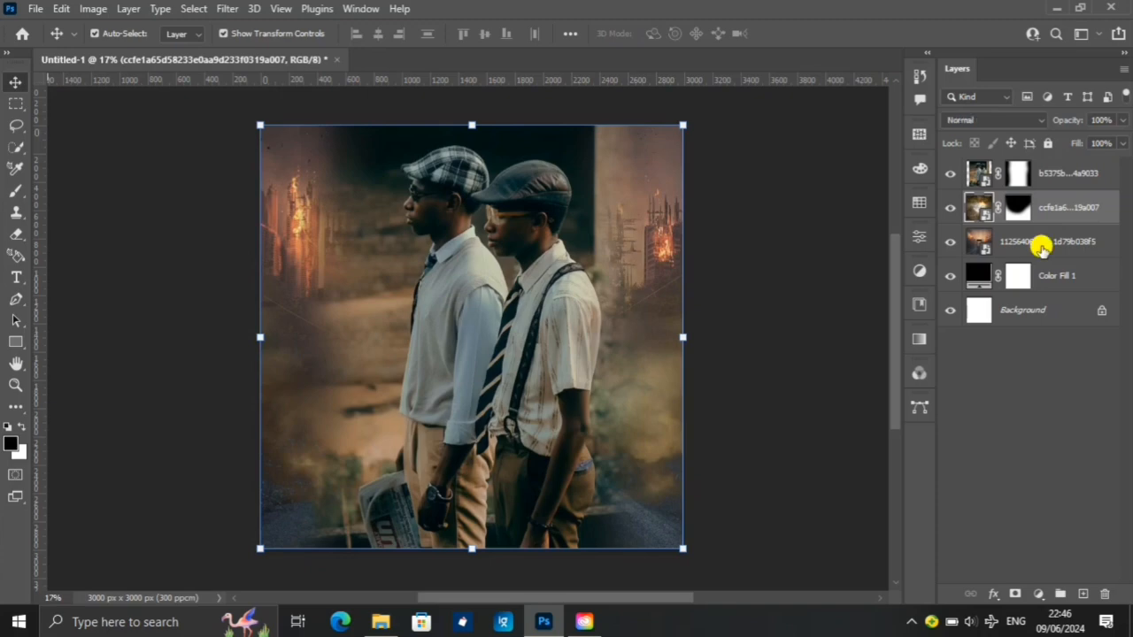
click(1042, 248)
click(226, 11)
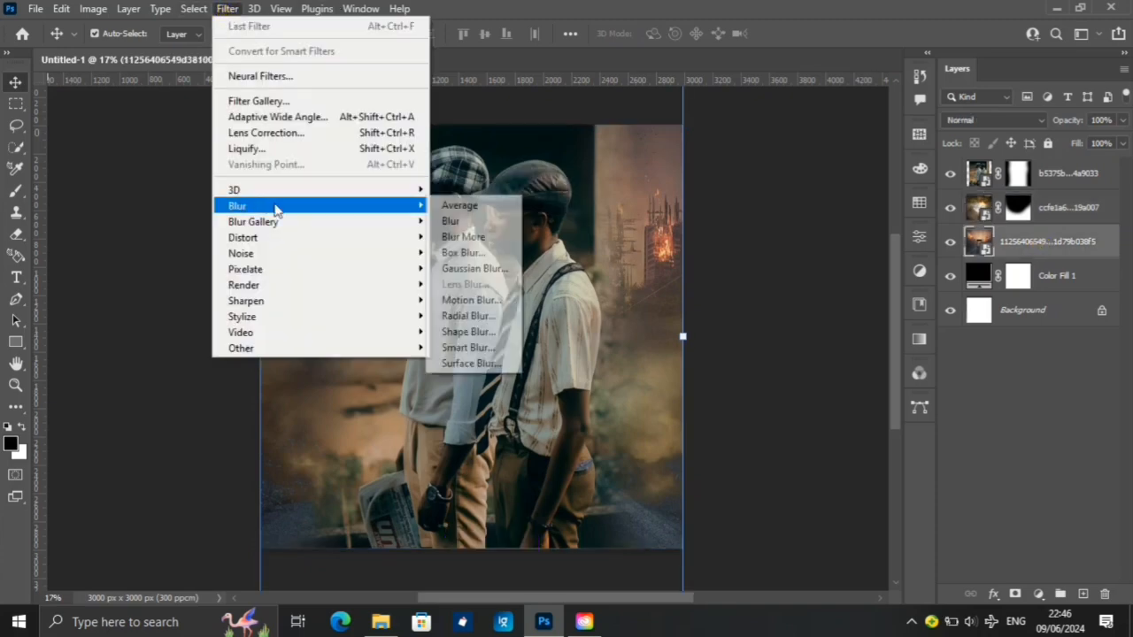
mouse_move(372, 206)
click(475, 268)
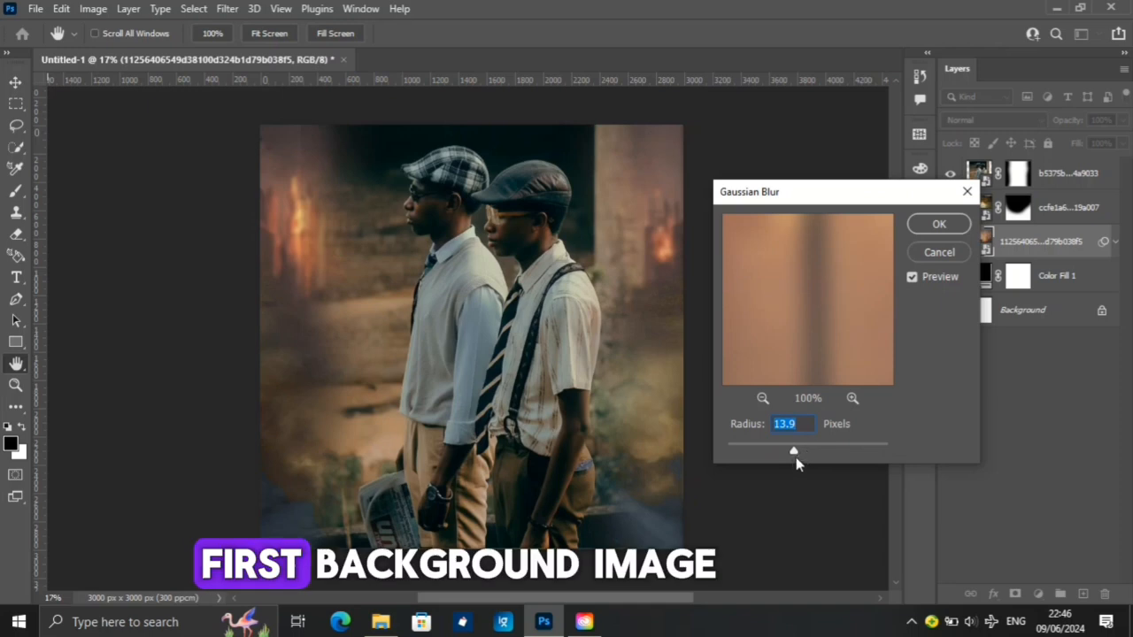
drag(788, 458, 799, 454)
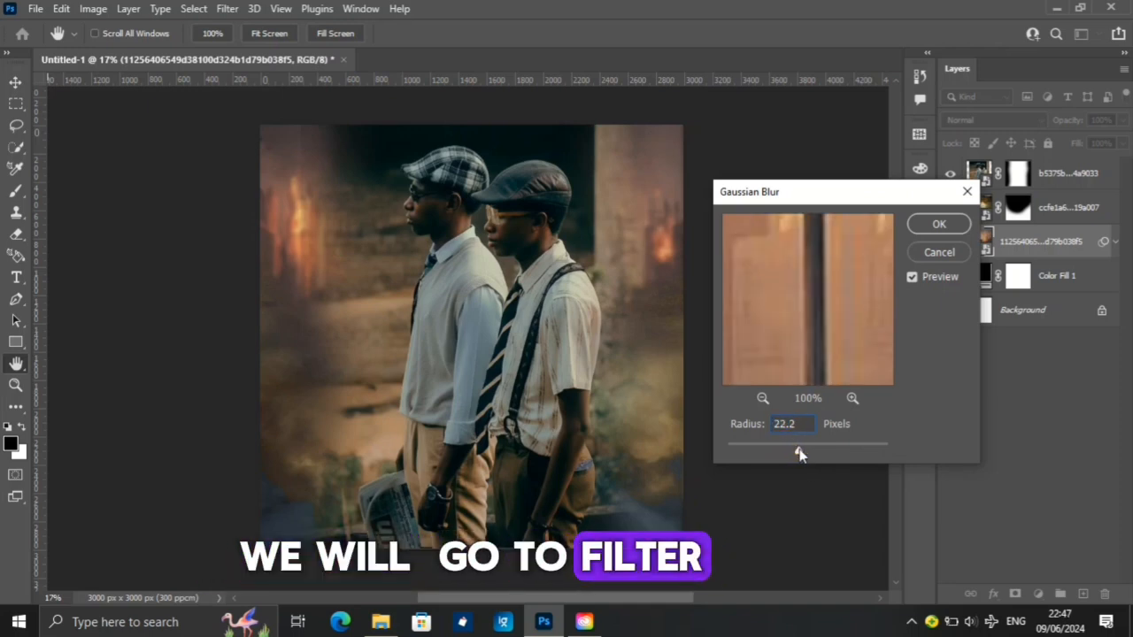
click(964, 227)
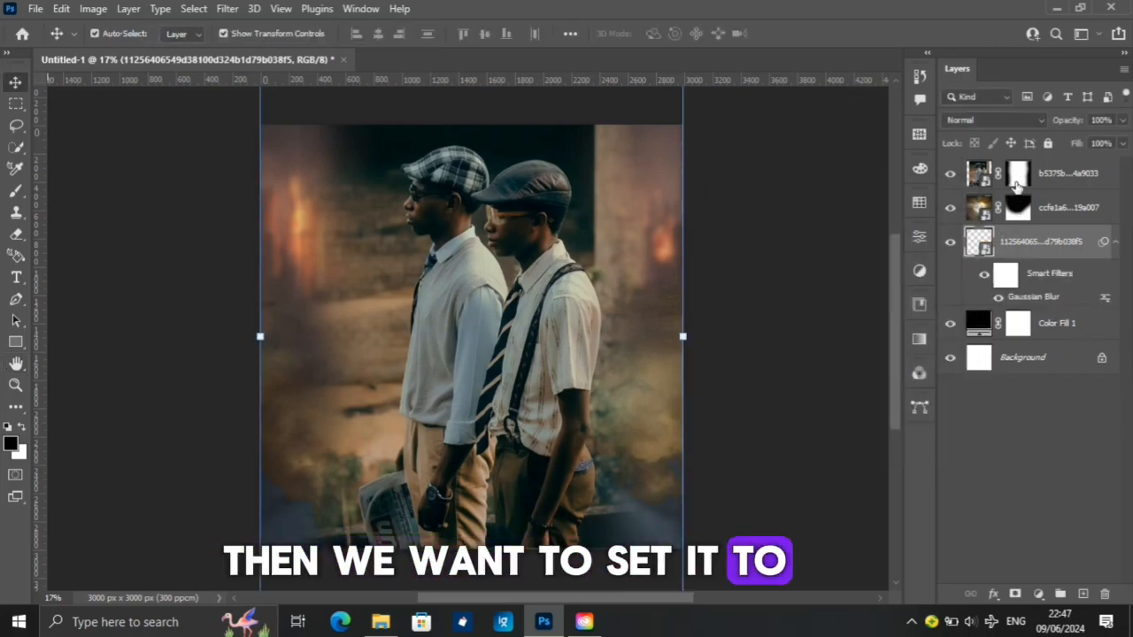
Scale the two men's photo down to 96.01% and centre it horizontally against the Background layer
click(1018, 174)
click(15, 193)
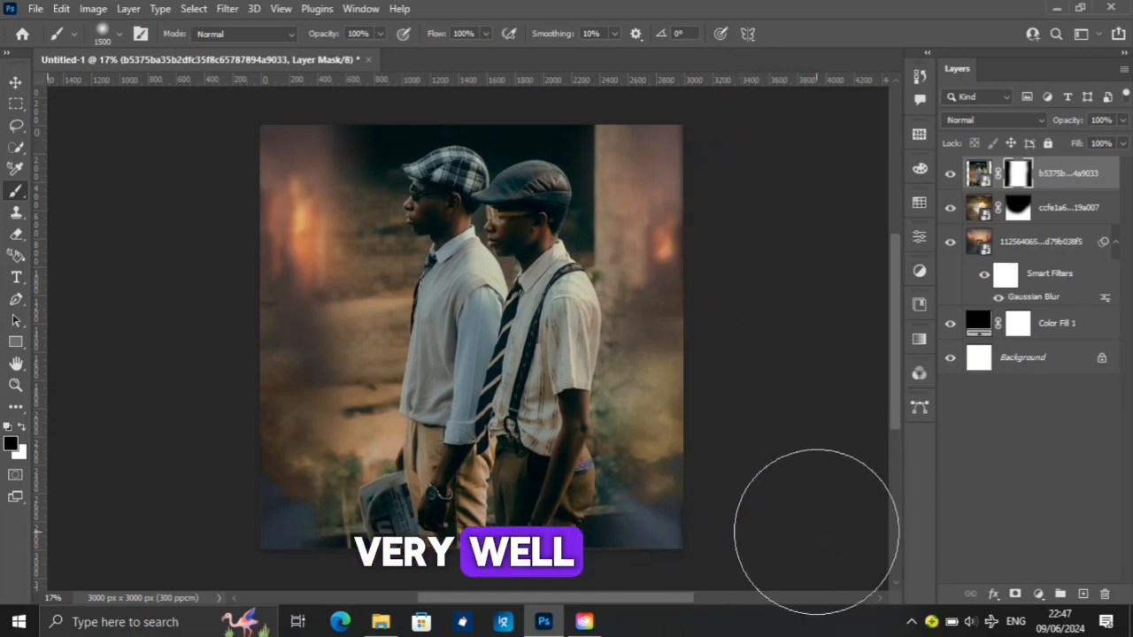
click(14, 84)
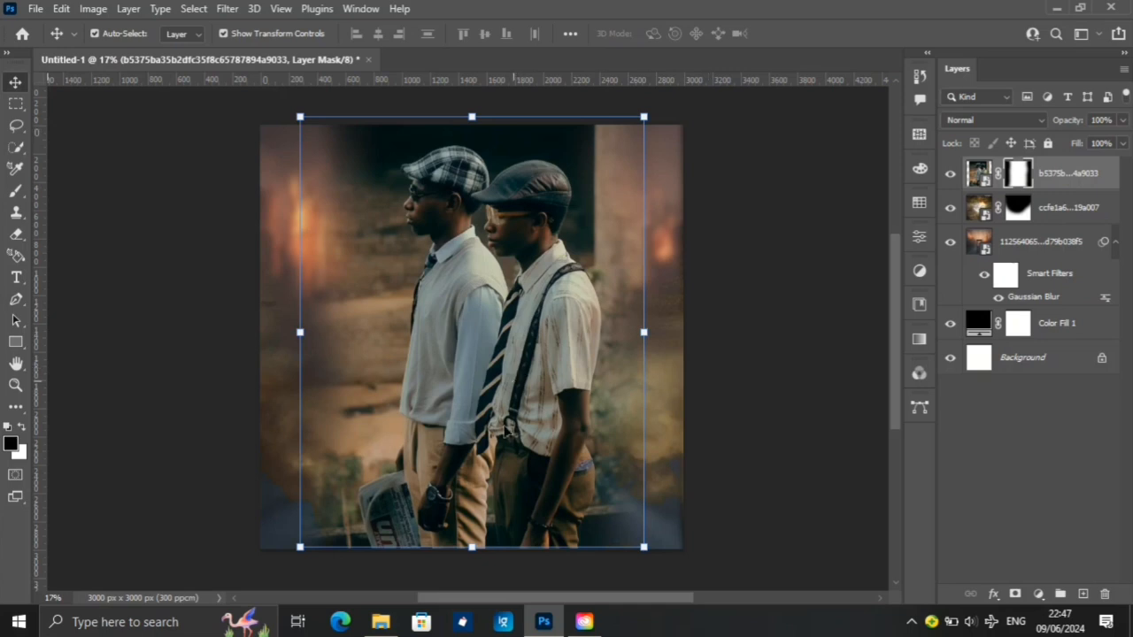
drag(473, 547, 474, 538)
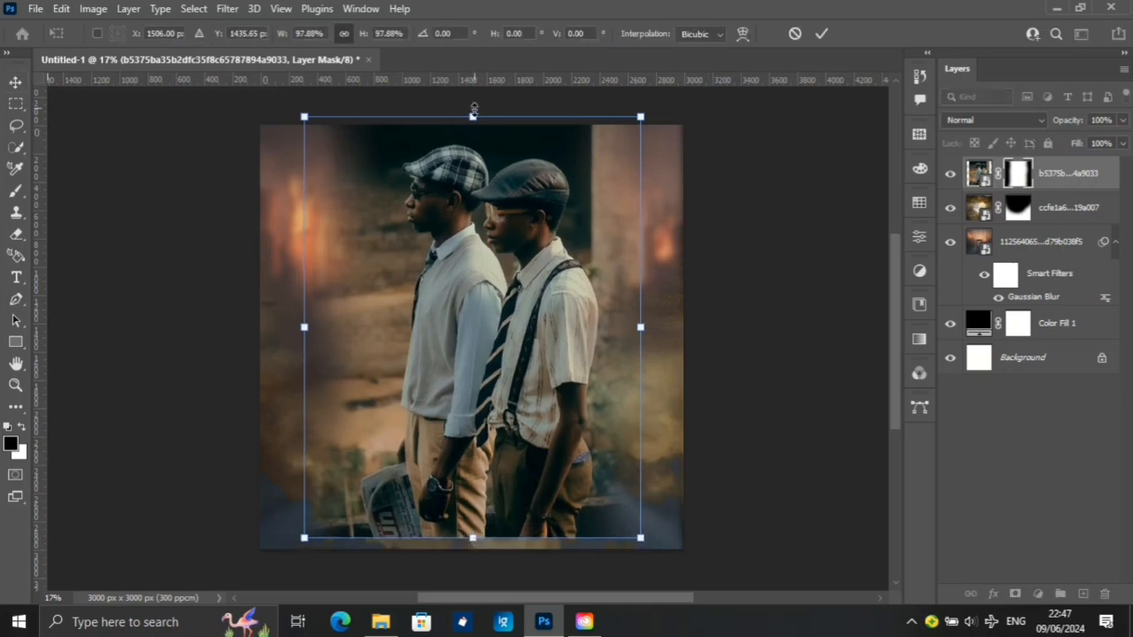
drag(474, 116, 473, 123)
key(Return)
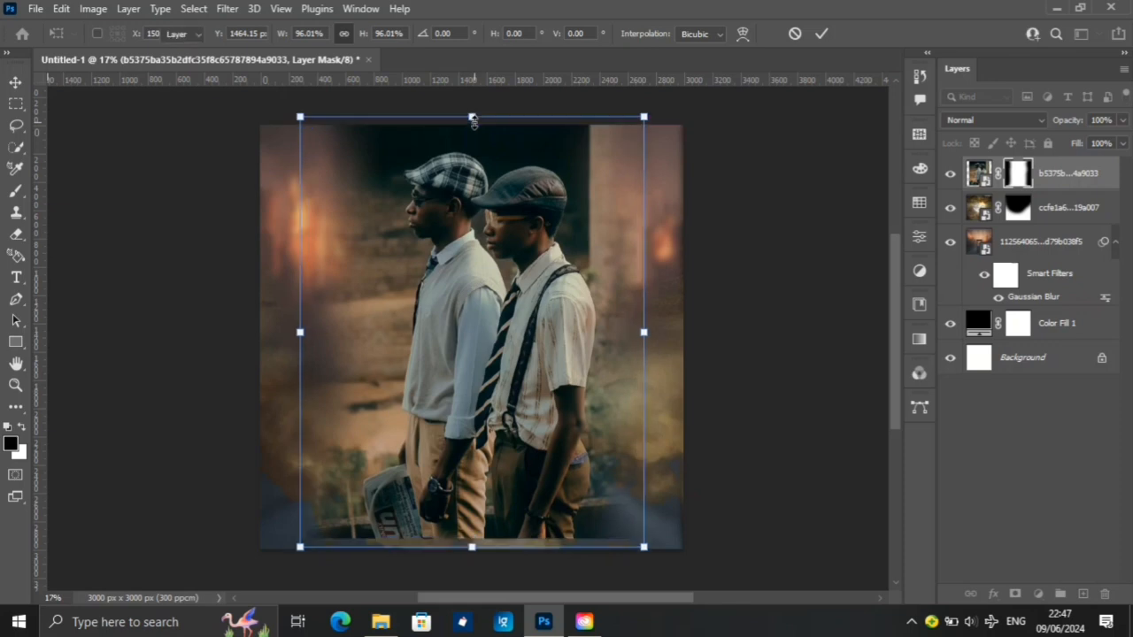
click(1018, 373)
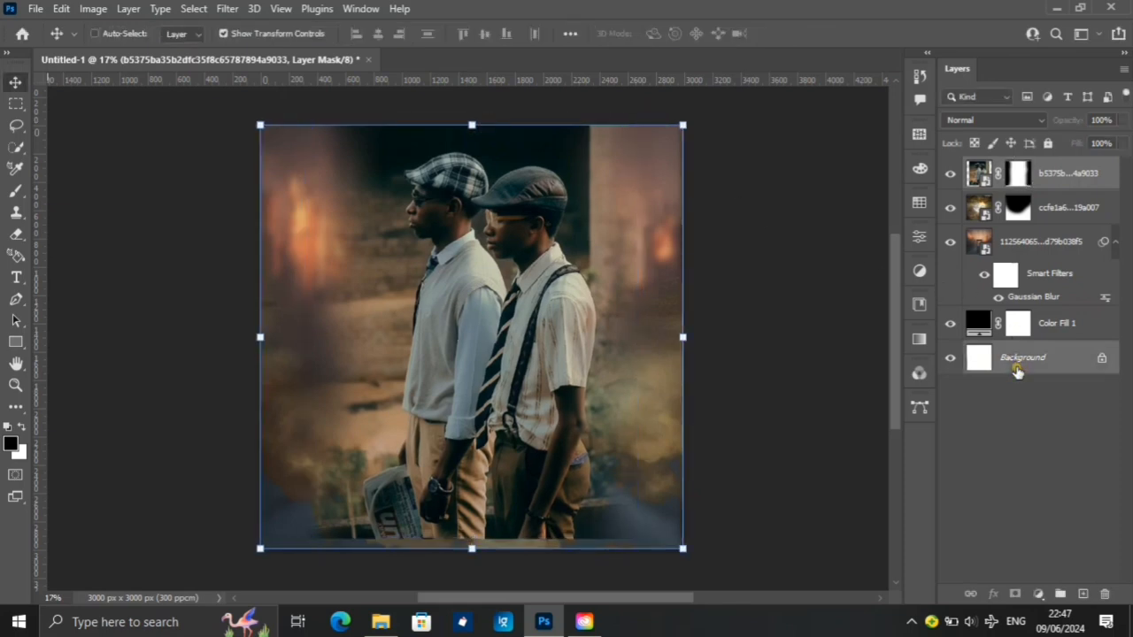
click(378, 34)
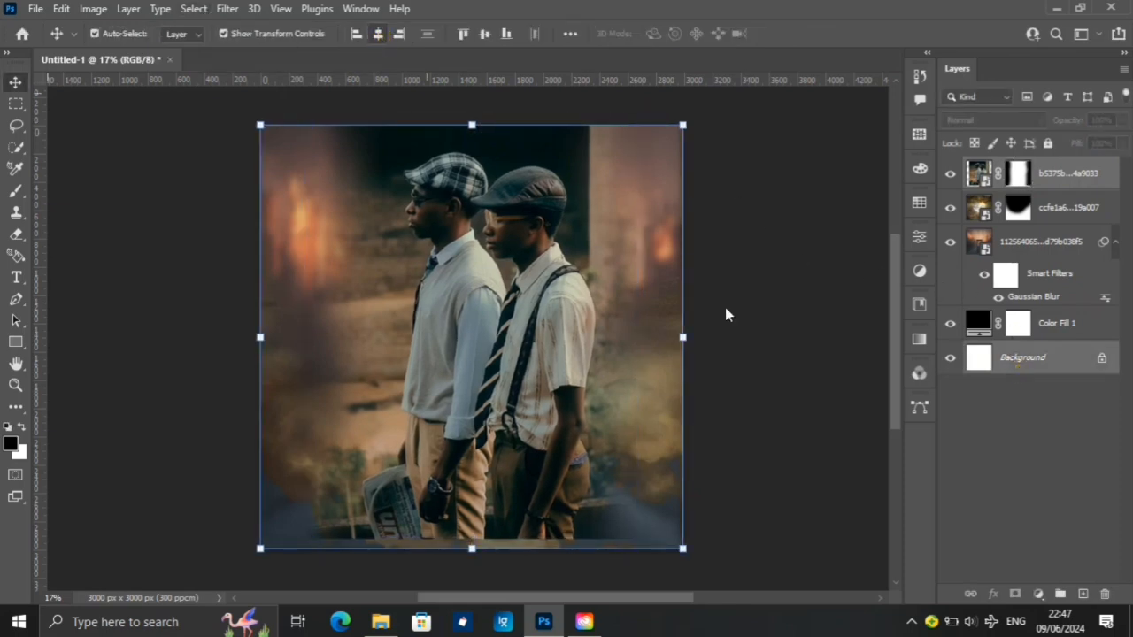
Fade the bottom edge of the two men's photo on its layer mask using a black 1200 px brush at 80% opacity
click(1018, 174)
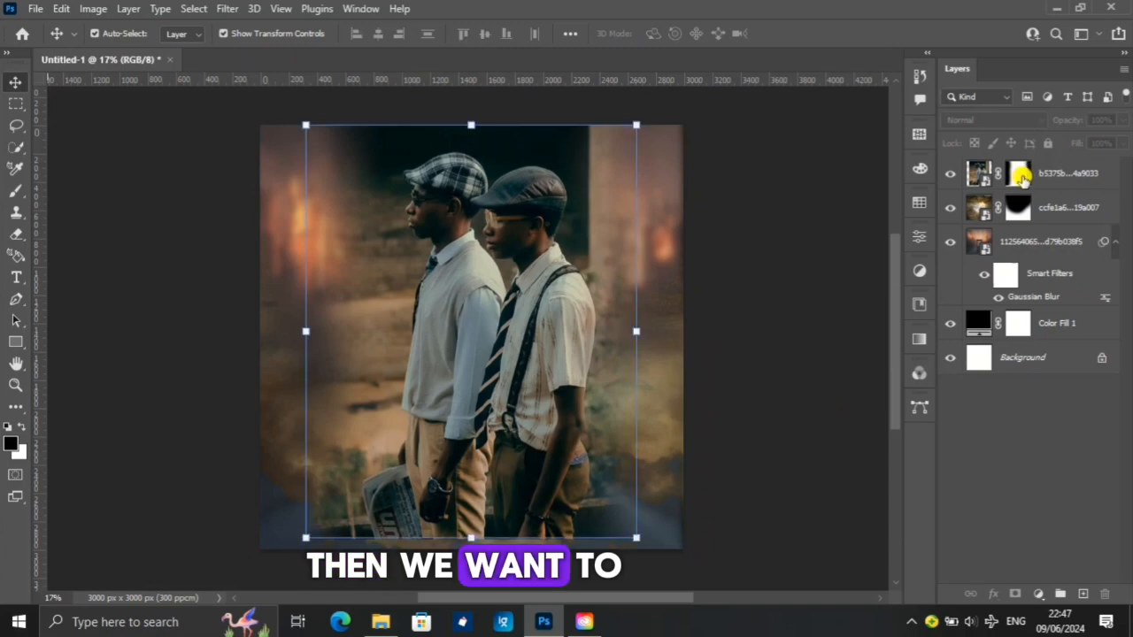
click(17, 192)
click(78, 191)
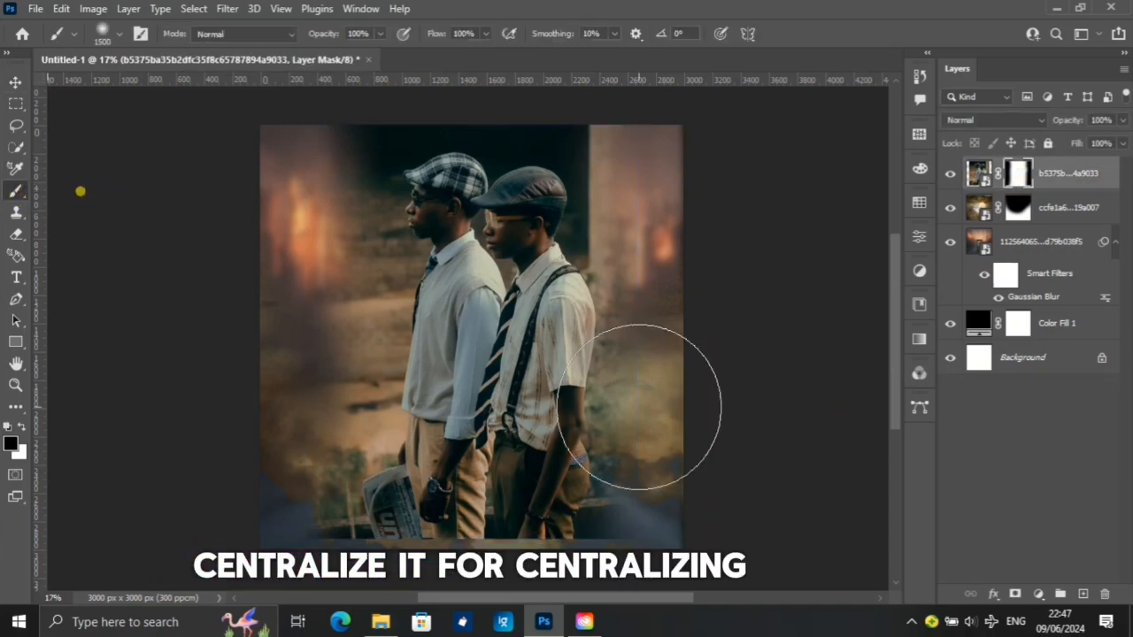
drag(891, 416, 894, 447)
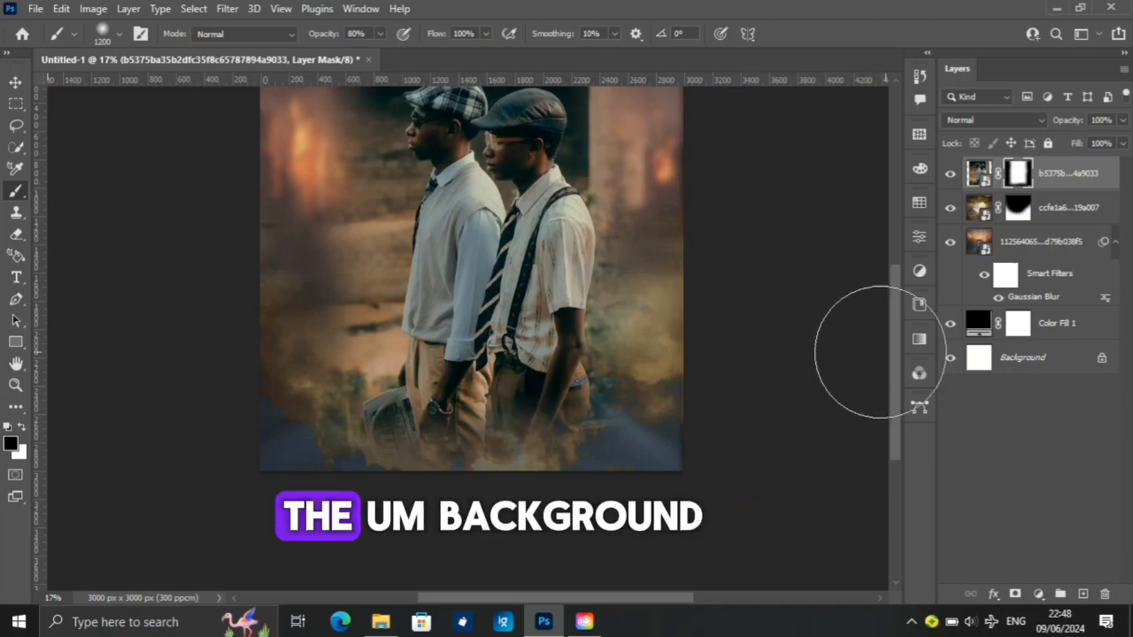
click(694, 157)
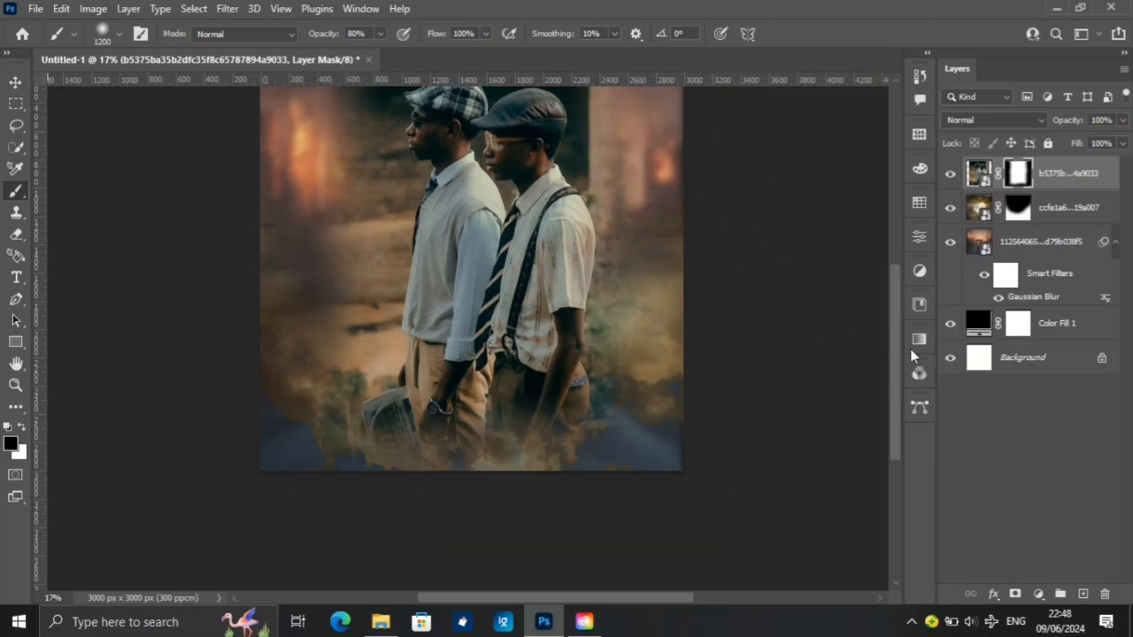
drag(895, 358, 890, 332)
click(12, 83)
Place the black smoke-frame image from the Stock images folder as the top layer, scaled to 120.11% to span the canvas width
click(377, 626)
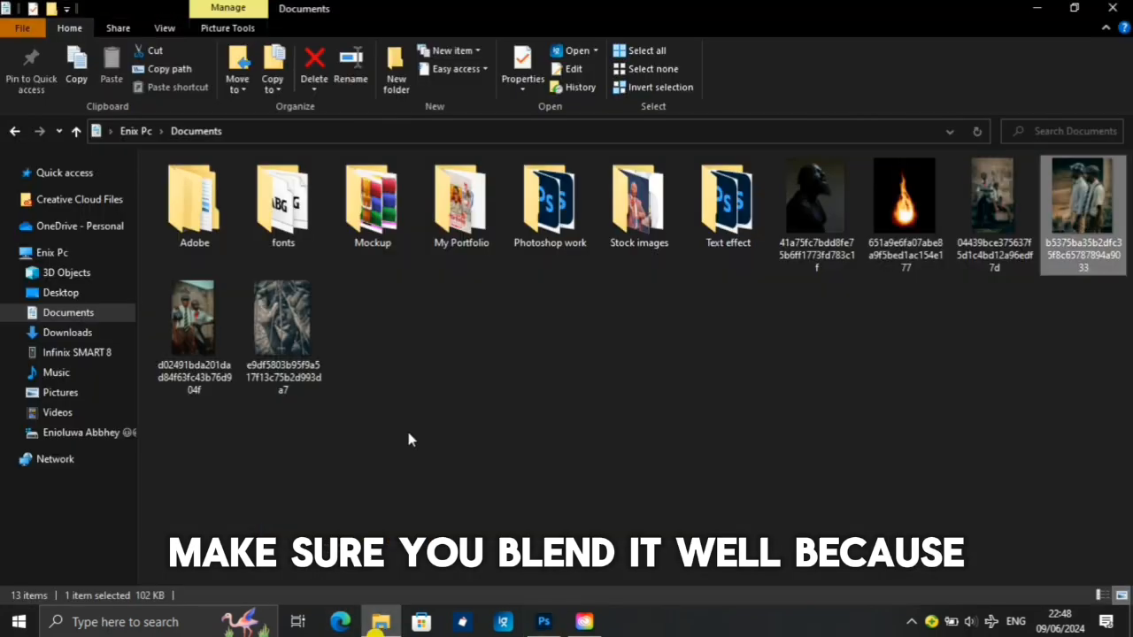
click(622, 222)
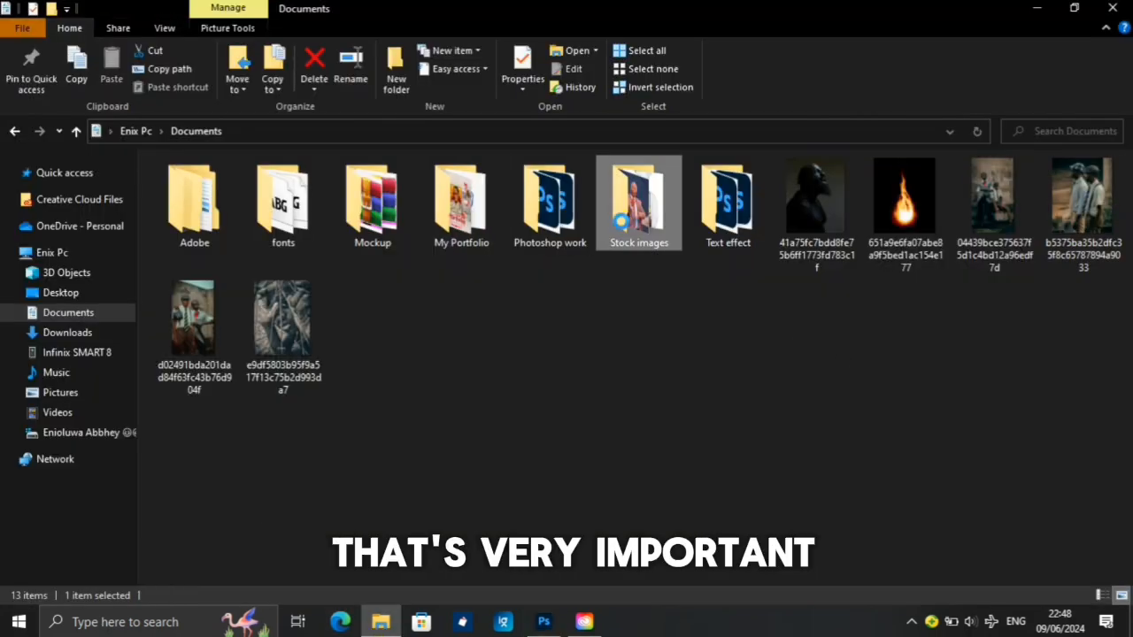
double_click(622, 222)
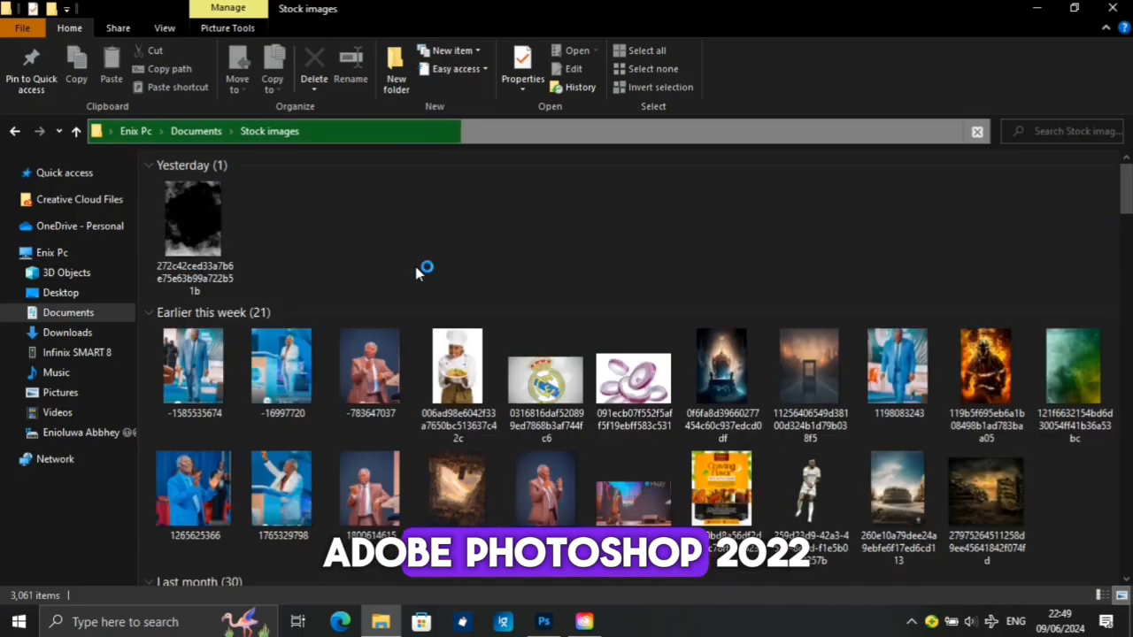
click(185, 249)
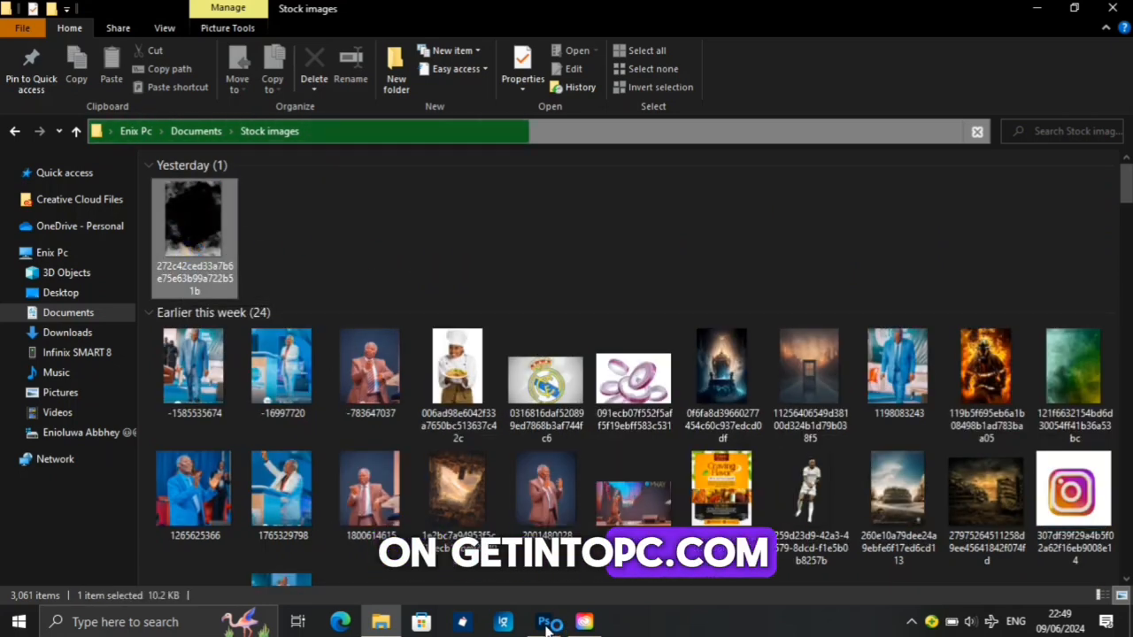
click(547, 623)
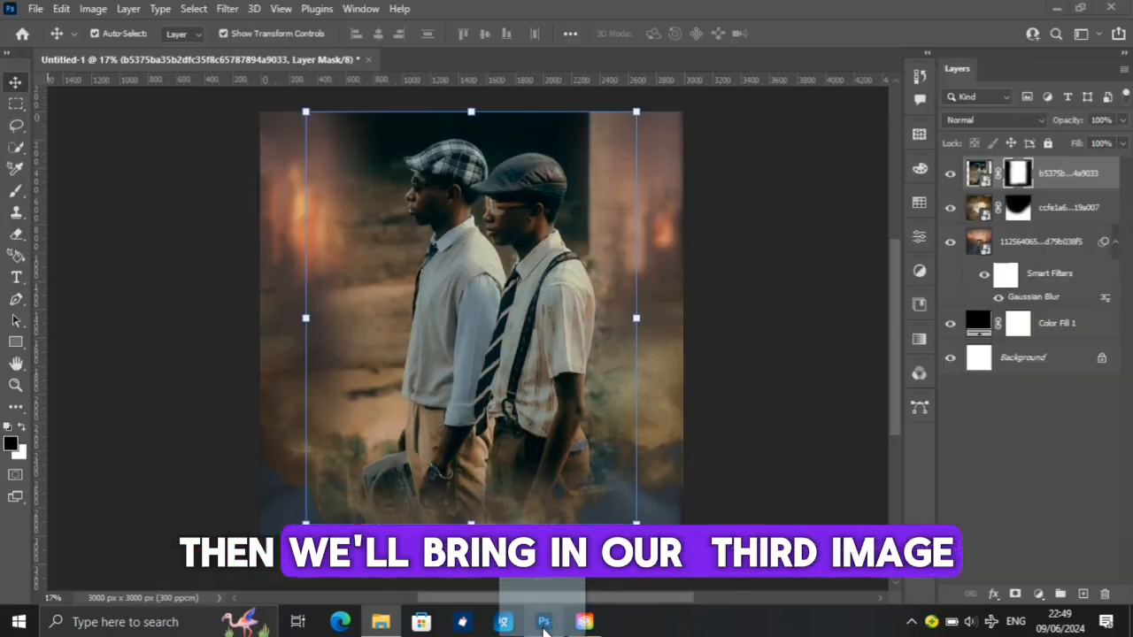
drag(543, 627, 412, 311)
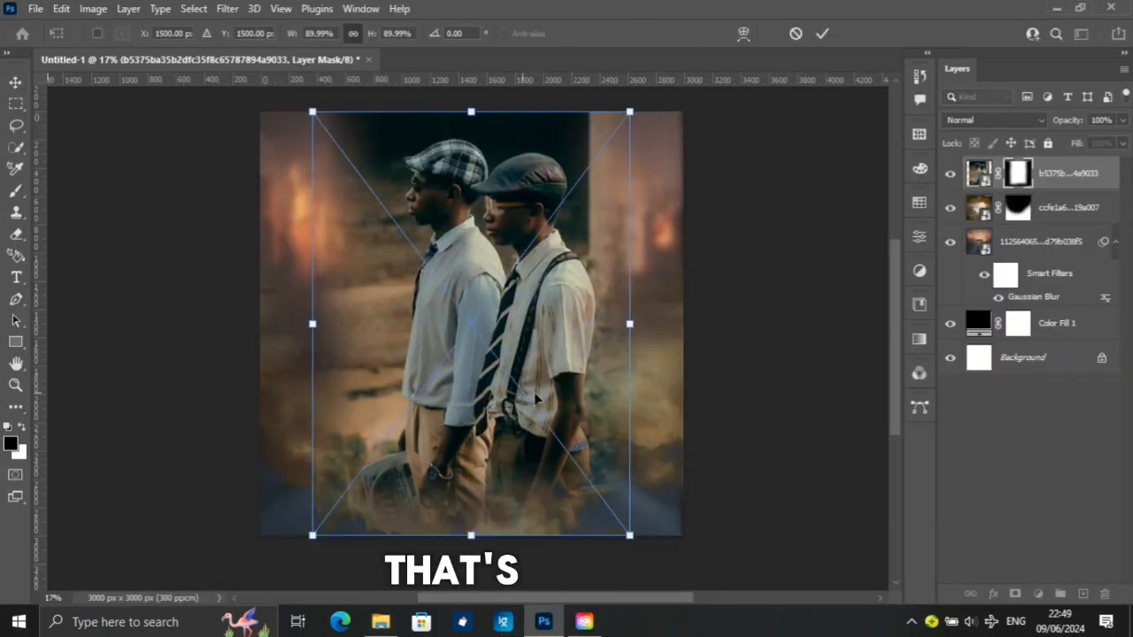
drag(311, 324, 256, 324)
drag(630, 324, 685, 326)
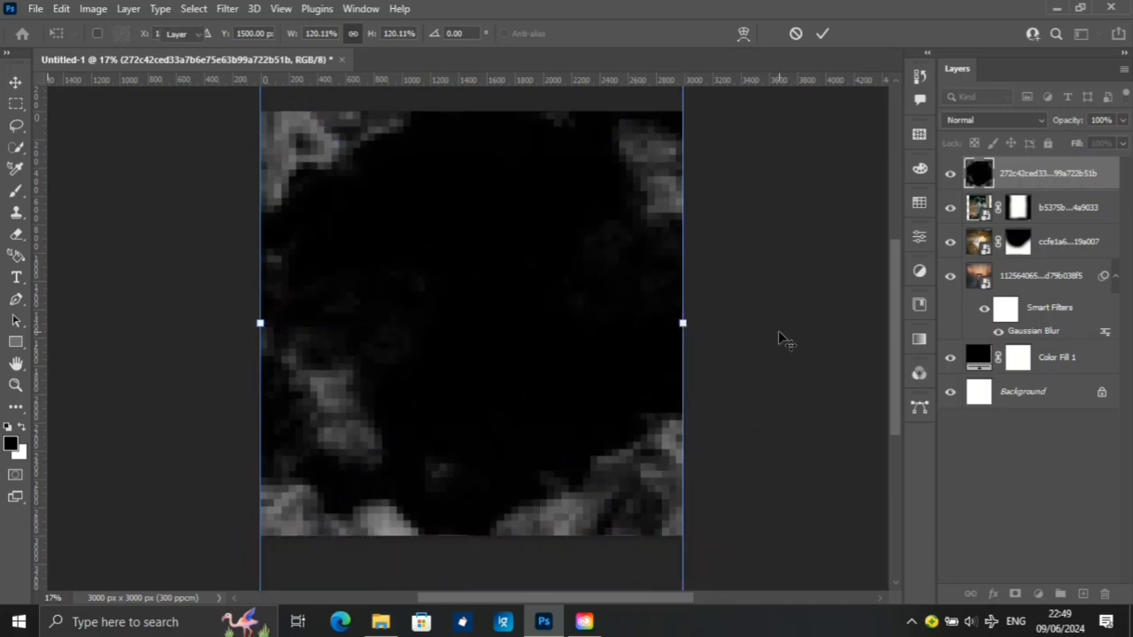
key(Return)
Compare the Screen and Lighten blend modes on the smoke layer and keep it set to Screen
click(1004, 120)
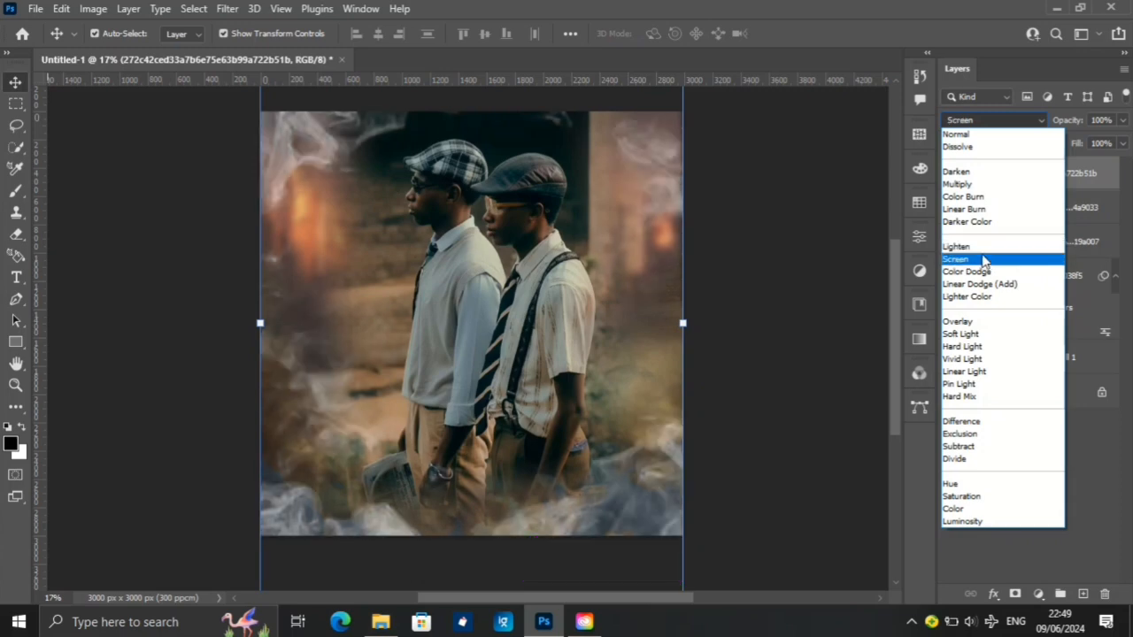
click(983, 259)
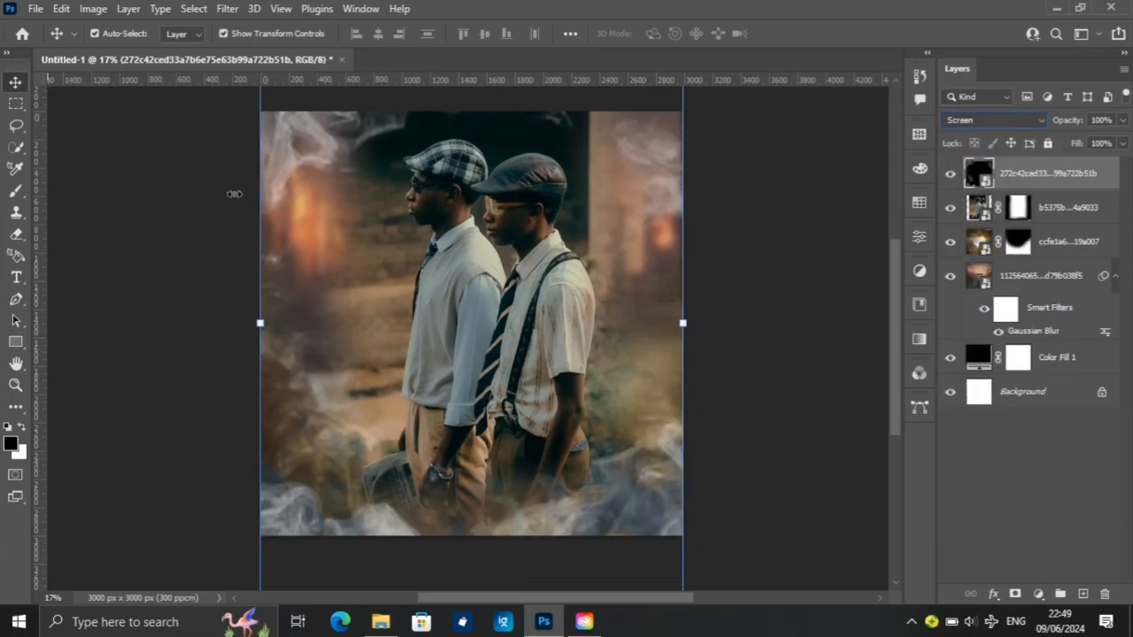
click(130, 369)
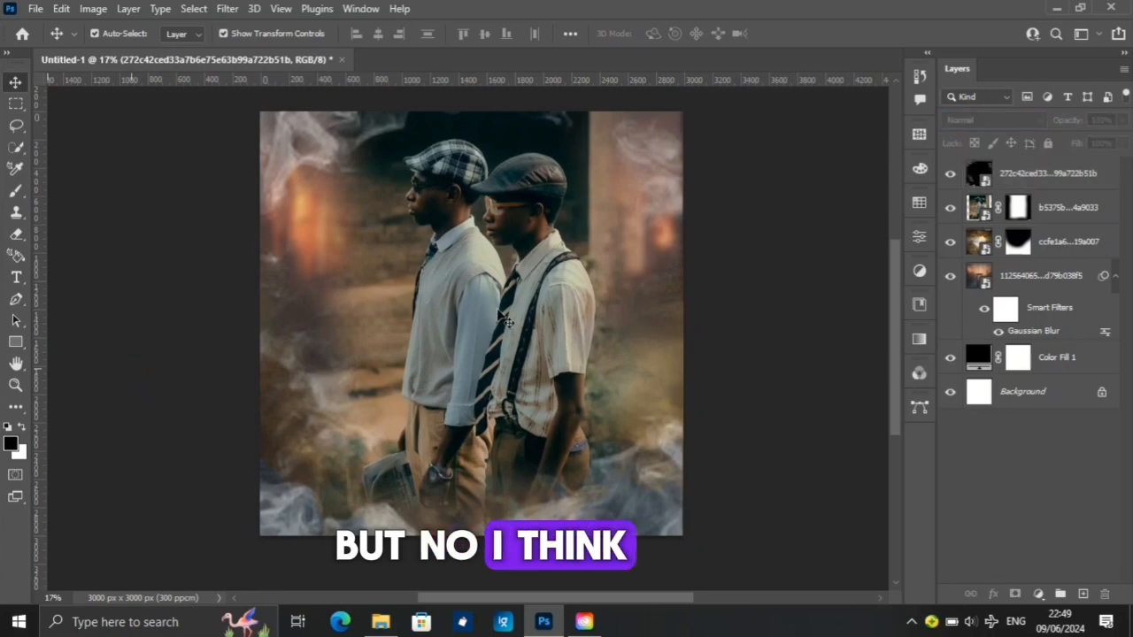
click(1022, 175)
click(998, 117)
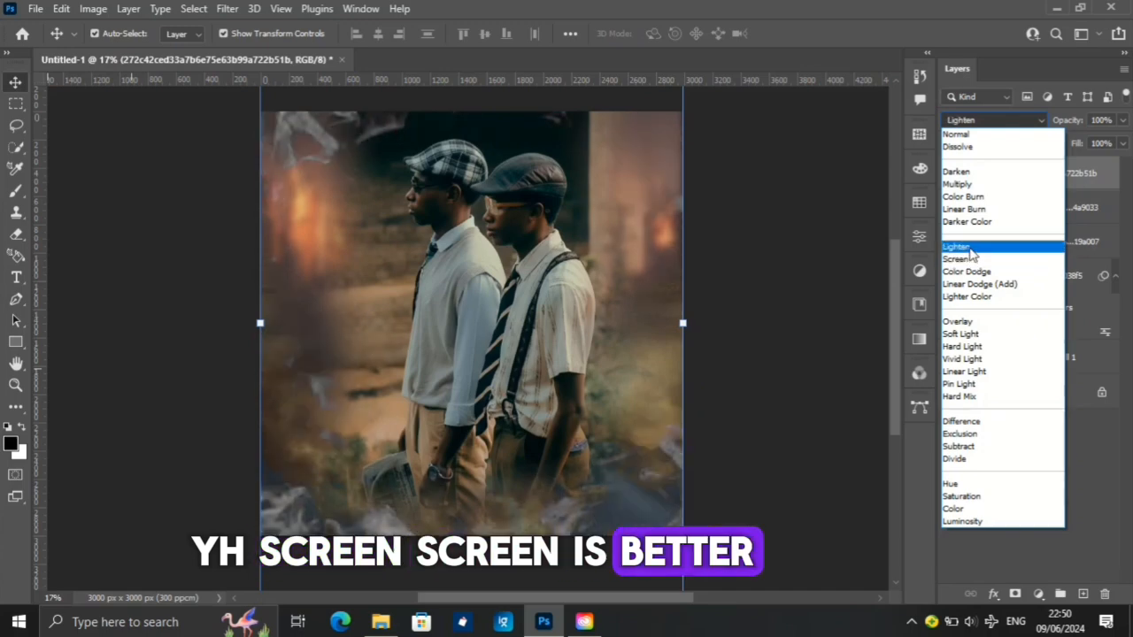
click(970, 258)
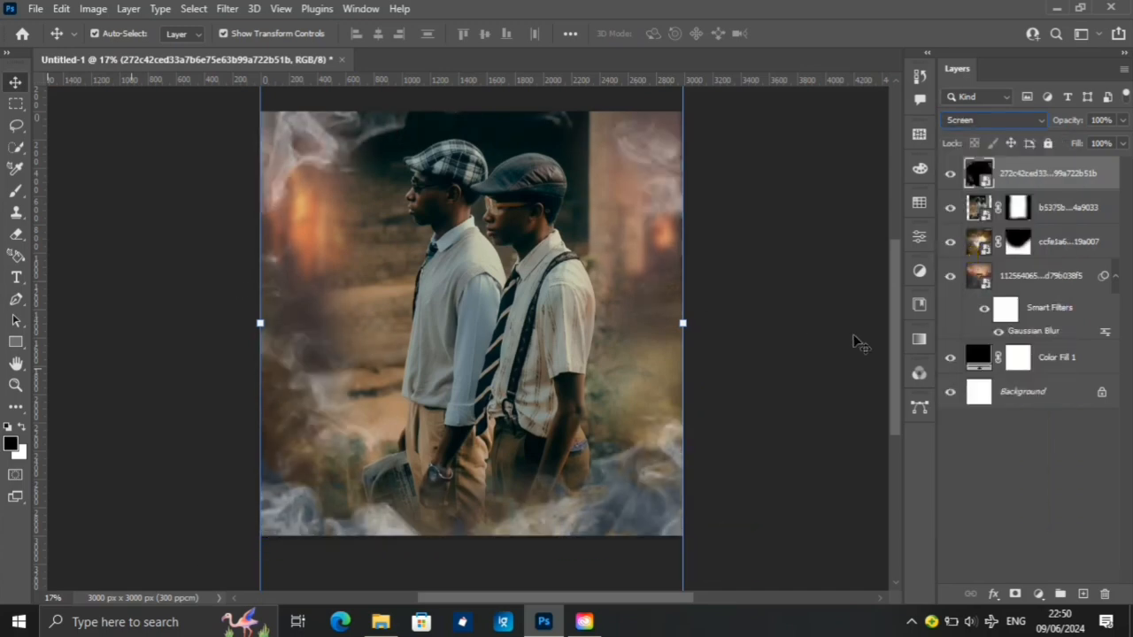
Add the horizontal title "Blood Ties" in white 12 pt Montserrat SemiBold over the lower left of the artwork
click(16, 278)
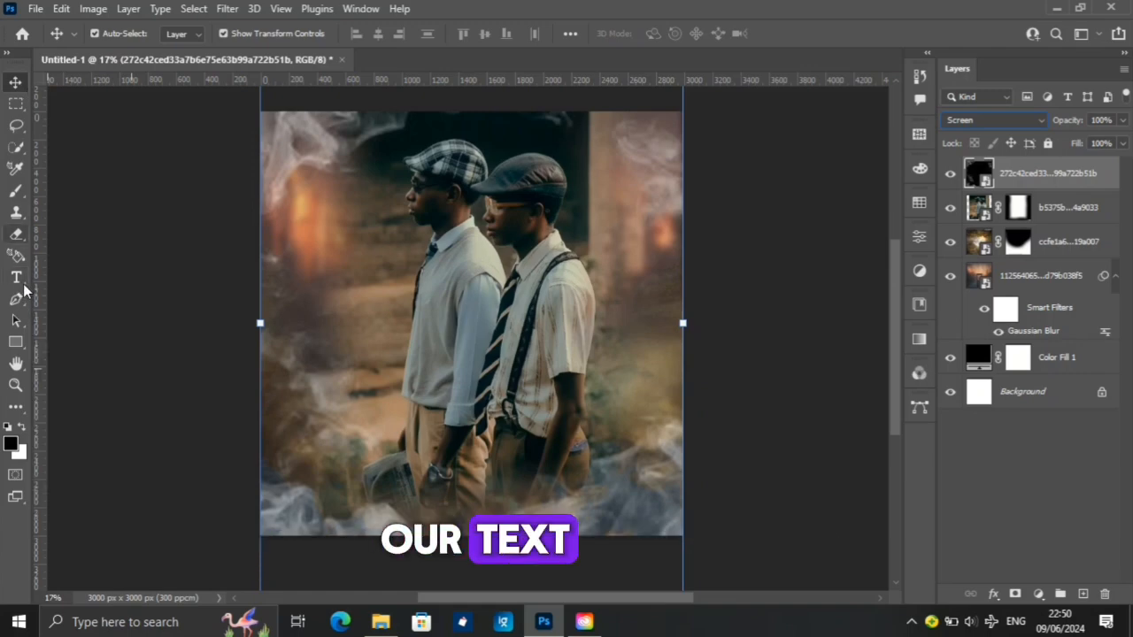
click(16, 277)
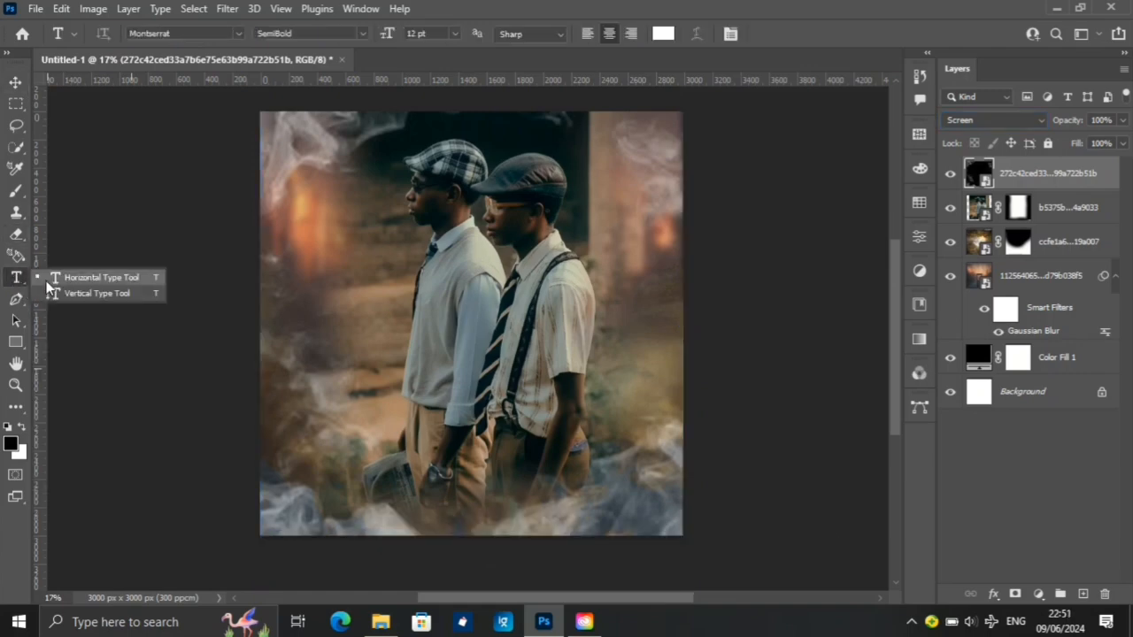
click(141, 278)
click(371, 456)
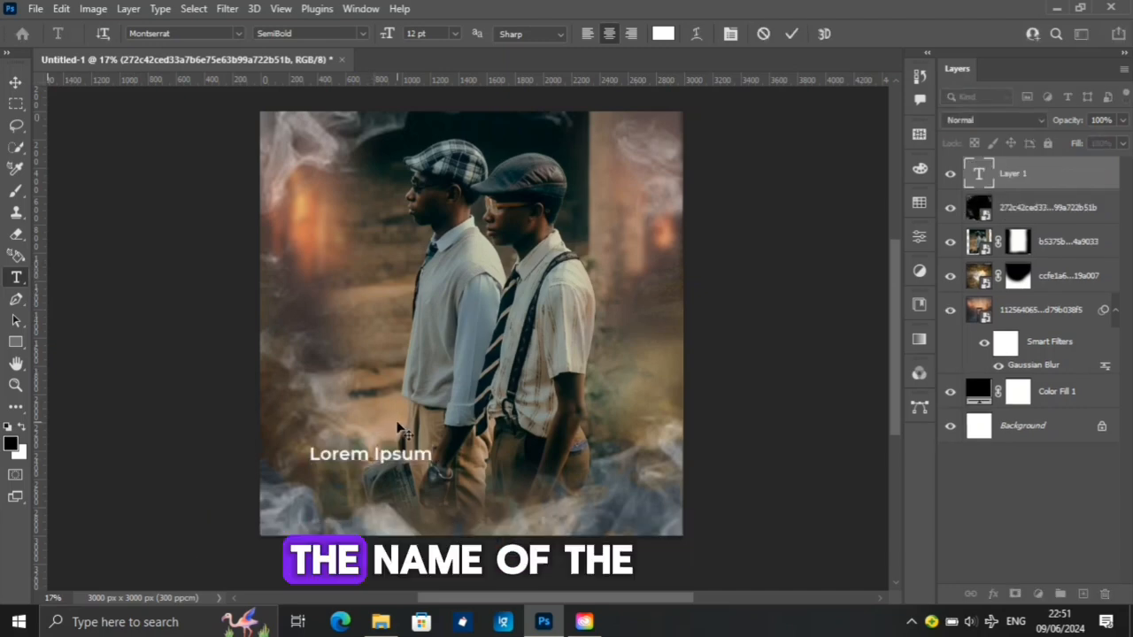
text(Blo)
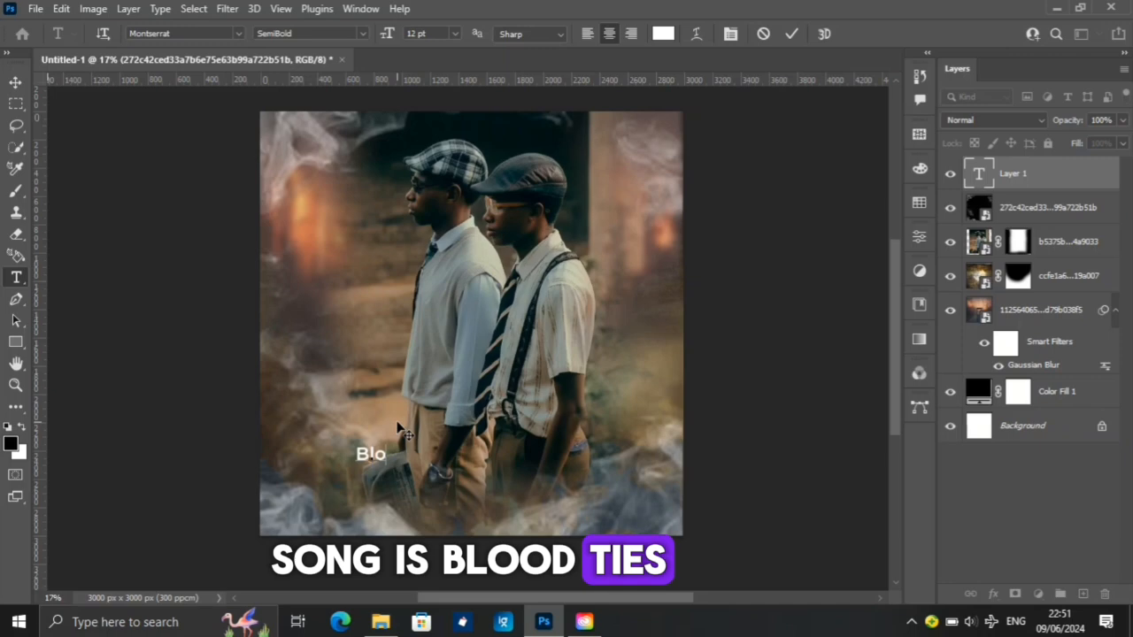
text(od)
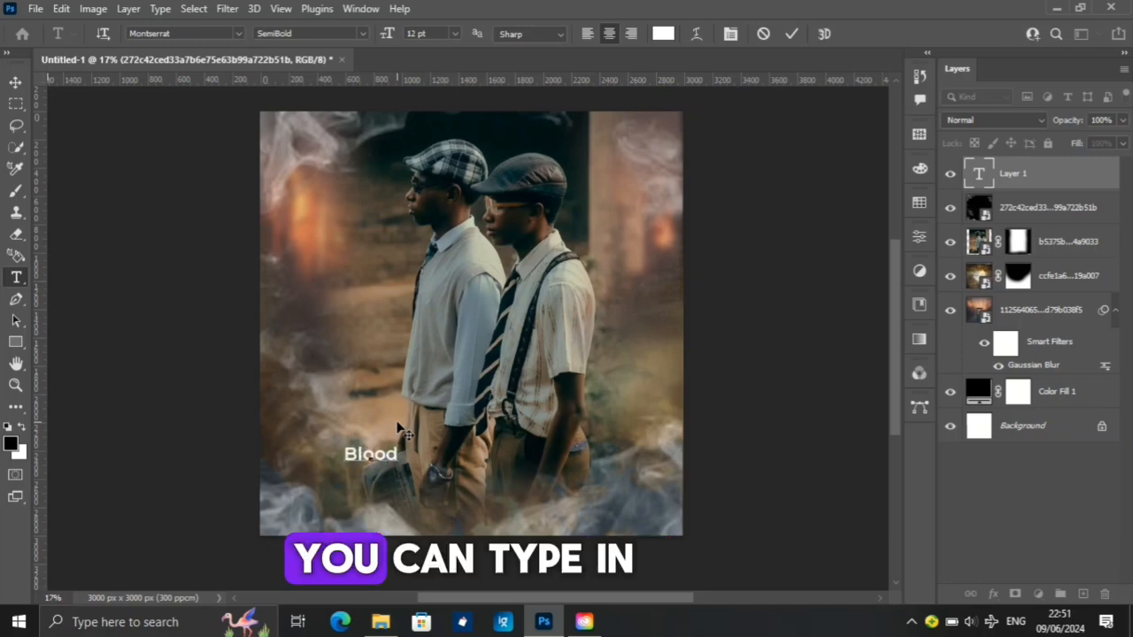
text( Tie)
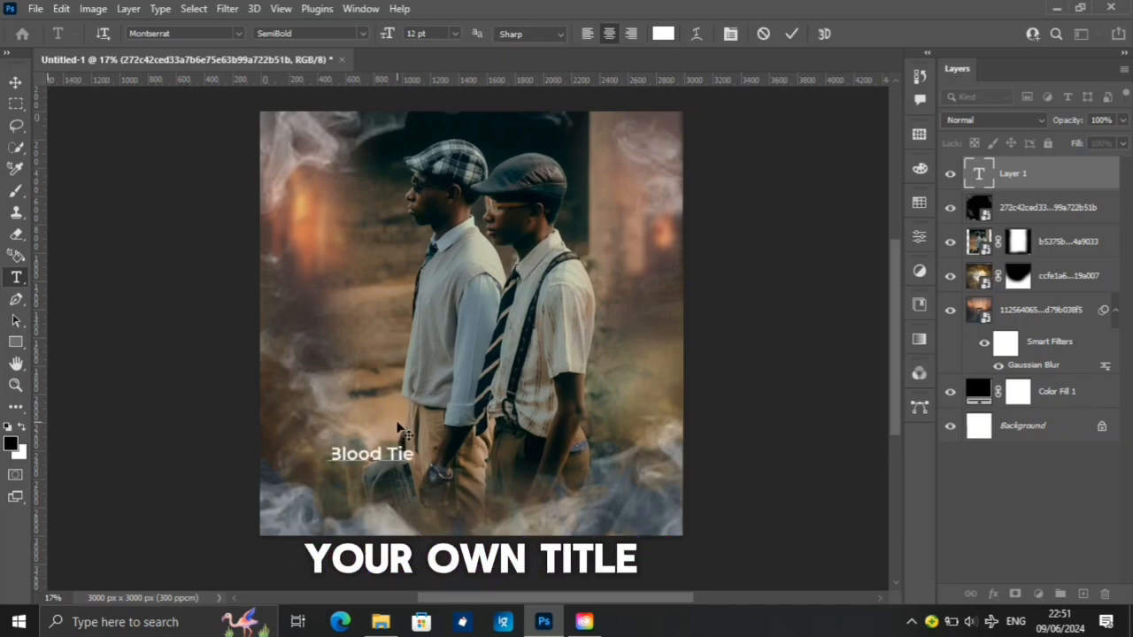
text(s)
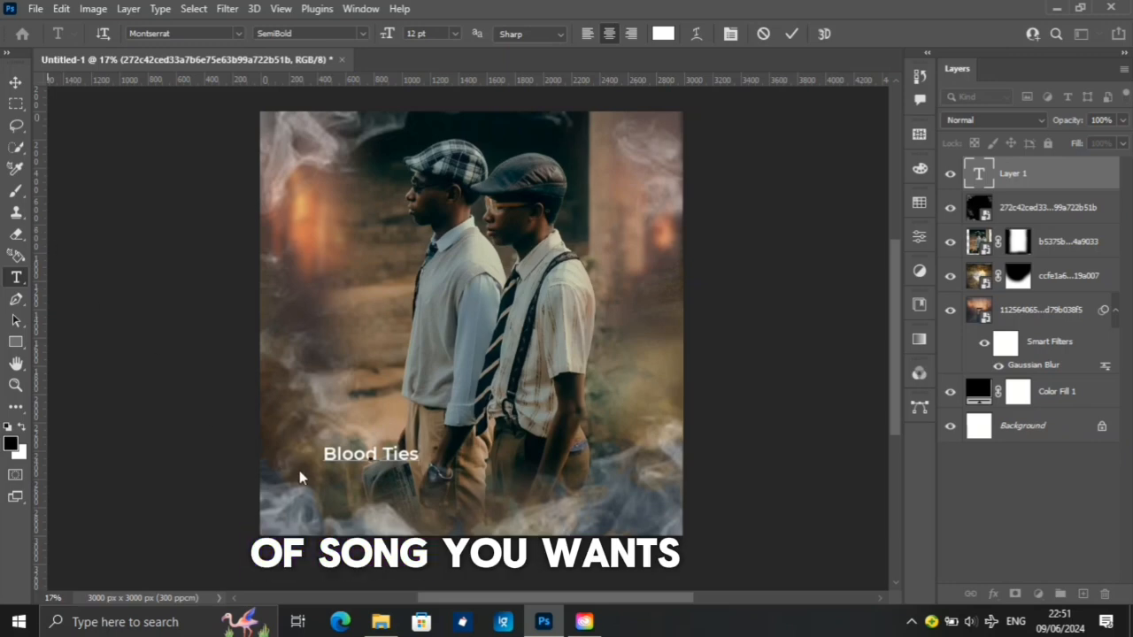
click(16, 83)
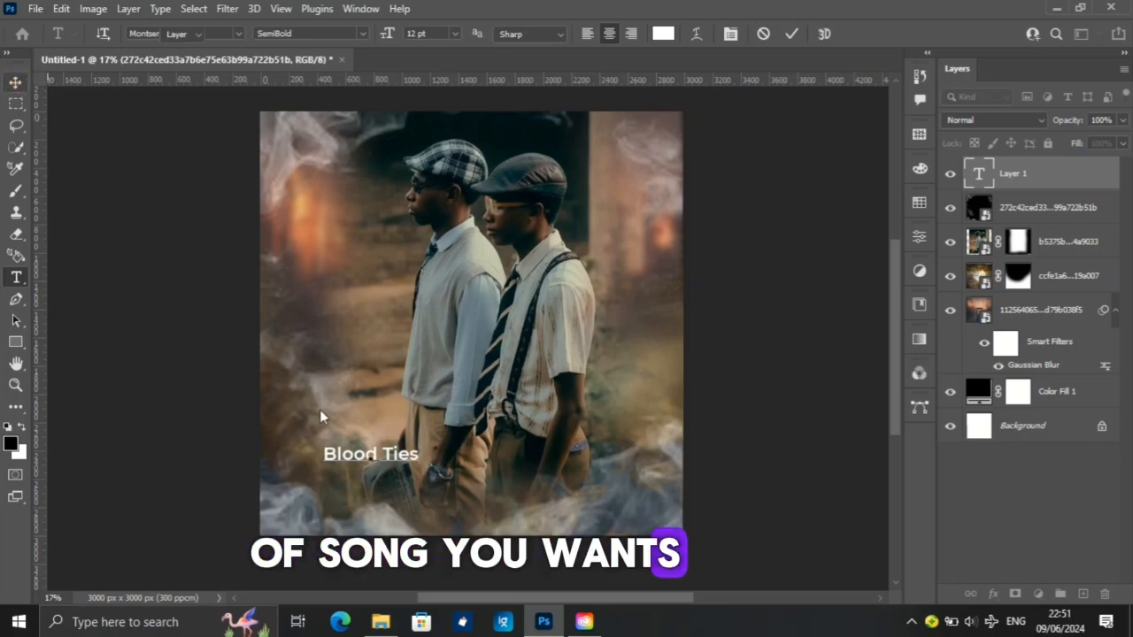
Commit the "Blood Ties" title and scale it proportionally to about 280% across the lower part of the cover
drag(416, 445, 416, 445)
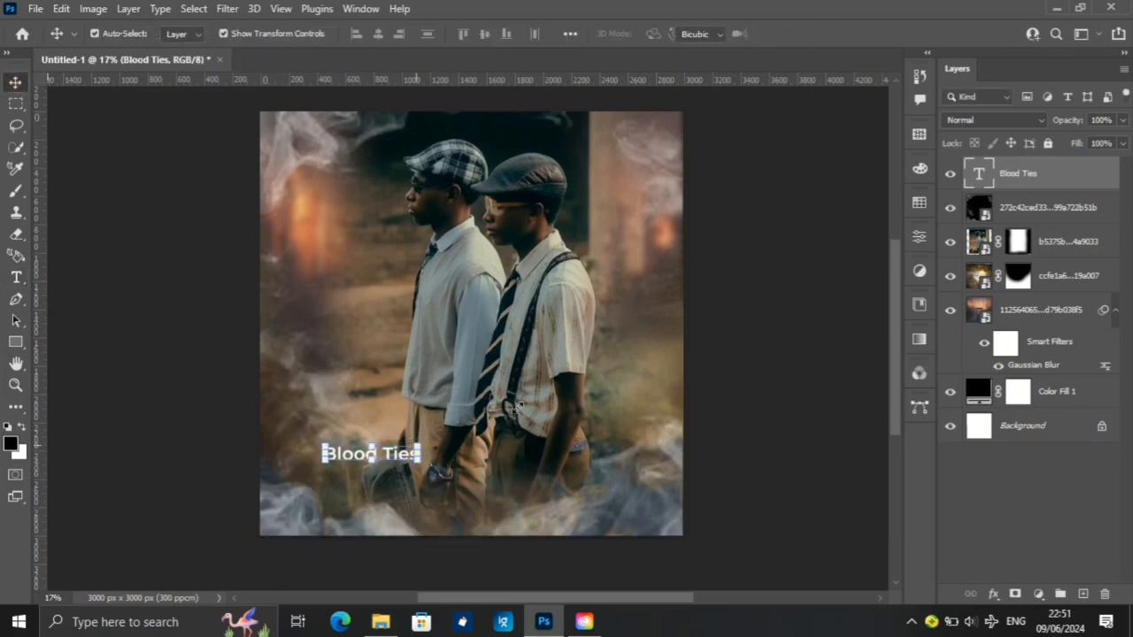
drag(518, 405, 598, 383)
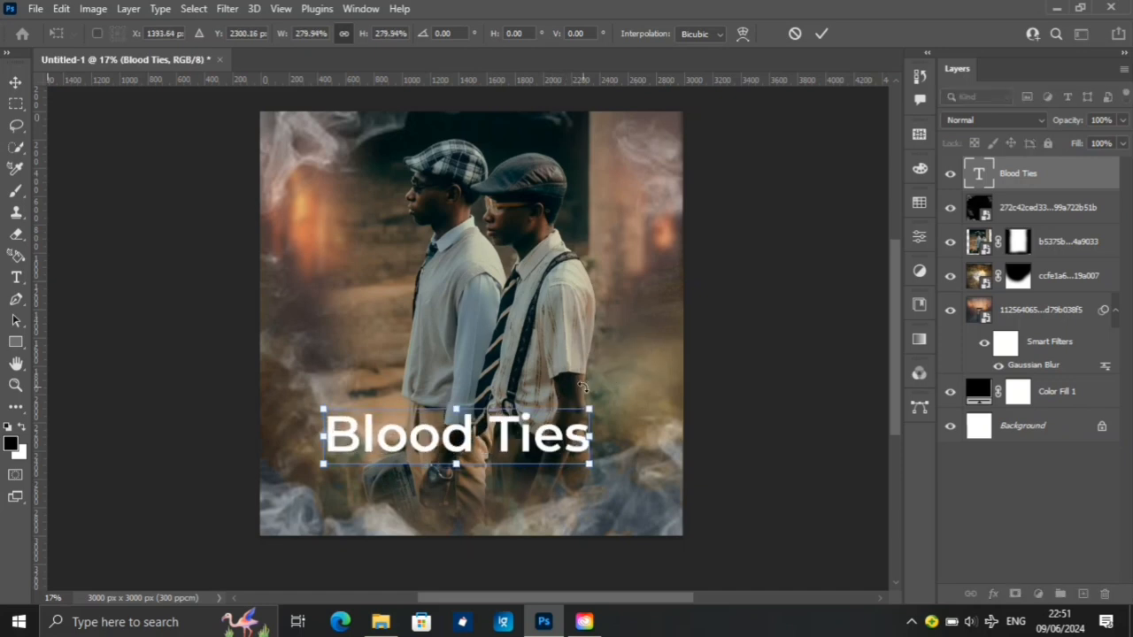
key(Return)
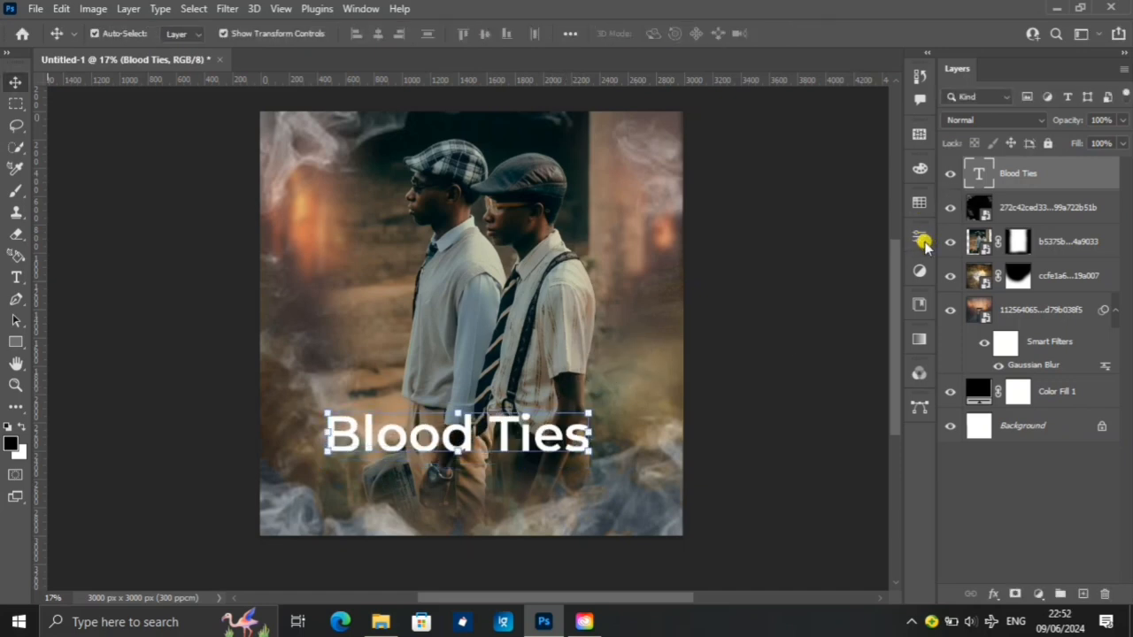
Change the "Blood Ties" title's font to Great Vibes Regular
click(922, 241)
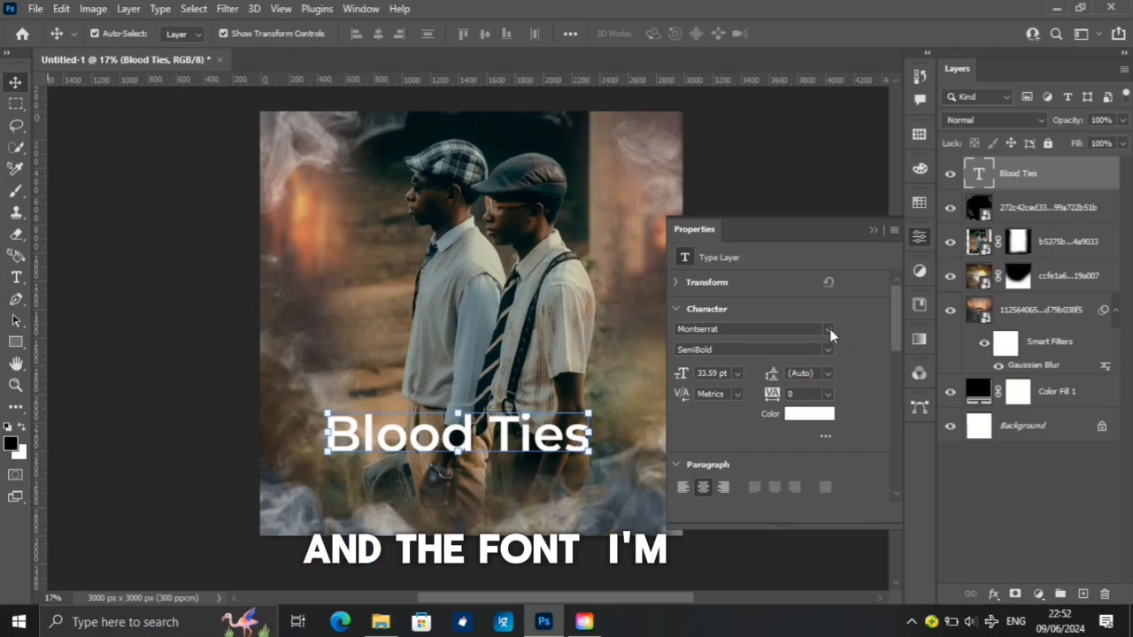
click(829, 330)
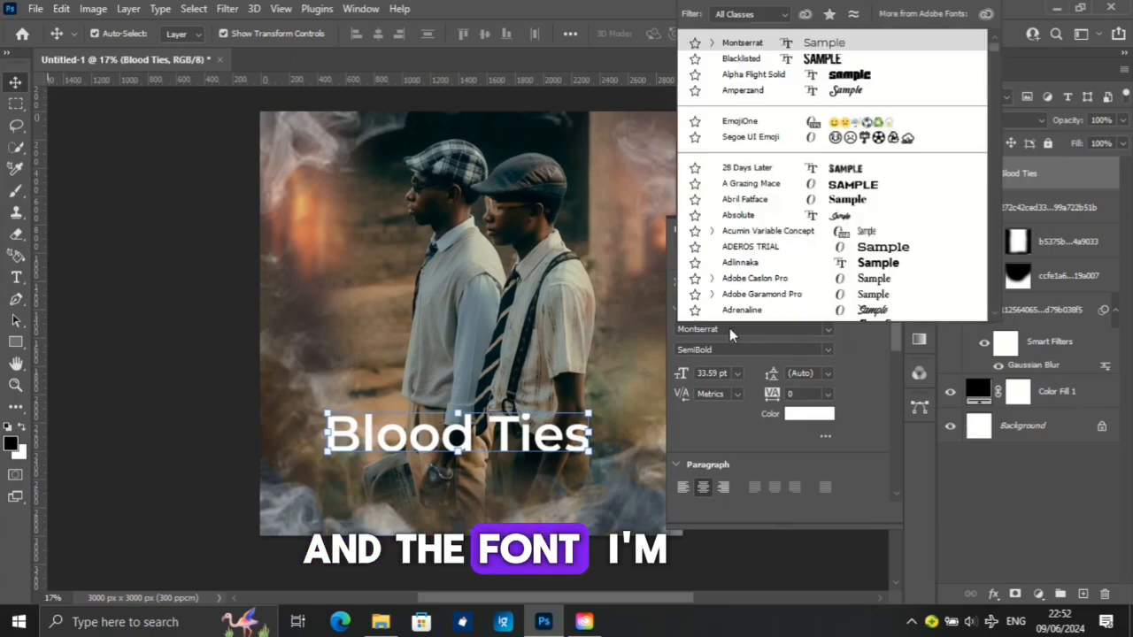
click(729, 329)
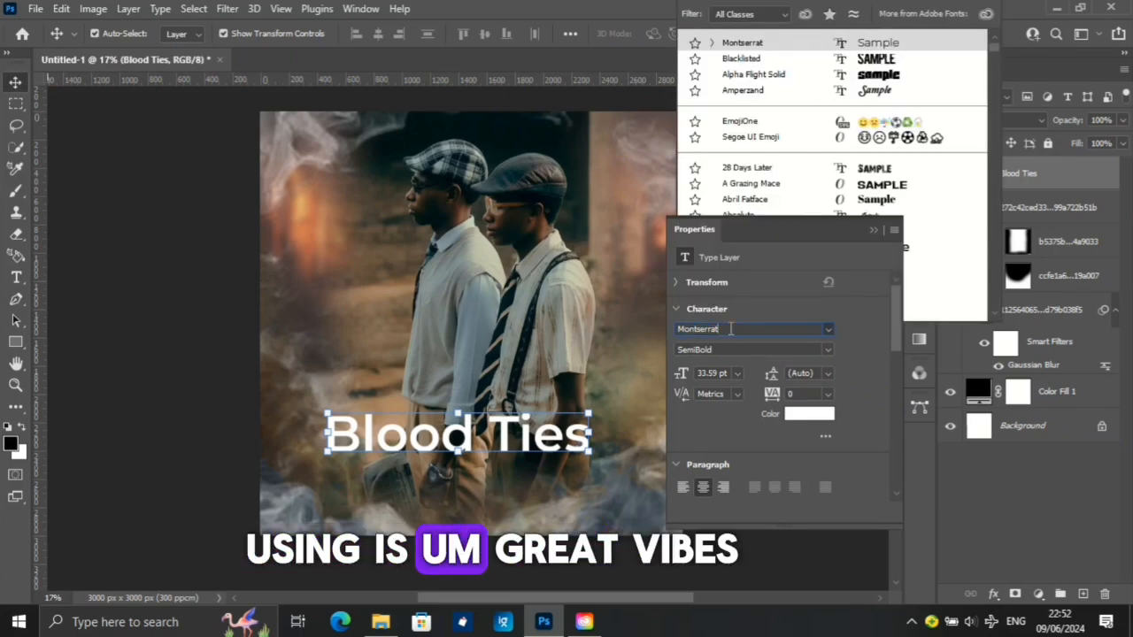
click(730, 328)
text(grgr)
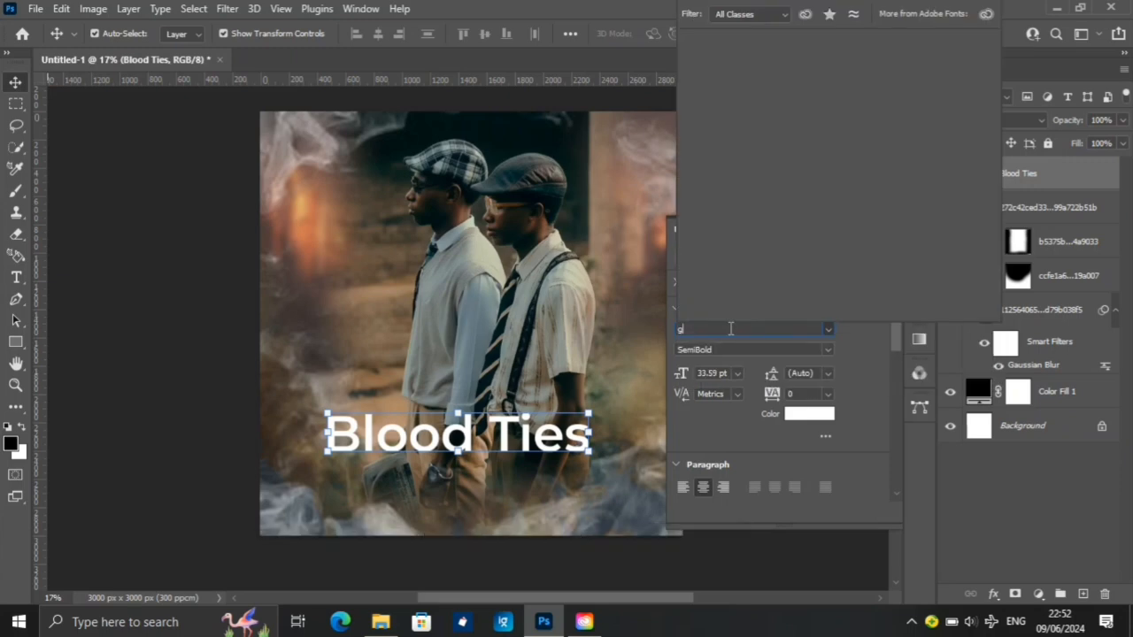
text(eat Vibes)
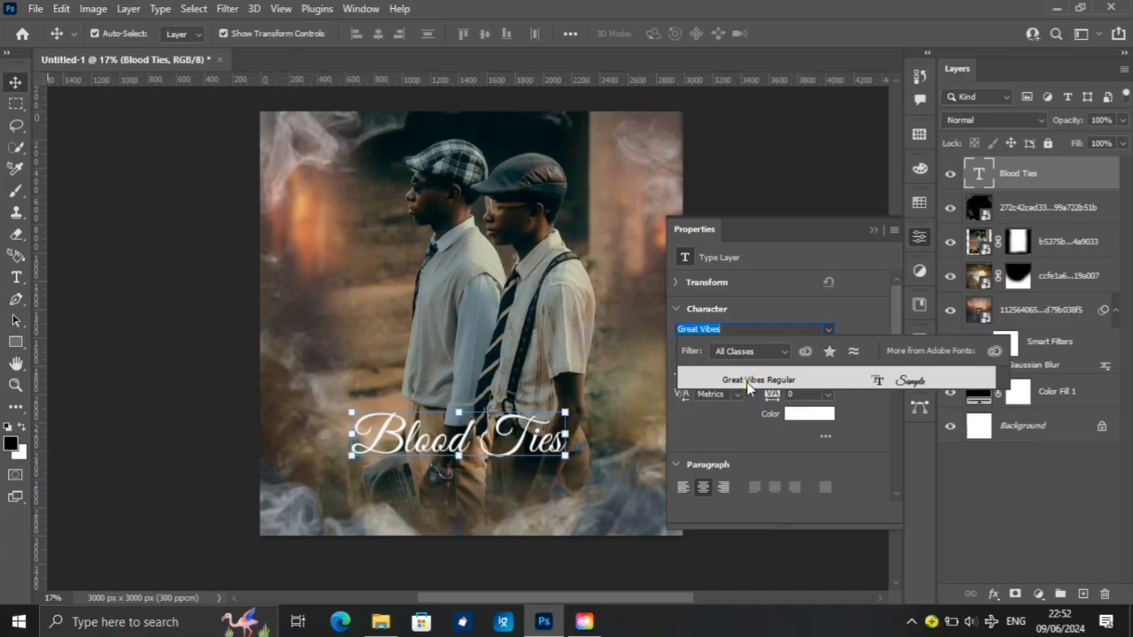
click(750, 381)
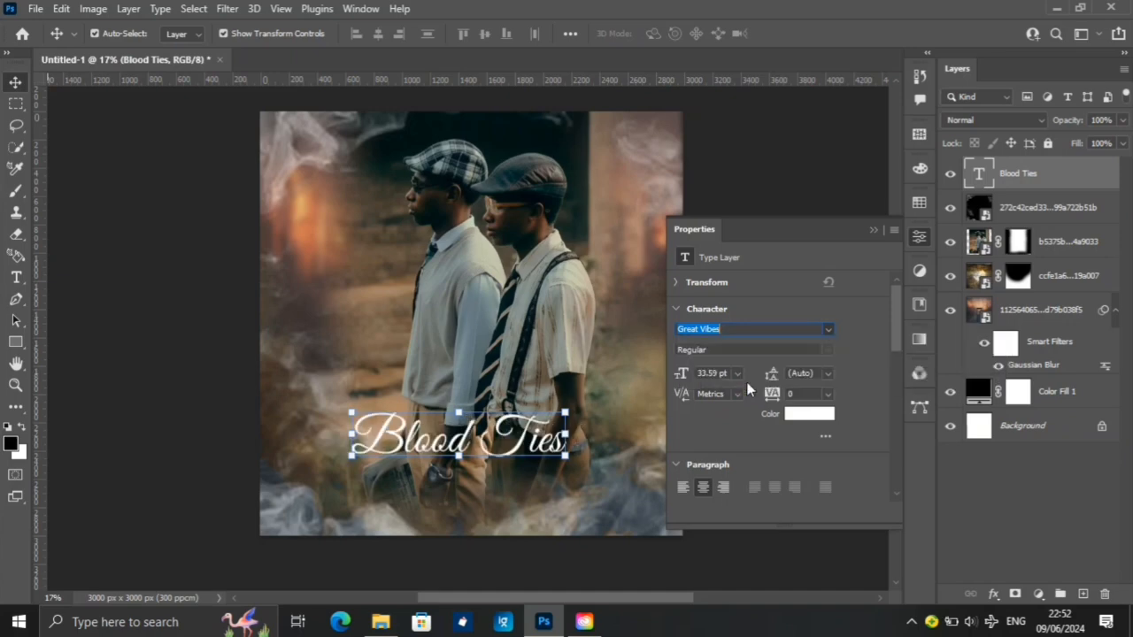
Move the title slightly lower on the artwork and scale it proportionally to 109.62%
click(541, 437)
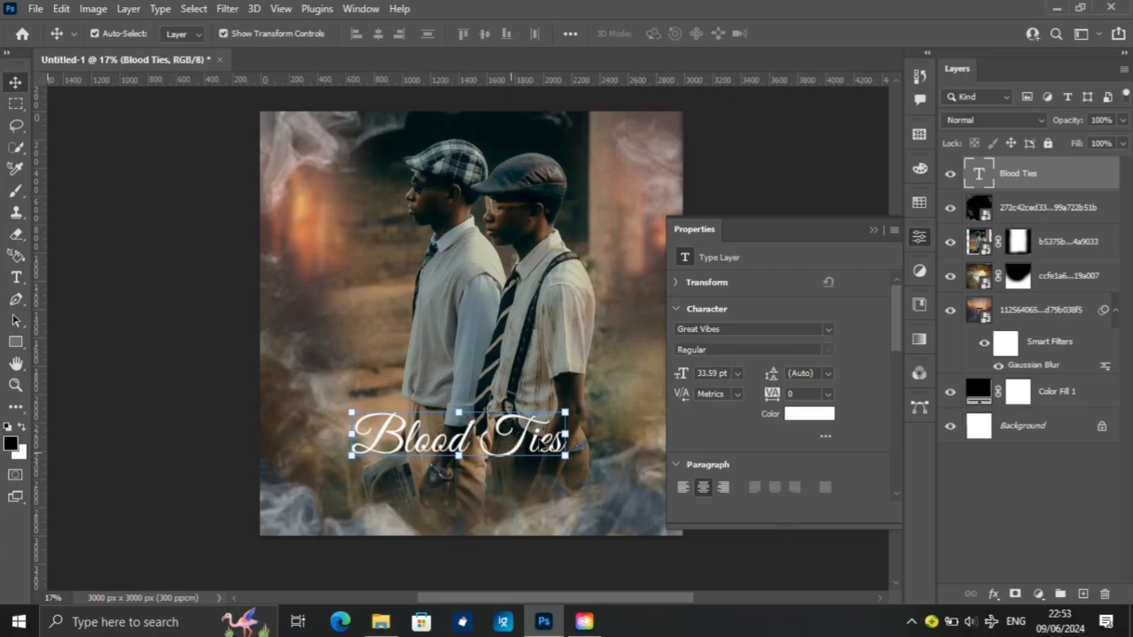
double_click(536, 439)
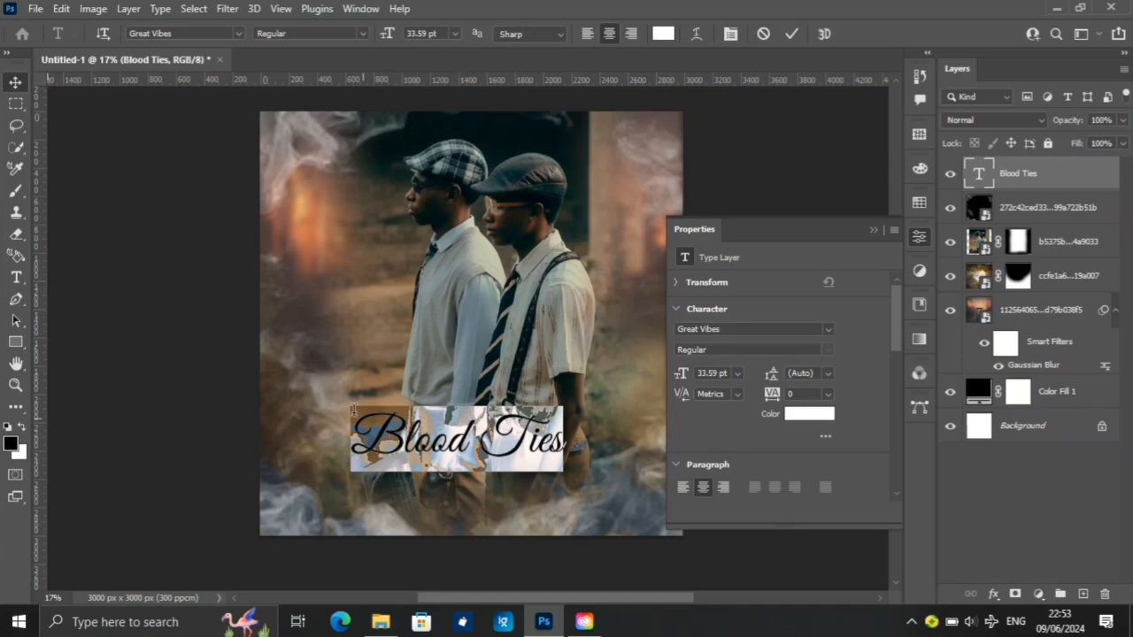
click(15, 82)
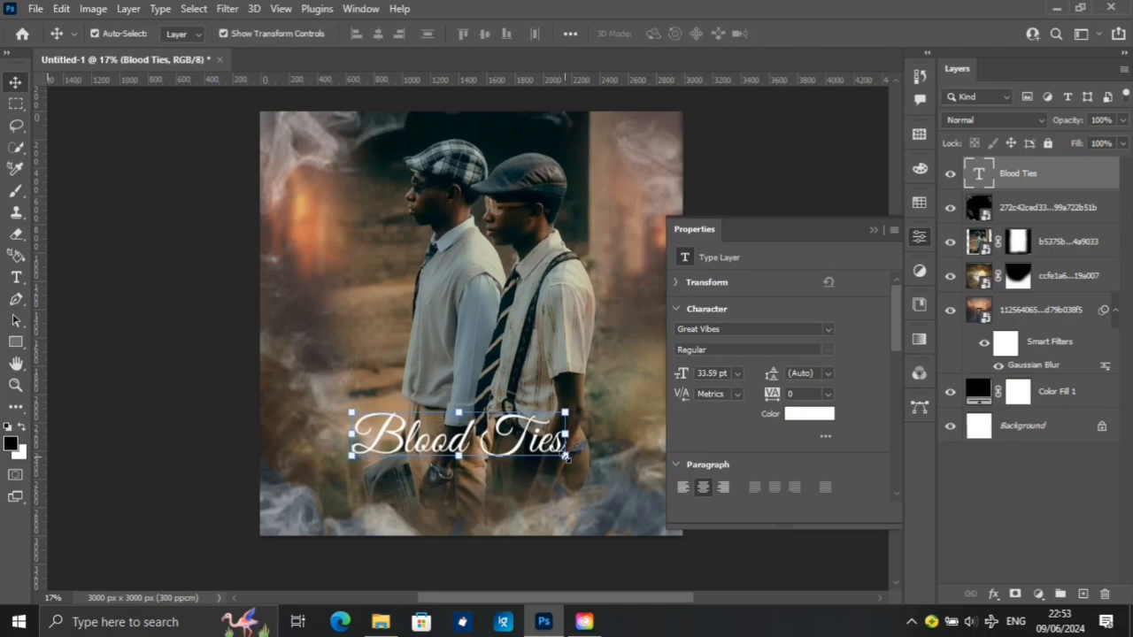
drag(564, 456, 601, 478)
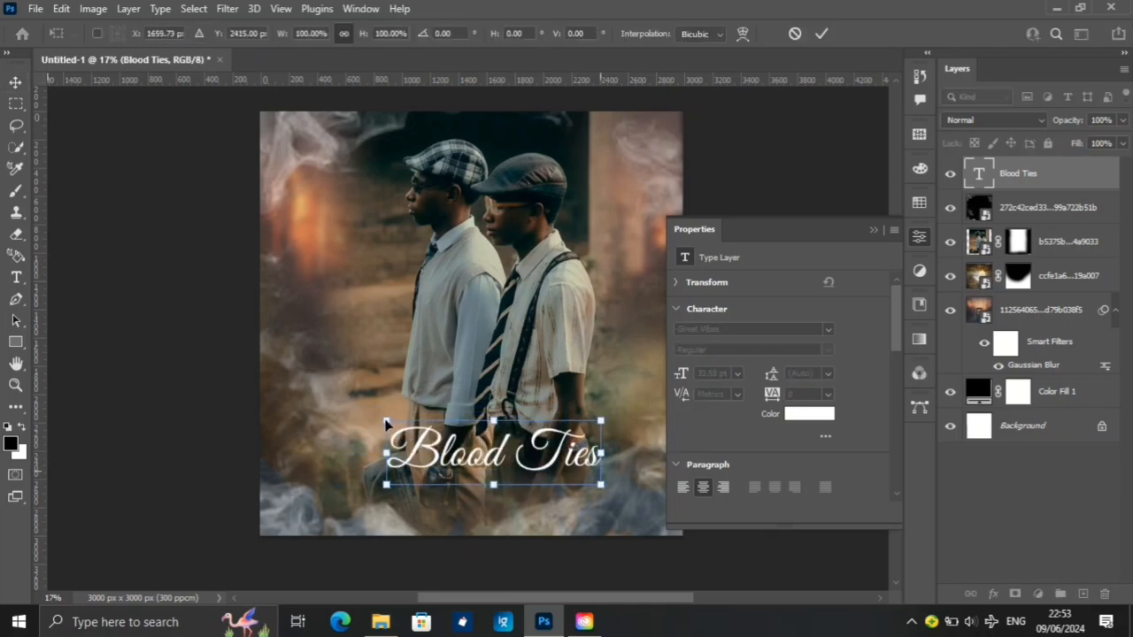
drag(385, 418, 366, 409)
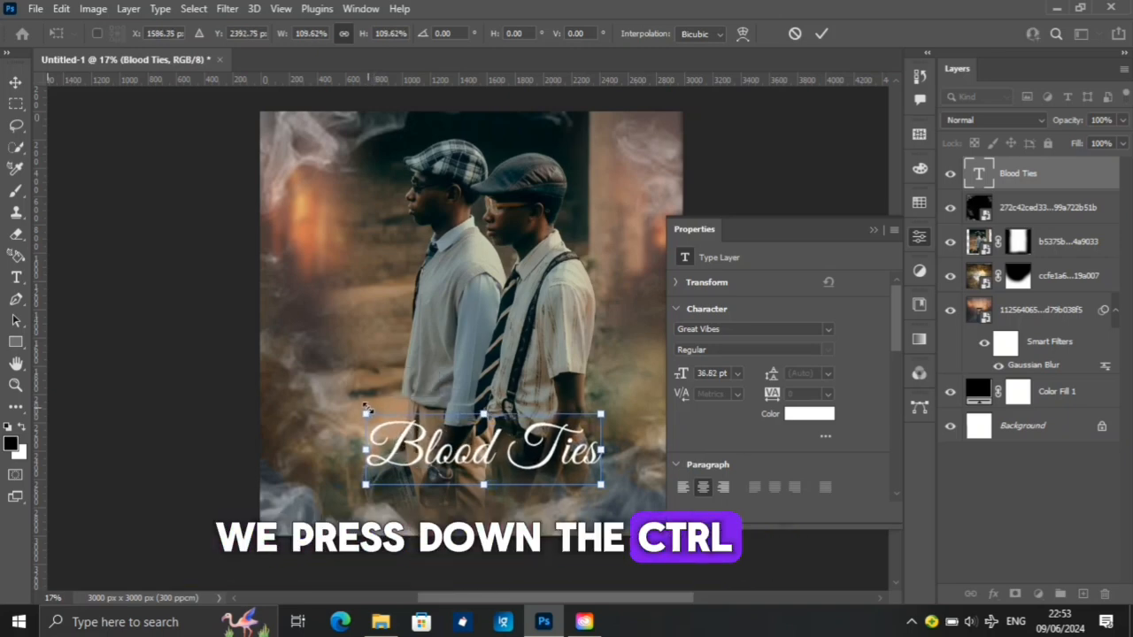
key(Return)
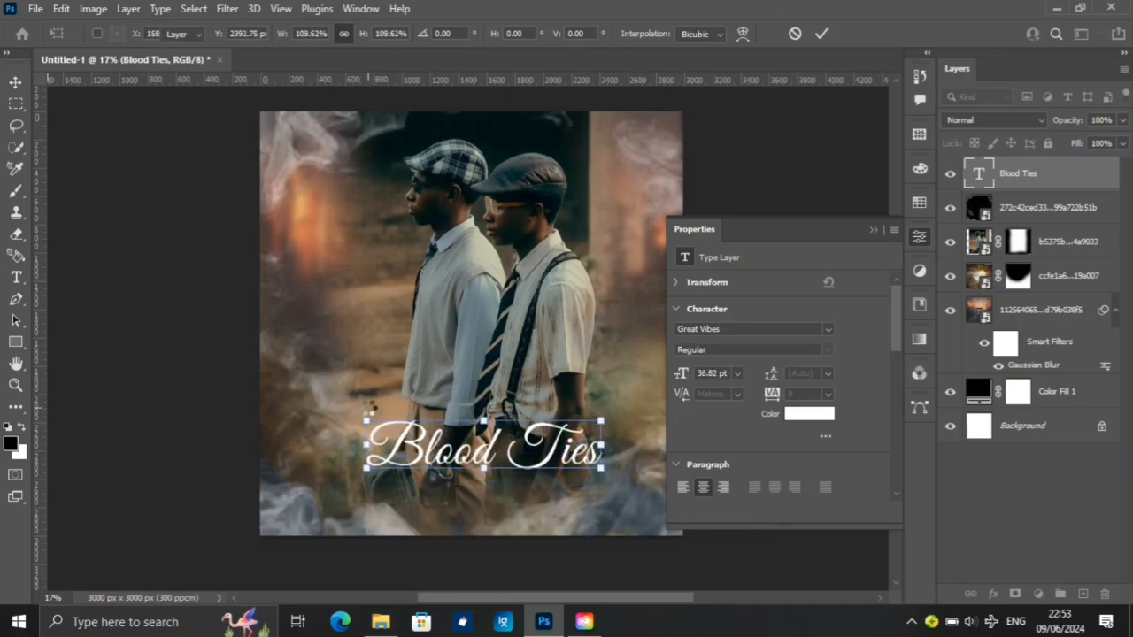
Centre the "Blood Ties" title horizontally on the canvas by aligning it with the Background layer
click(1022, 428)
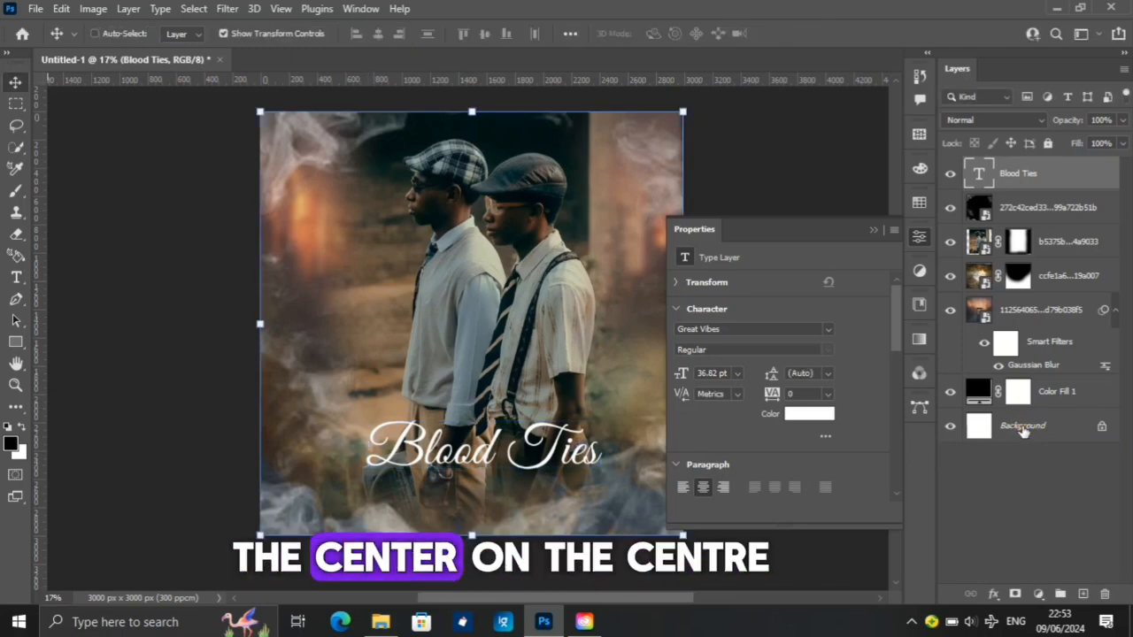
click(378, 36)
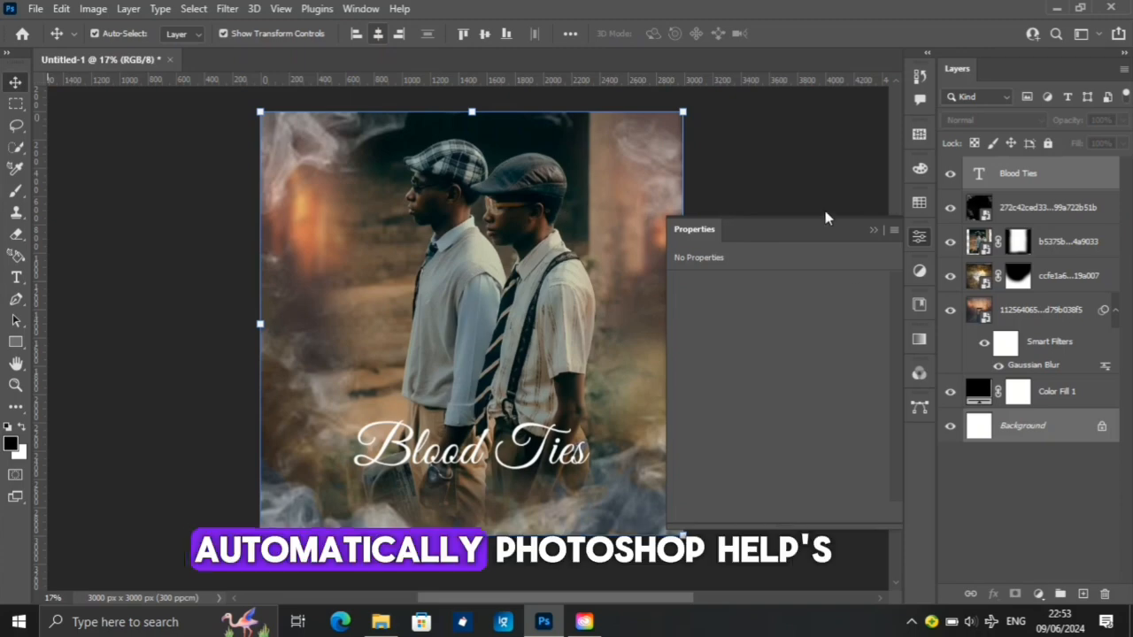
click(874, 231)
click(834, 189)
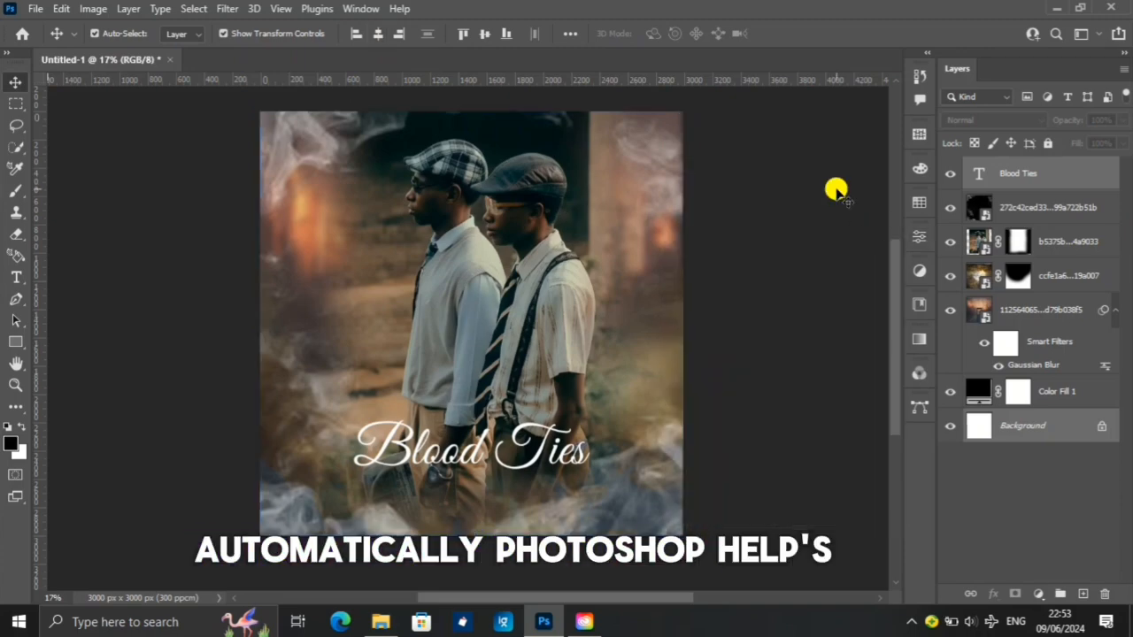
Add a drop shadow to the "Blood Ties" title and set its colour to red fd0220
click(537, 454)
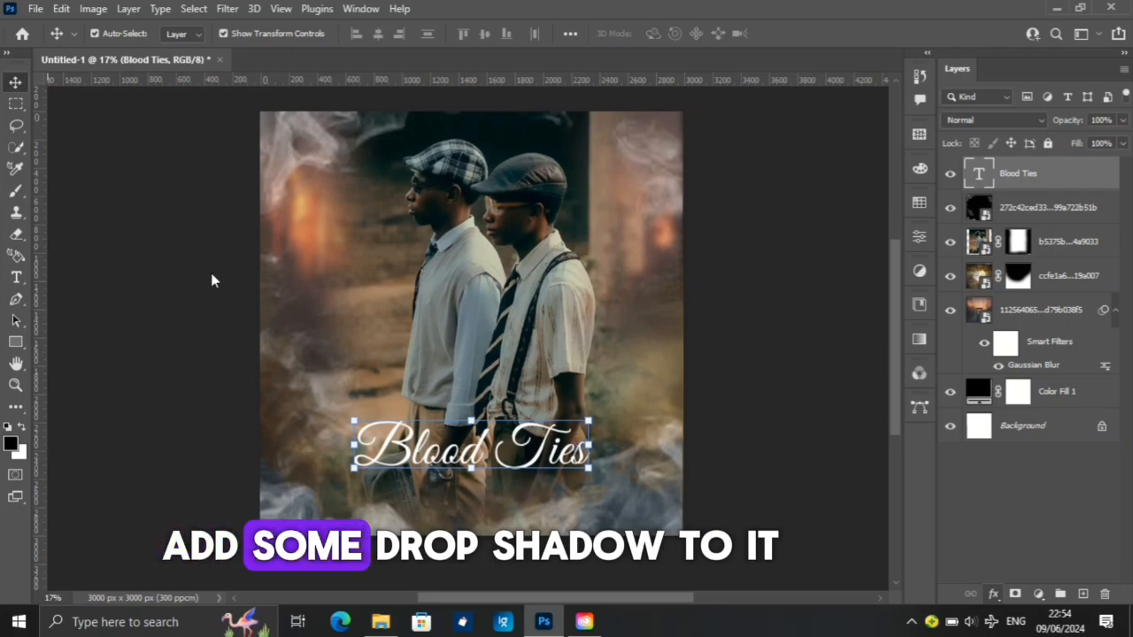
click(994, 594)
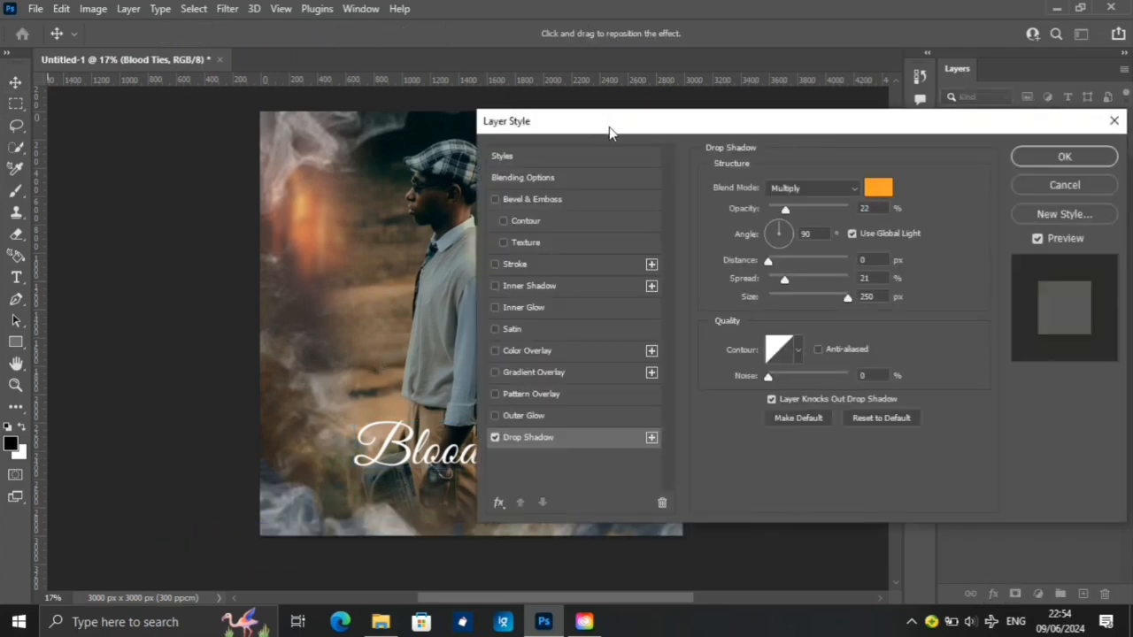
drag(607, 127, 710, 165)
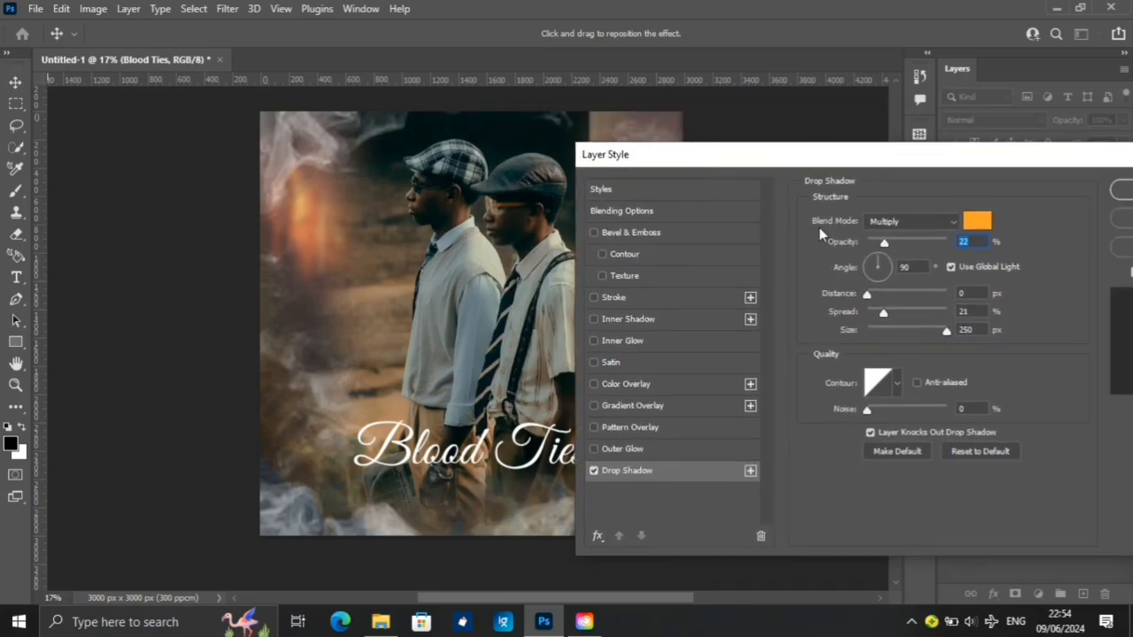
click(982, 219)
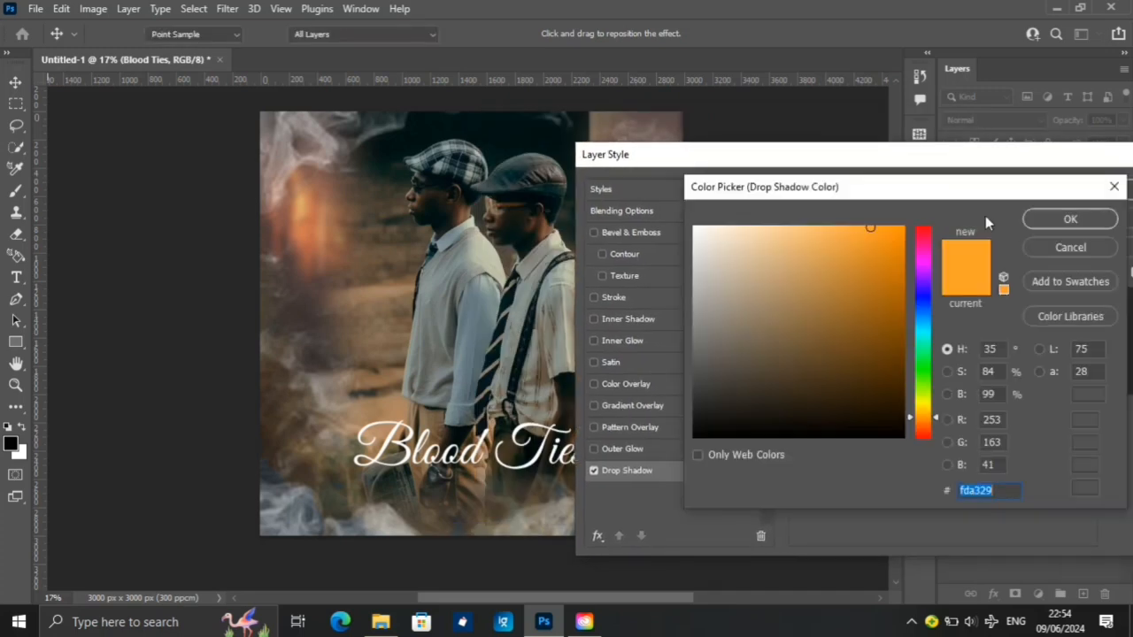
click(903, 229)
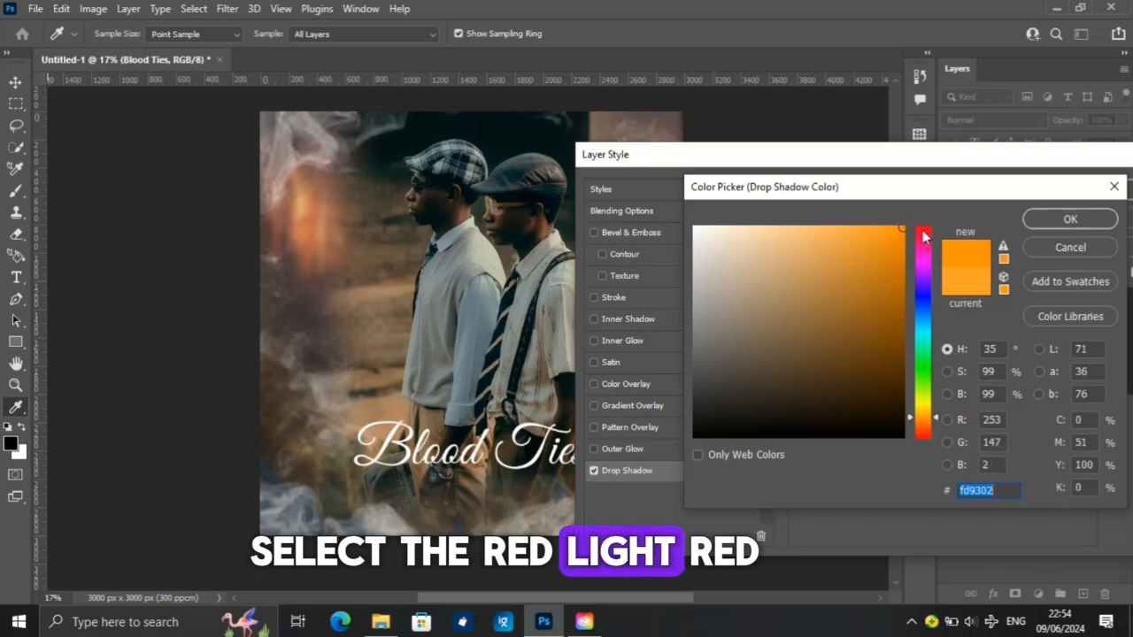
click(924, 232)
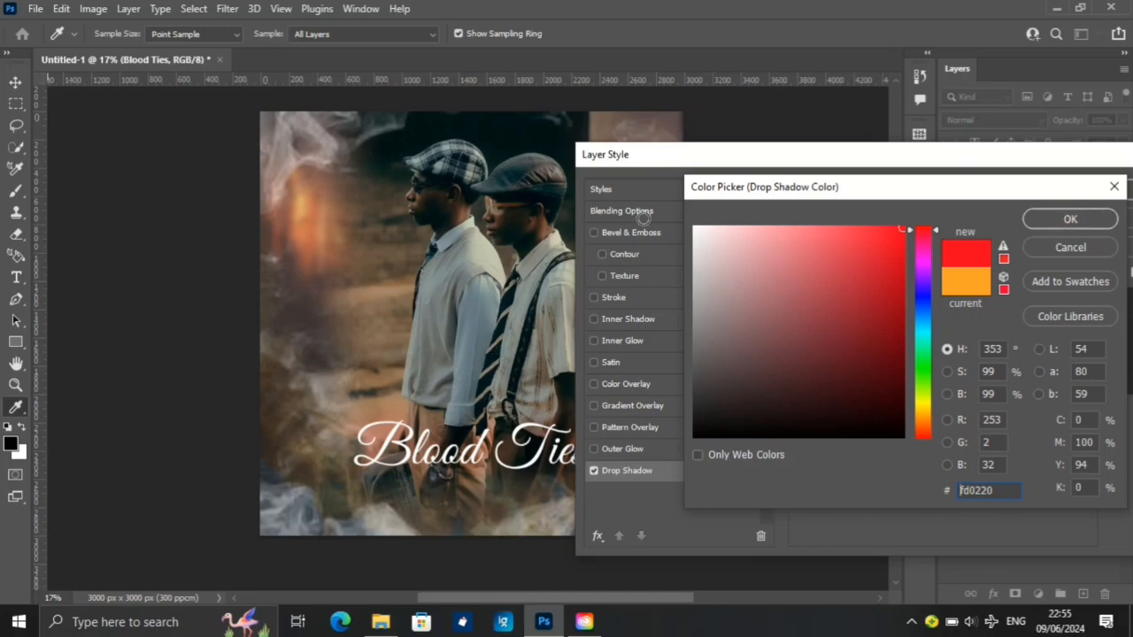
click(1071, 218)
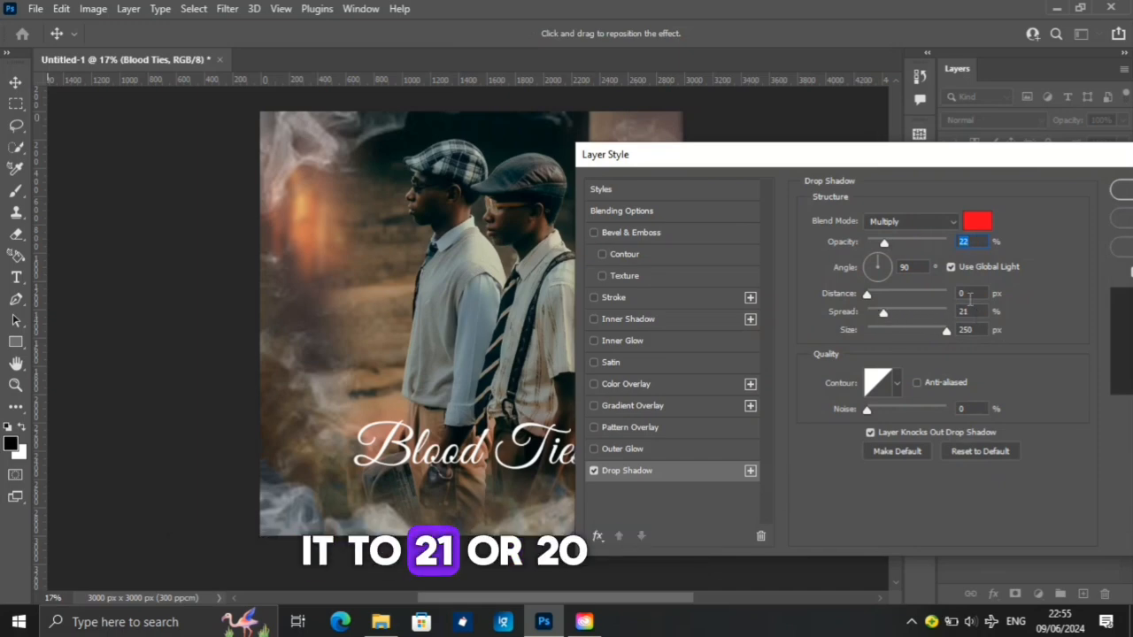
Set the drop shadow's spread to 23% and its angle to 0°
drag(972, 310, 944, 310)
text(23)
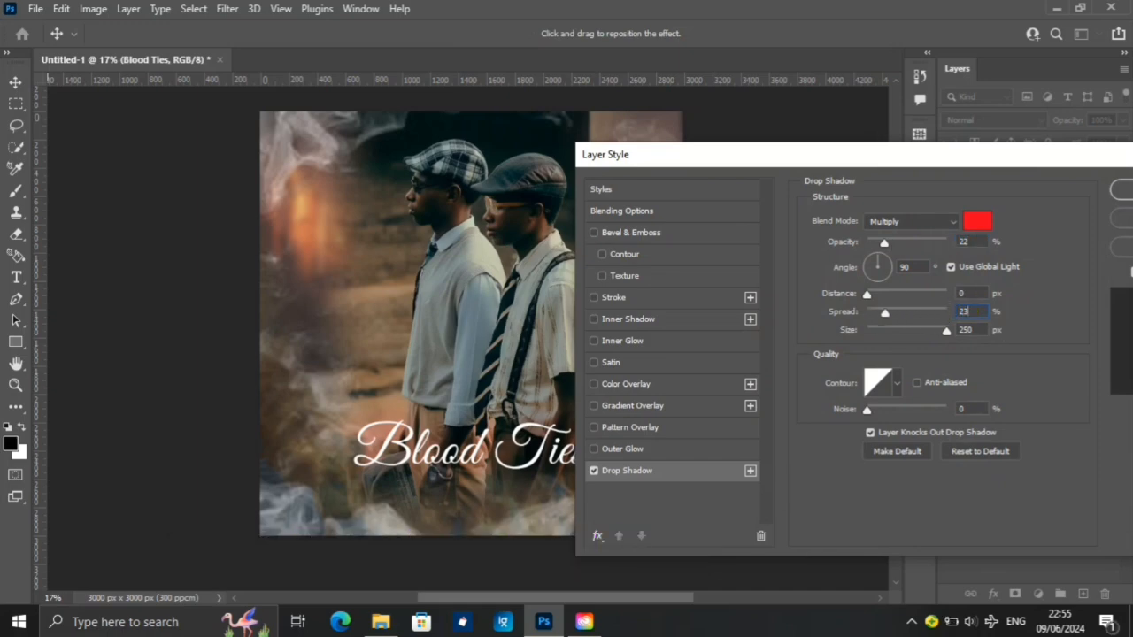
drag(911, 266, 890, 267)
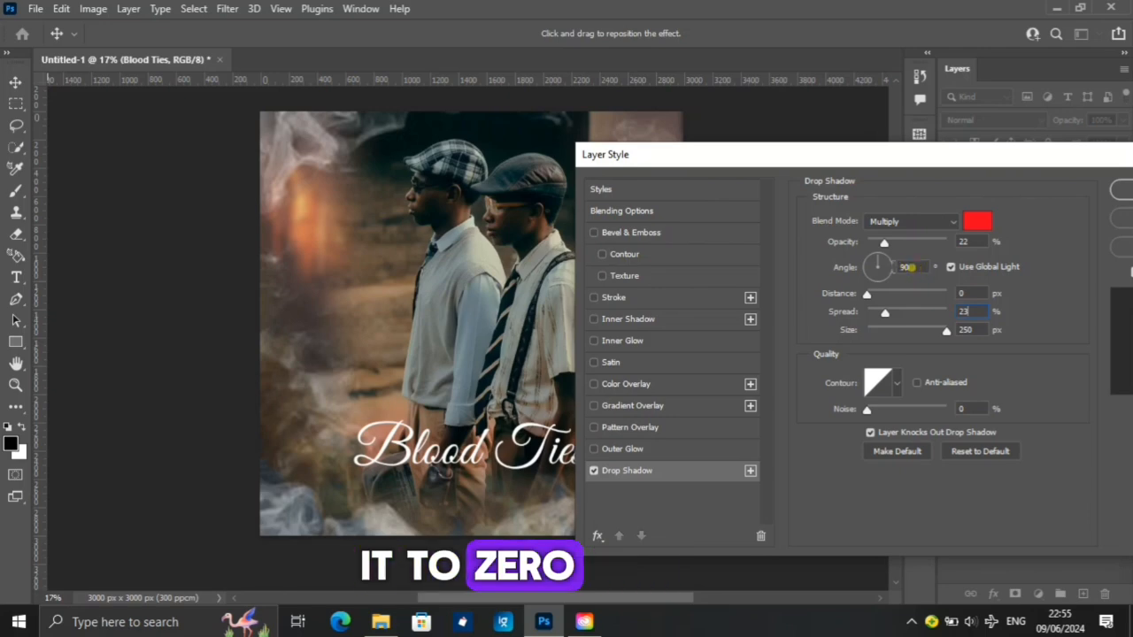
text(0)
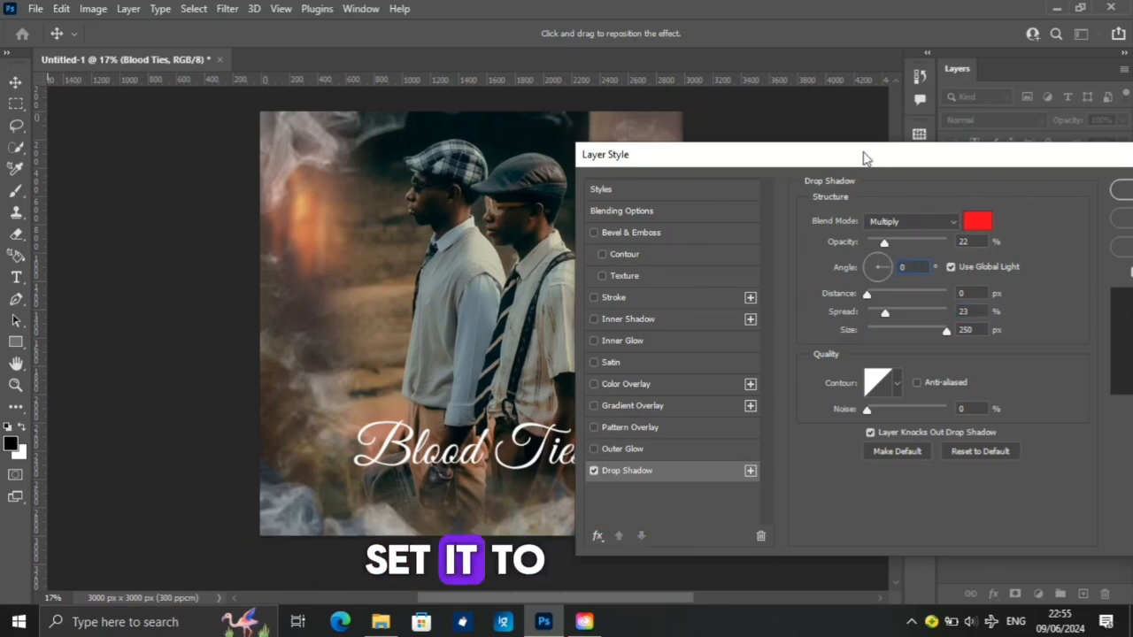
Try the title's drop shadow at 100% opacity with a distance of 29 px
drag(854, 157, 760, 147)
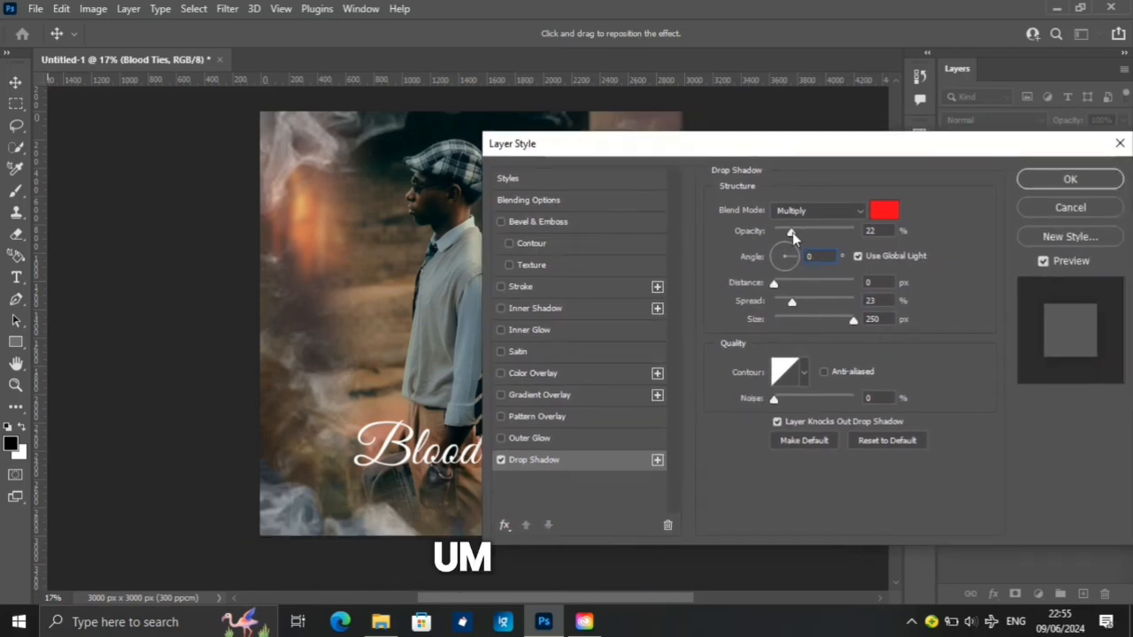
drag(790, 231, 883, 229)
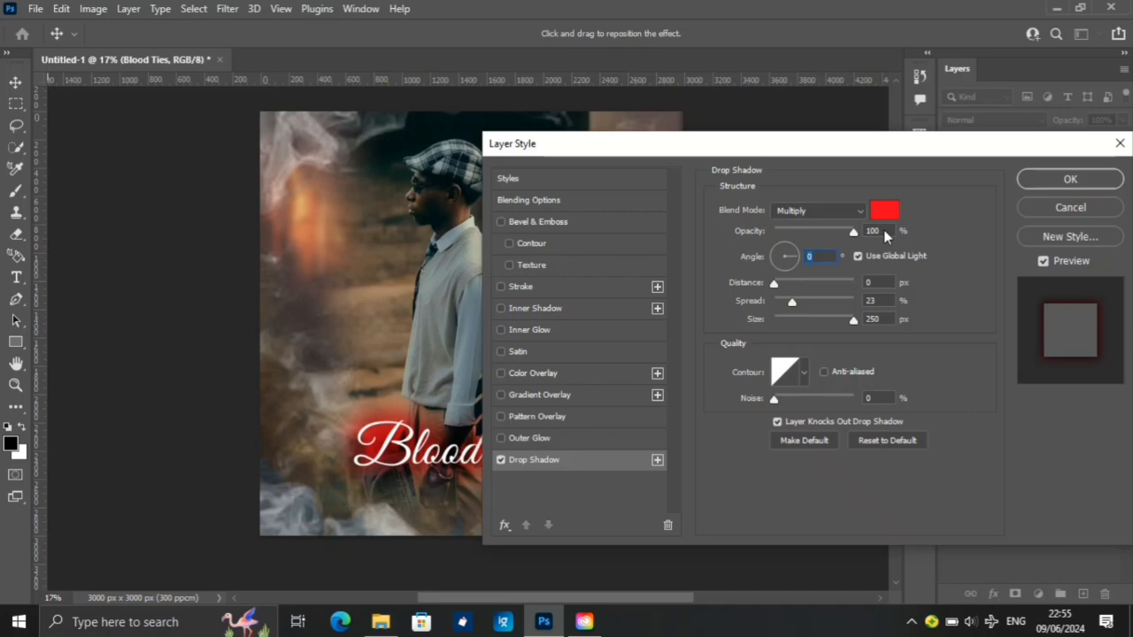
click(884, 230)
mouse_move(803, 303)
mouse_down()
mouse_move(850, 306)
mouse_move(797, 301)
mouse_up()
drag(793, 300, 793, 299)
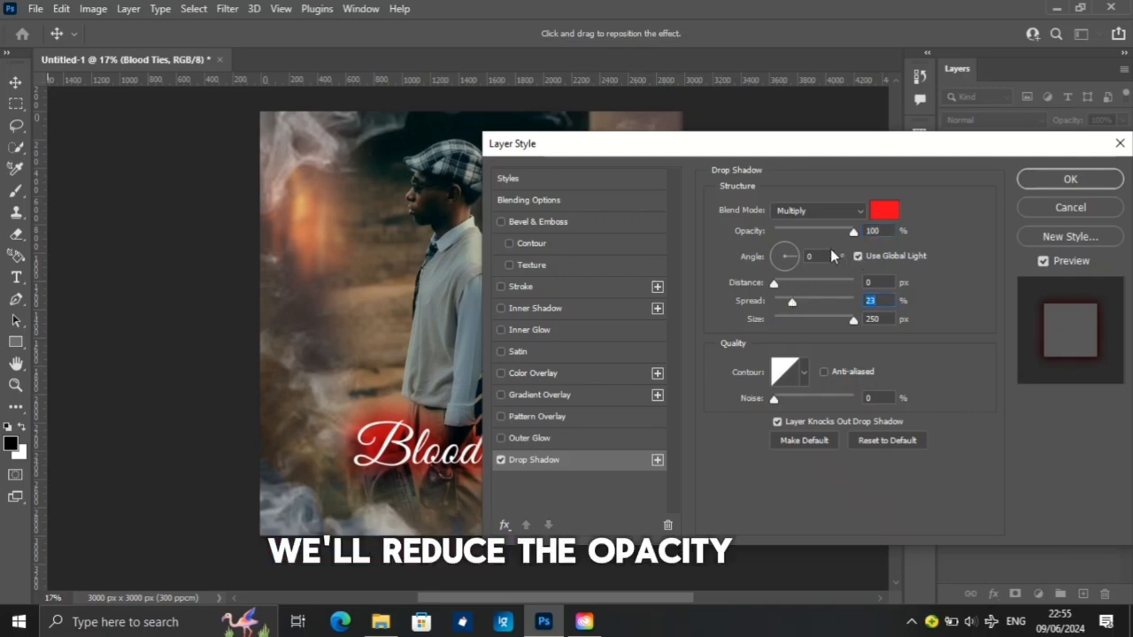
click(799, 137)
drag(855, 162, 843, 162)
drag(817, 305, 903, 315)
drag(862, 304, 852, 306)
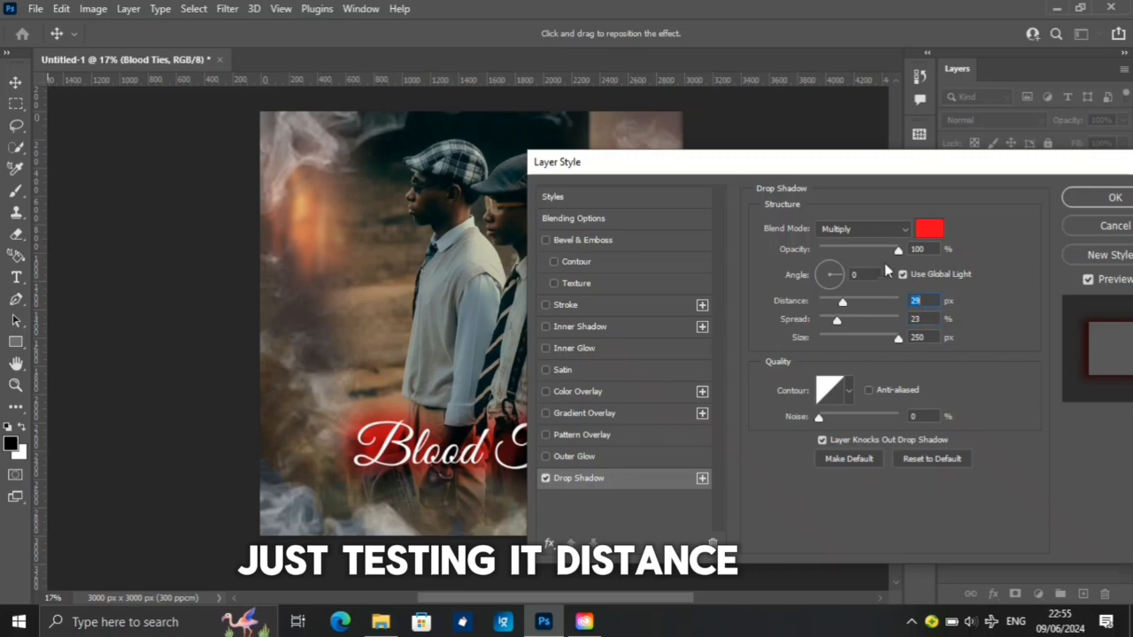
Set the drop shadow's opacity to 23% and its distance to 0 px
drag(896, 251, 848, 252)
drag(841, 302, 819, 303)
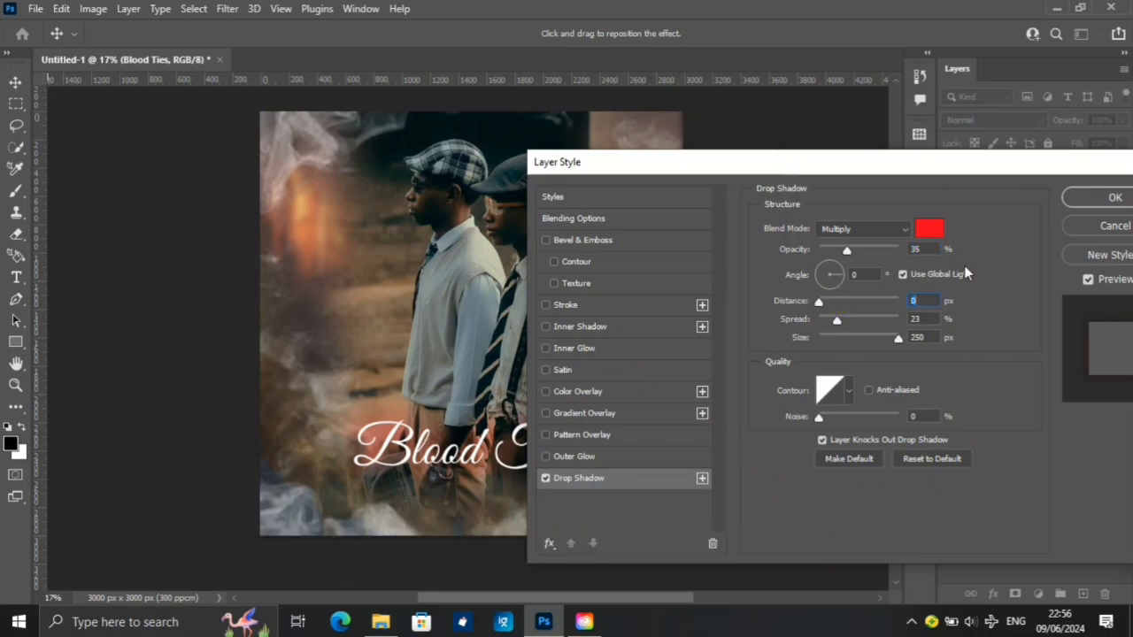
drag(758, 162, 837, 243)
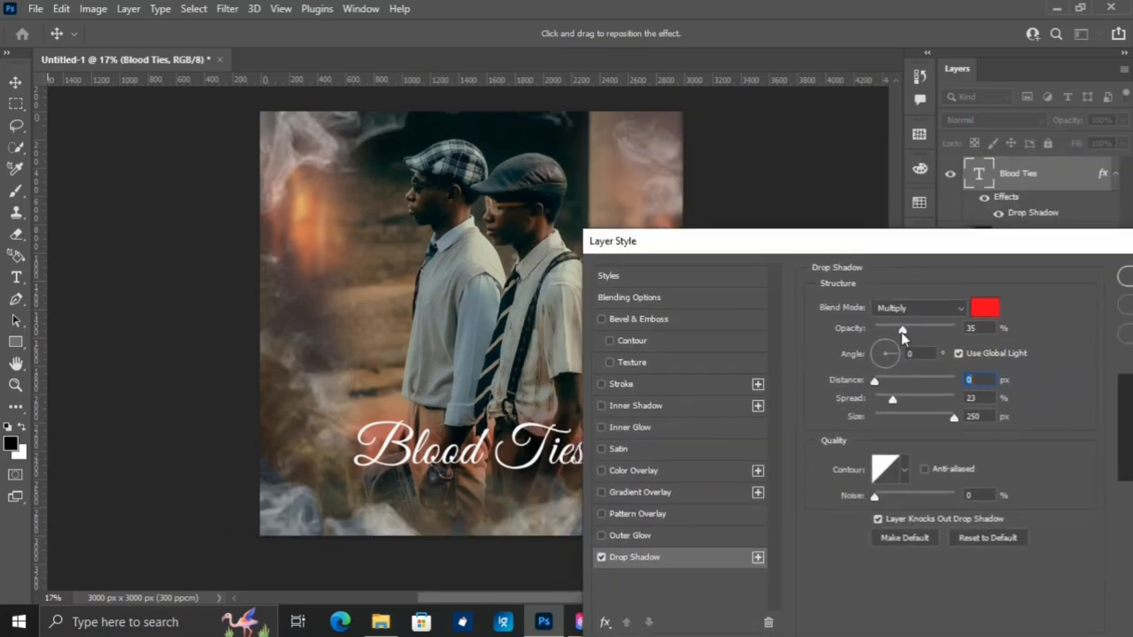
drag(902, 332, 894, 330)
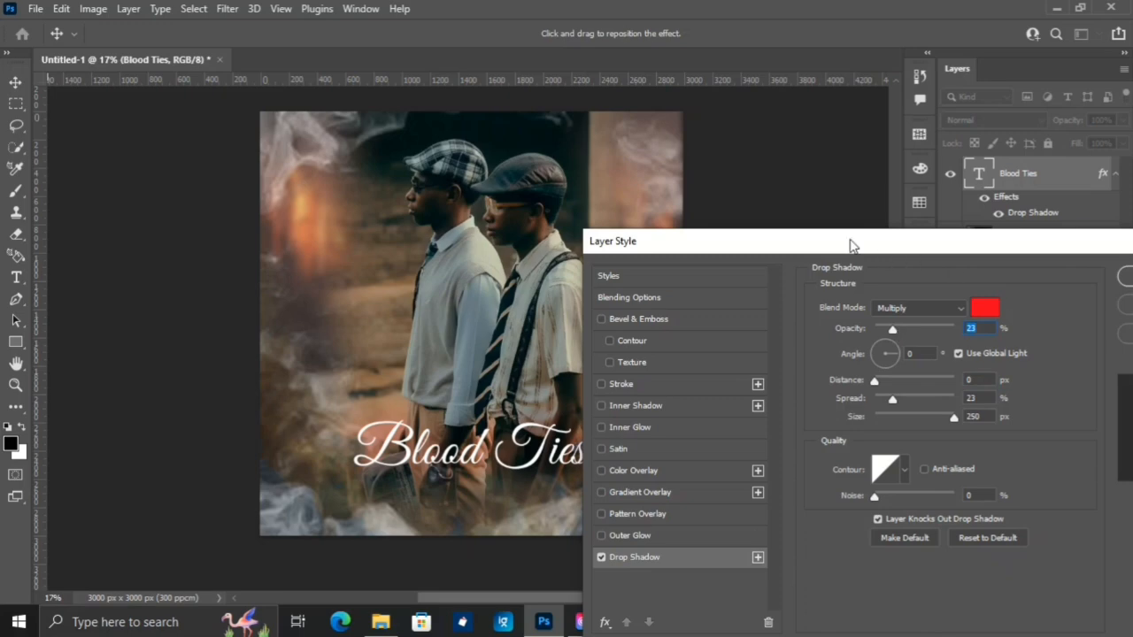
Apply the drop shadow settings to the "Blood Ties" title and add a new blank layer above it
drag(850, 246, 776, 207)
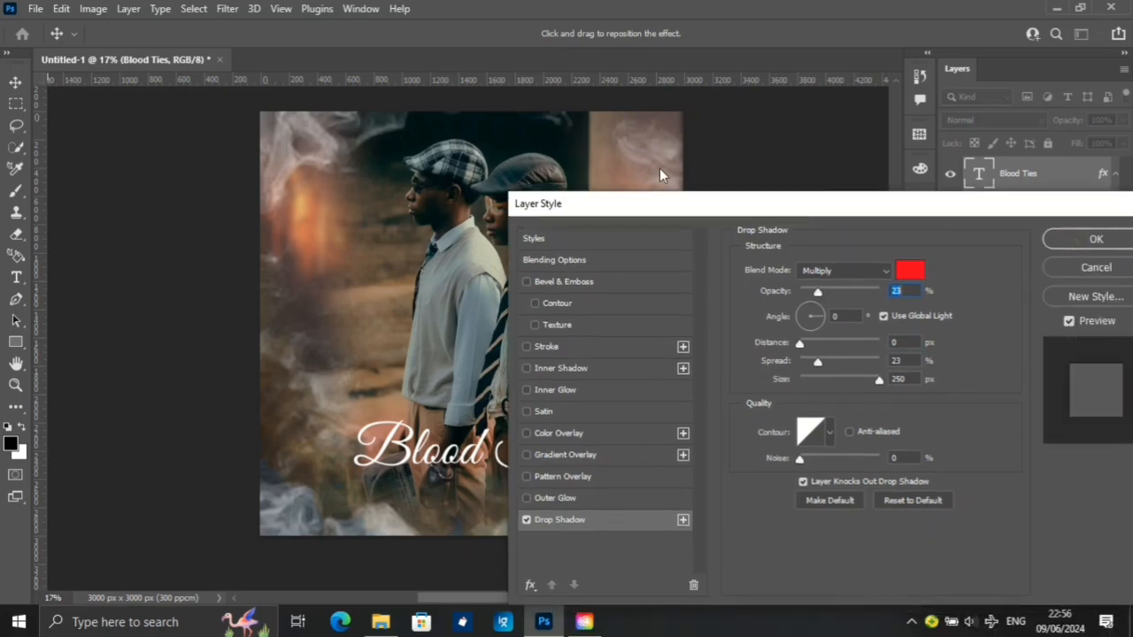
click(1096, 239)
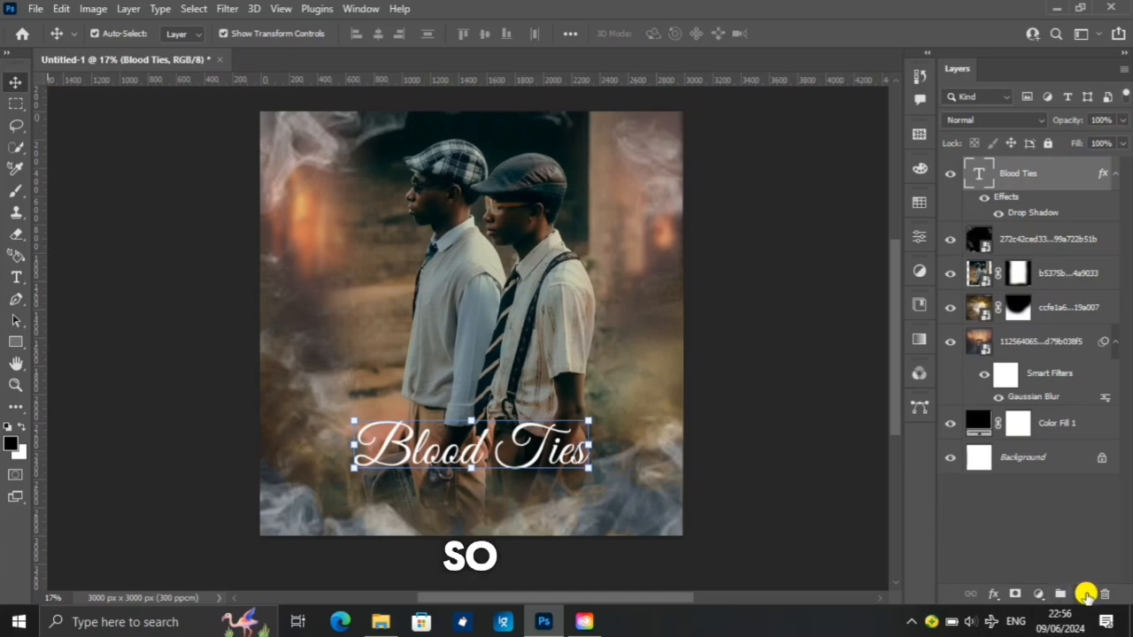
click(1082, 594)
Set the foreground colour to bright pink fa04b7
click(18, 409)
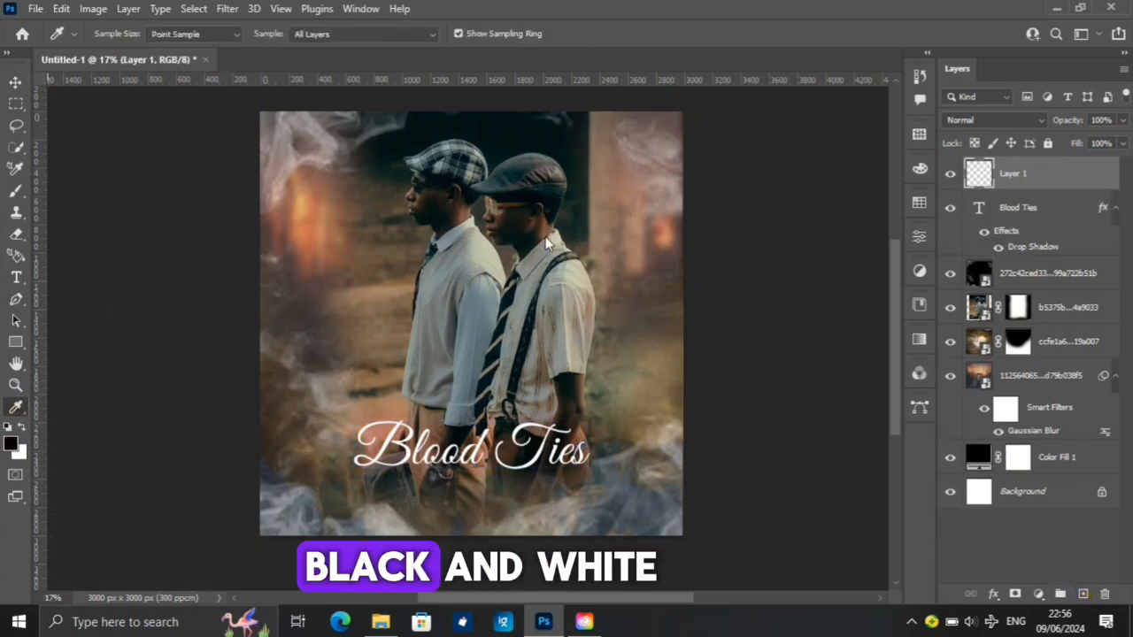
click(11, 444)
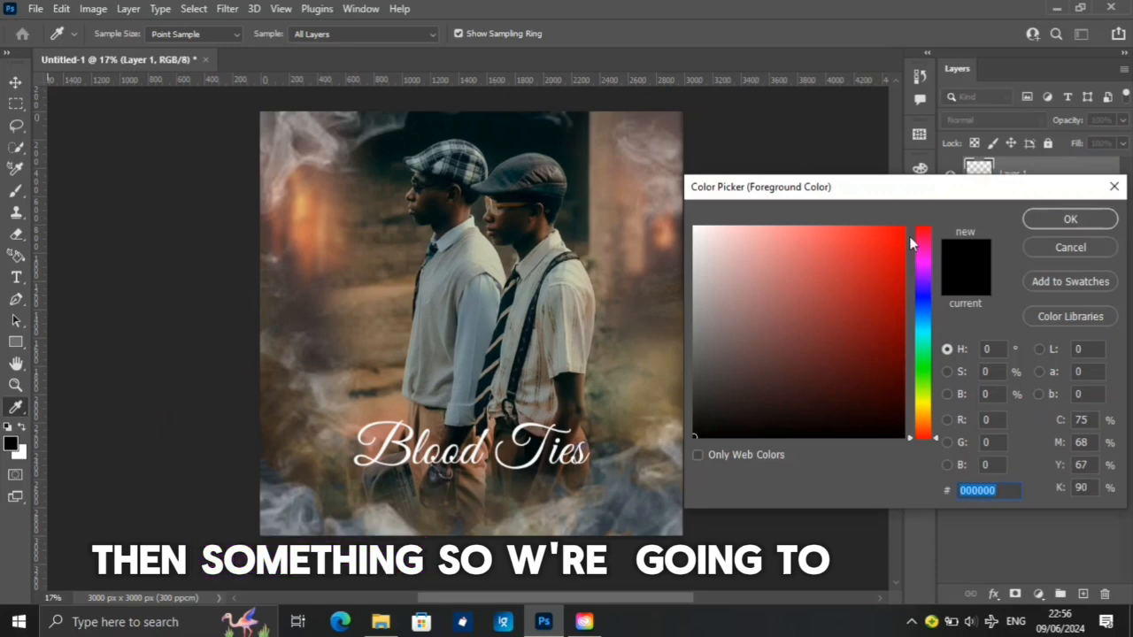
click(924, 298)
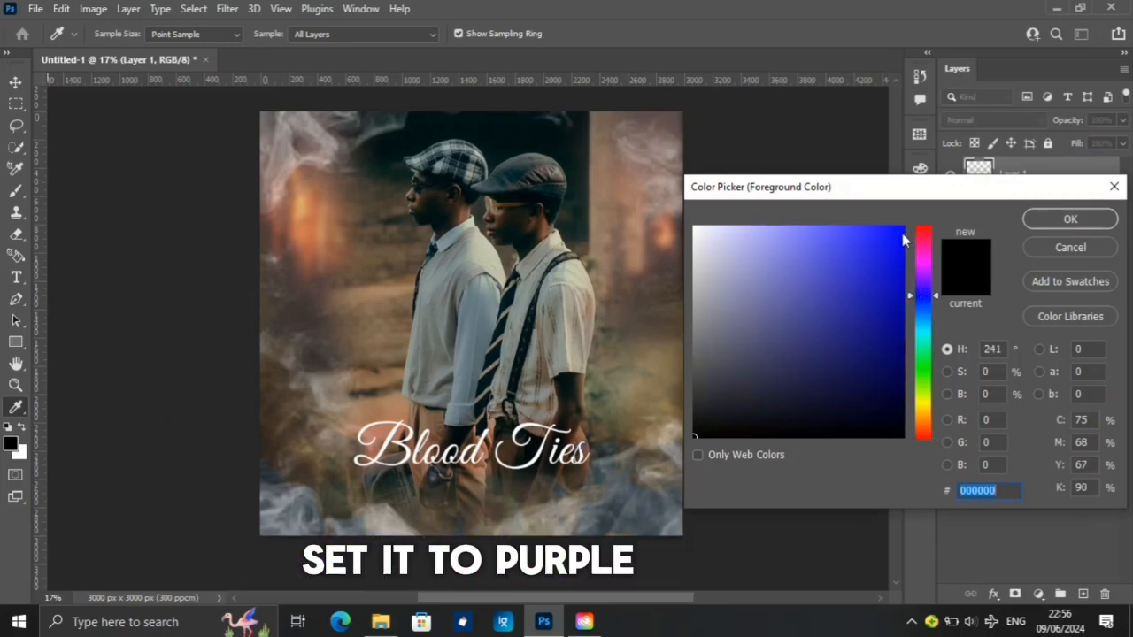
click(923, 252)
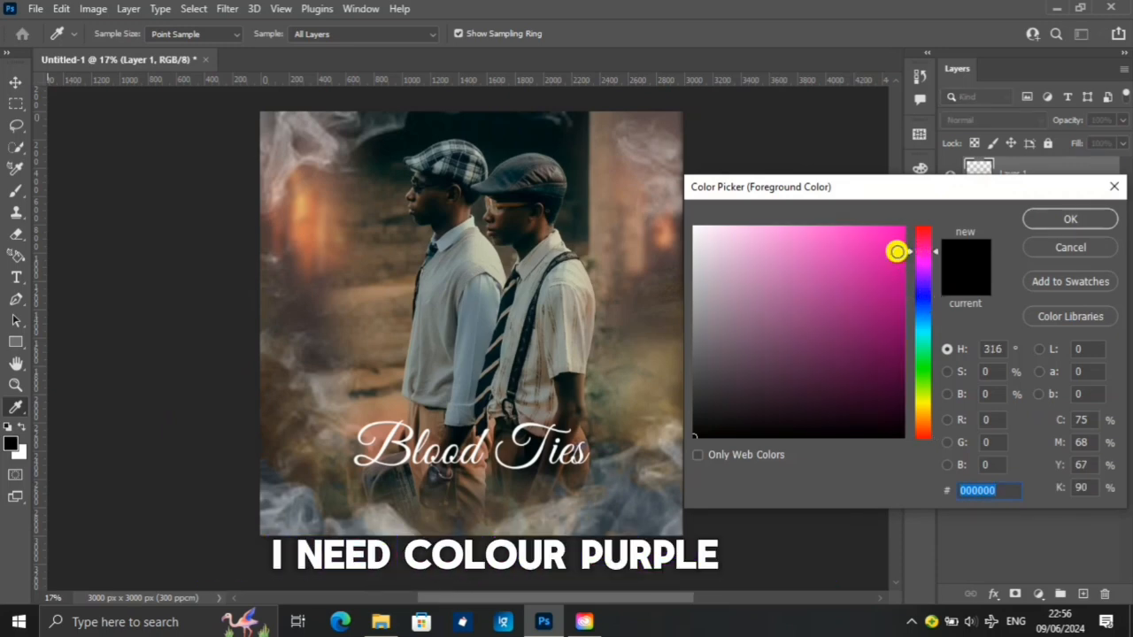
click(900, 231)
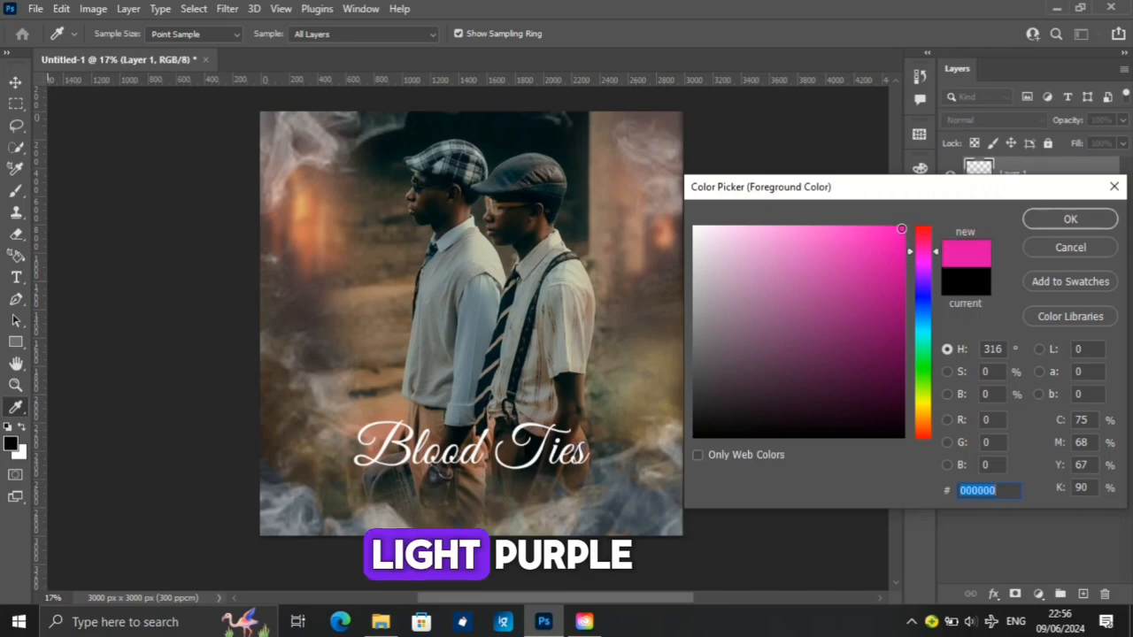
click(1042, 218)
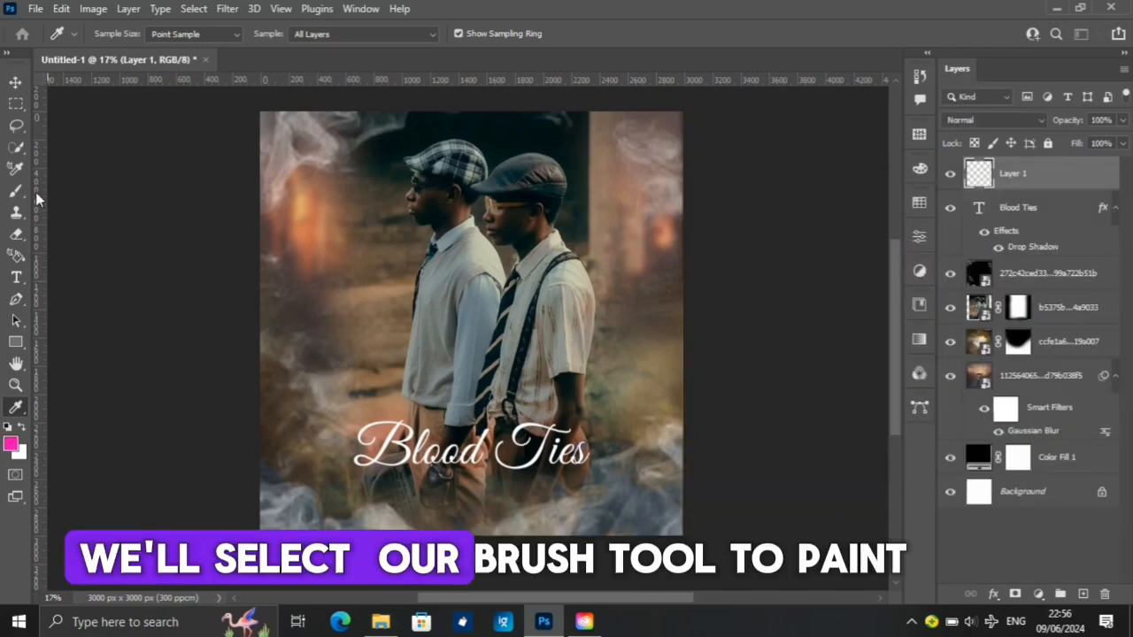
Paint pink across the cover's lower edge with the 1200 px brush and set the layer's blend mode to Soft Light
click(15, 190)
click(95, 193)
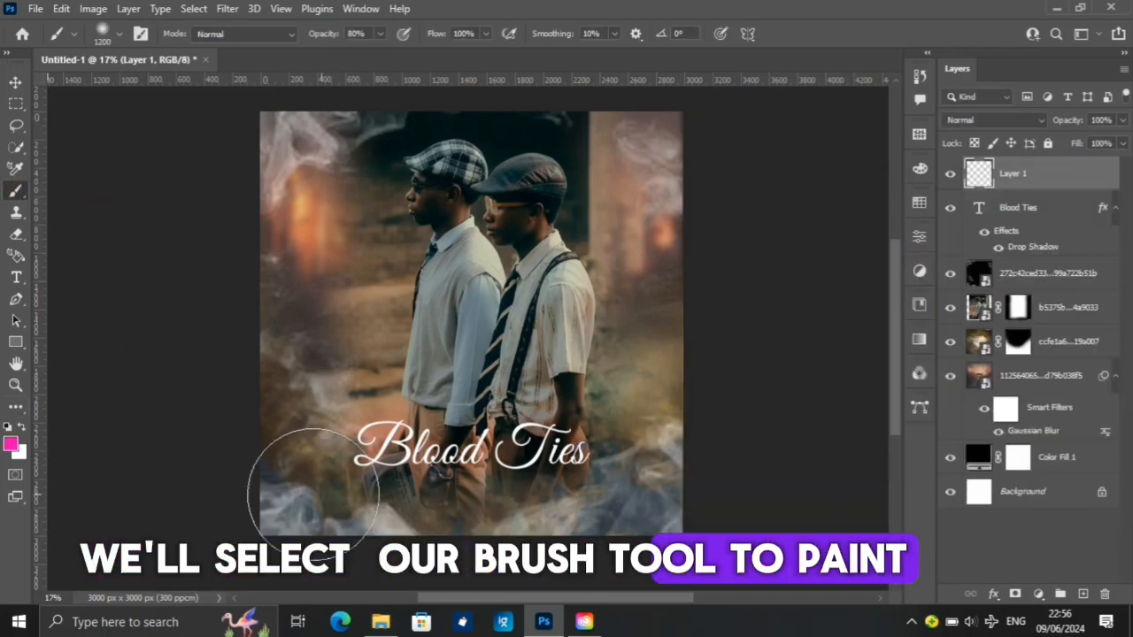
mouse_move(274, 486)
mouse_down()
mouse_move(416, 536)
mouse_move(450, 504)
mouse_move(678, 531)
mouse_move(620, 506)
mouse_move(652, 493)
mouse_move(641, 500)
mouse_up()
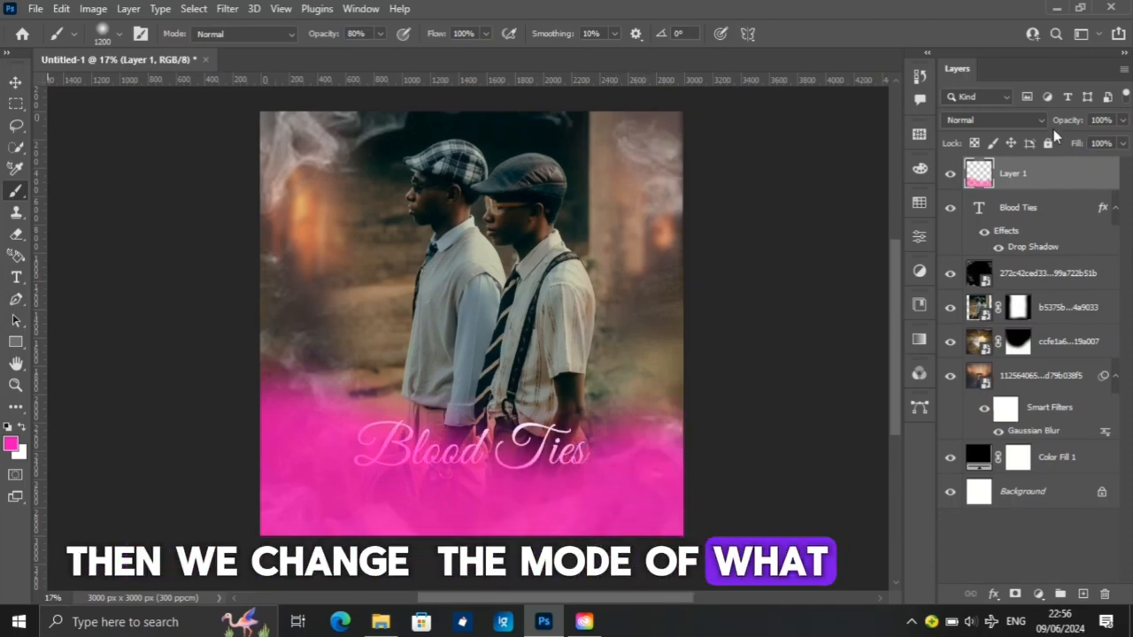
click(1004, 118)
click(976, 119)
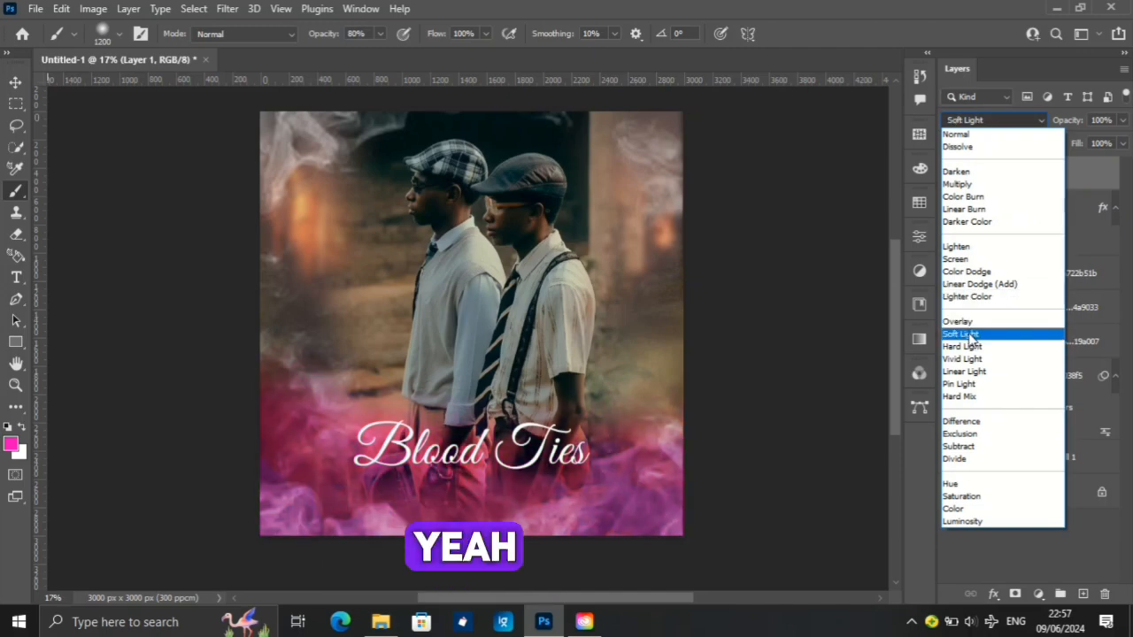
click(970, 339)
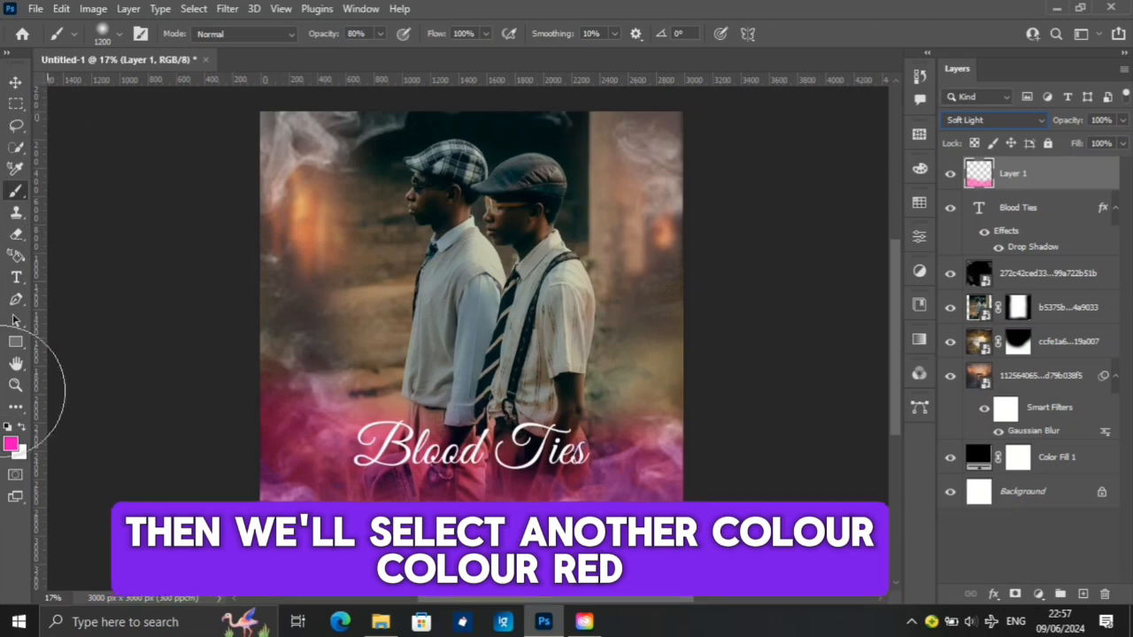
Set the foreground colour to red fa0415 for the brush
click(11, 443)
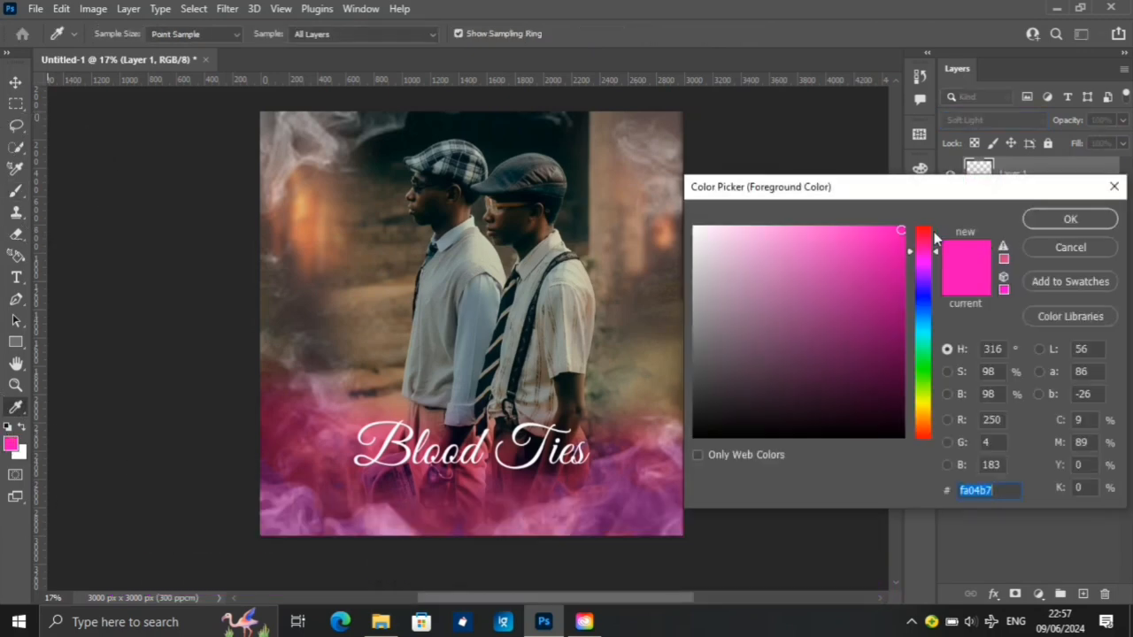
click(926, 228)
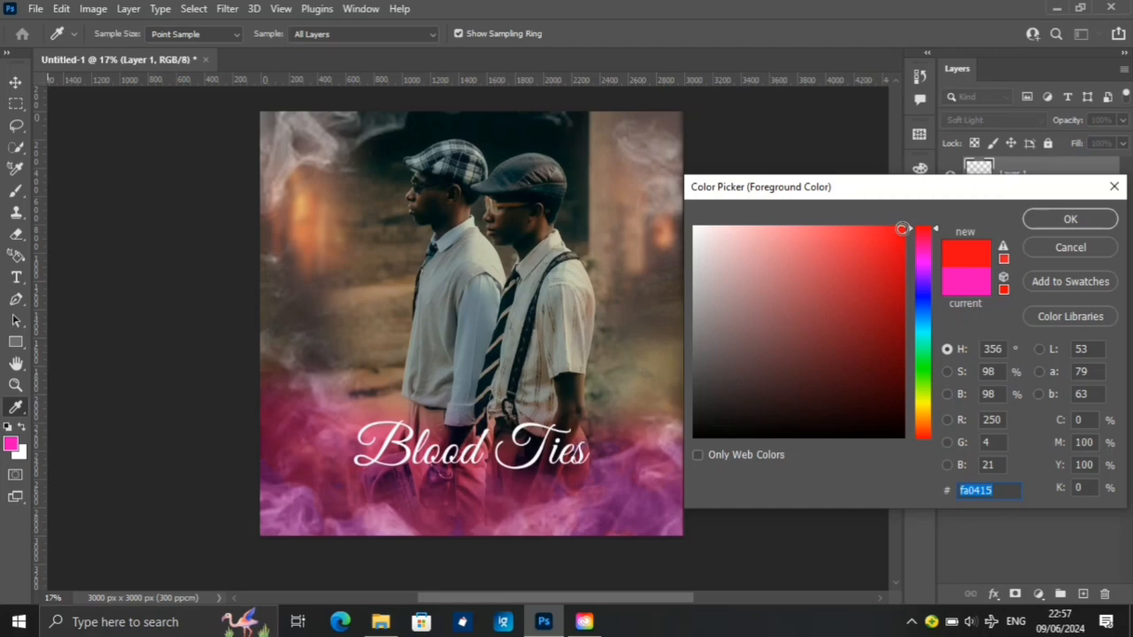
click(1070, 219)
key(b)
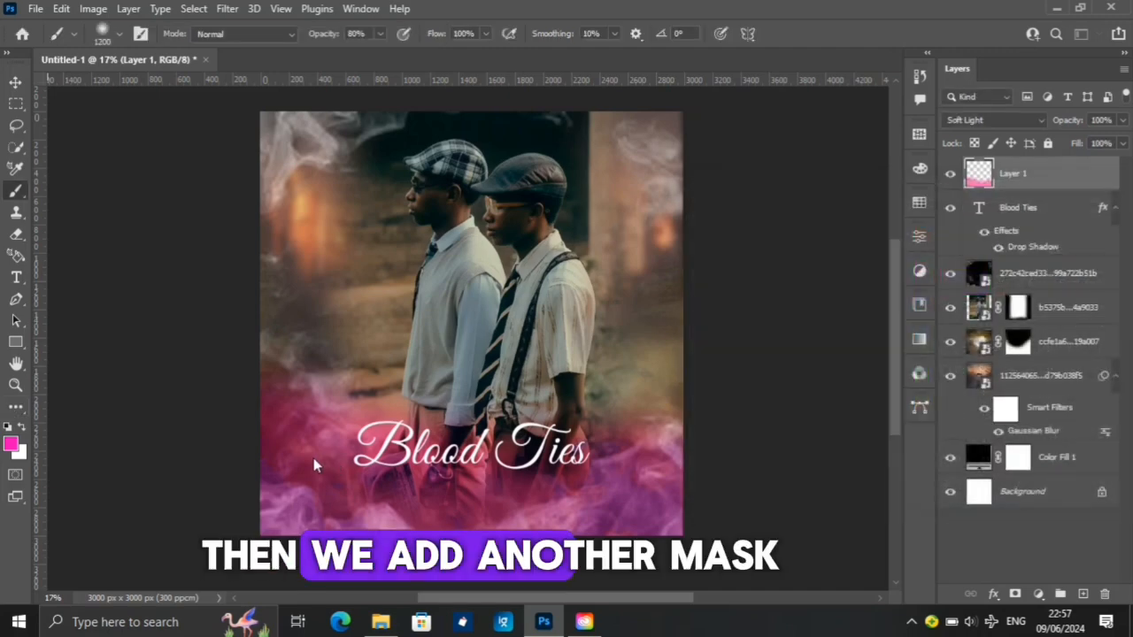
Add a new layer and paint red along the cover's lower edge and both sides with the brush
click(1081, 595)
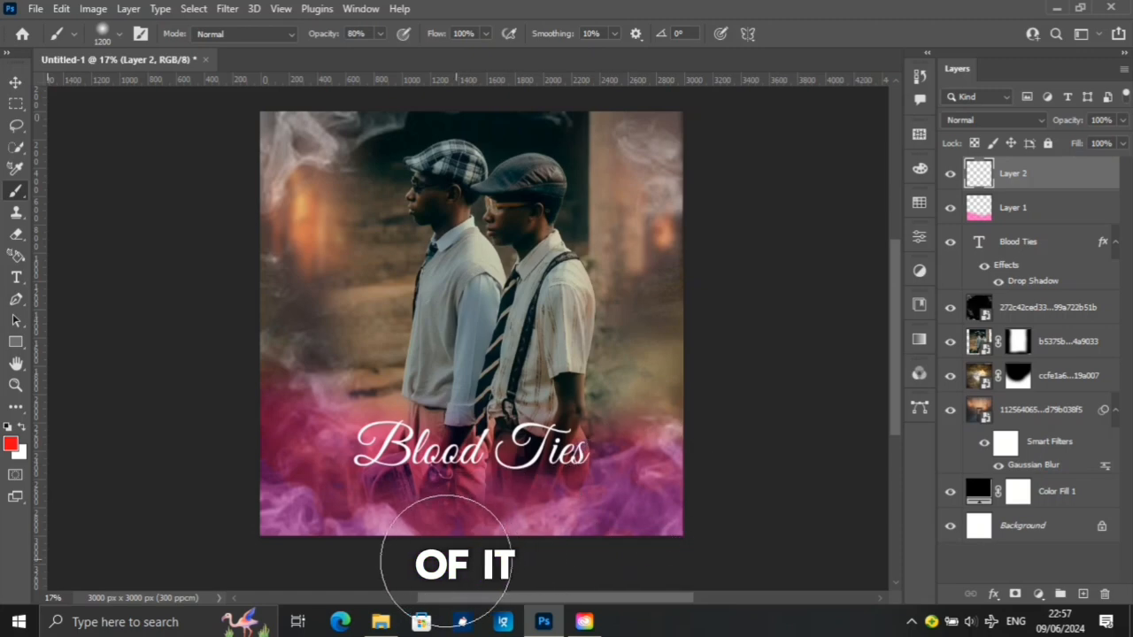
mouse_move(409, 567)
mouse_down()
mouse_move(580, 581)
mouse_move(598, 555)
mouse_move(353, 536)
mouse_move(340, 550)
mouse_move(594, 568)
mouse_up()
click(787, 208)
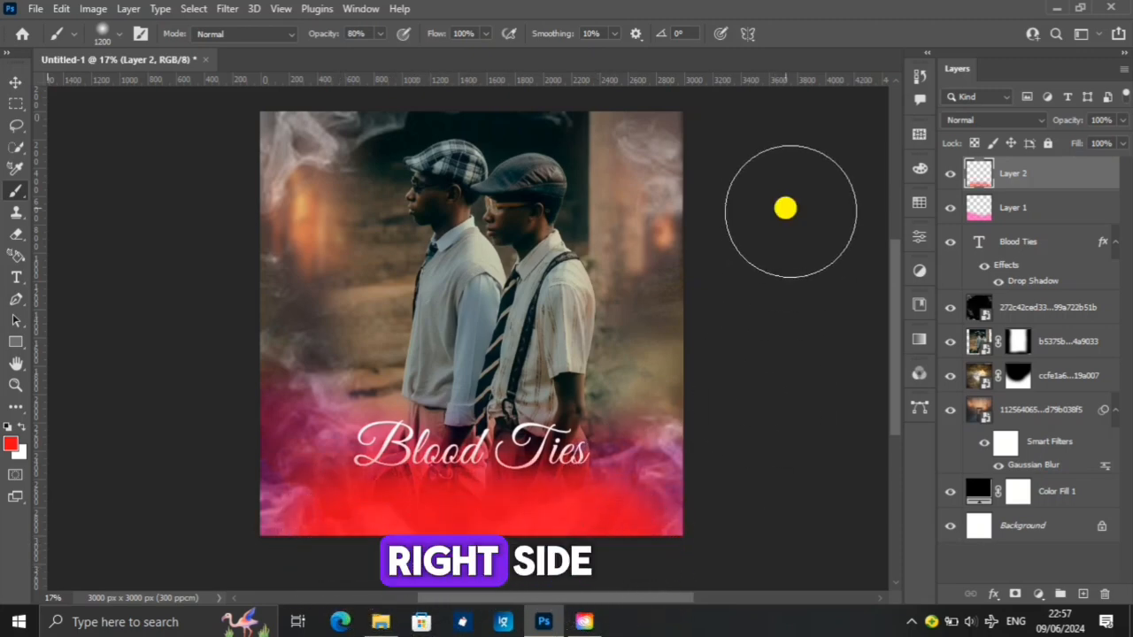
mouse_move(782, 304)
mouse_down()
mouse_move(650, 354)
mouse_move(677, 345)
mouse_move(704, 297)
mouse_move(701, 210)
mouse_move(683, 172)
mouse_move(716, 155)
mouse_move(712, 358)
mouse_move(634, 183)
mouse_up()
mouse_move(152, 253)
mouse_down()
mouse_move(188, 260)
mouse_move(182, 251)
mouse_move(205, 261)
mouse_move(216, 201)
mouse_move(177, 266)
mouse_move(230, 315)
mouse_up()
Set the red paint layer's blend mode to Soft Light and its opacity to 90%
click(1029, 120)
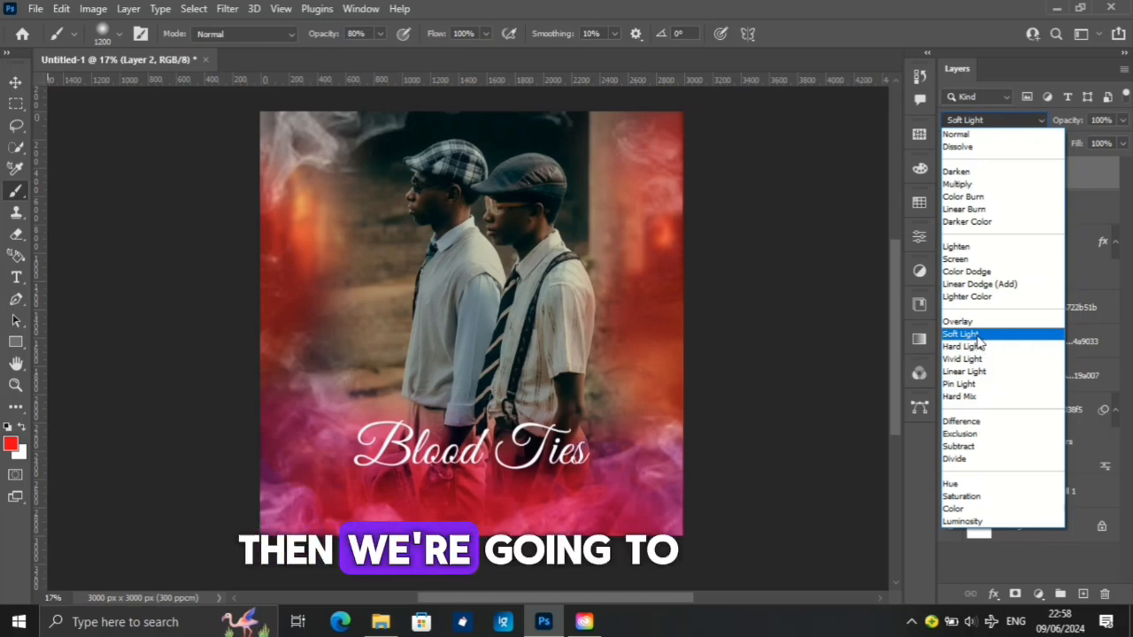
click(977, 337)
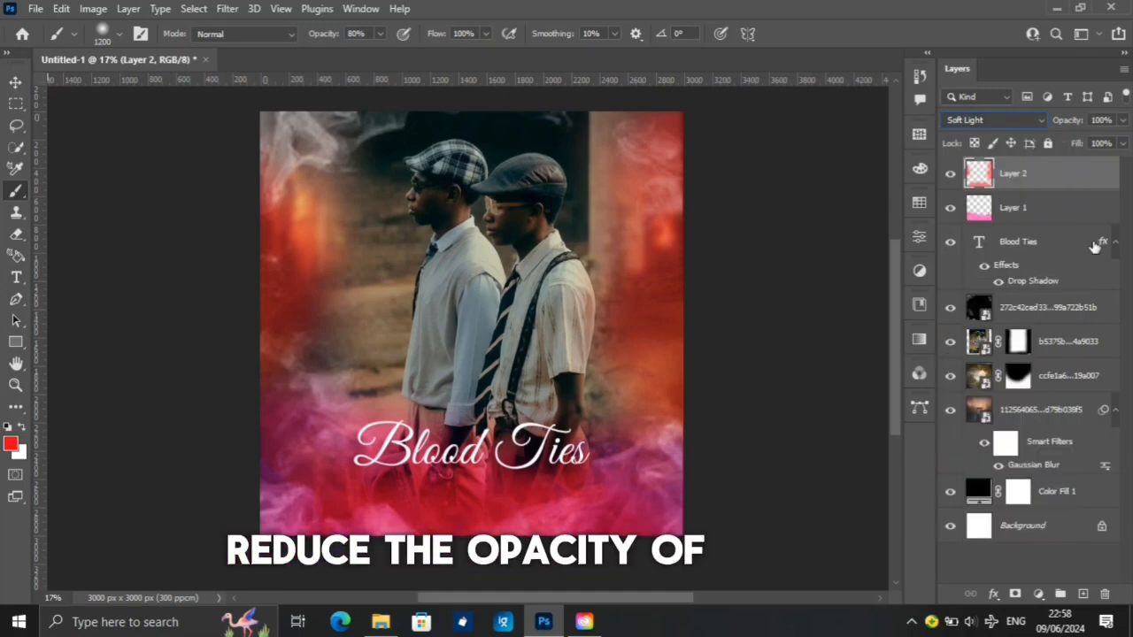
click(1121, 121)
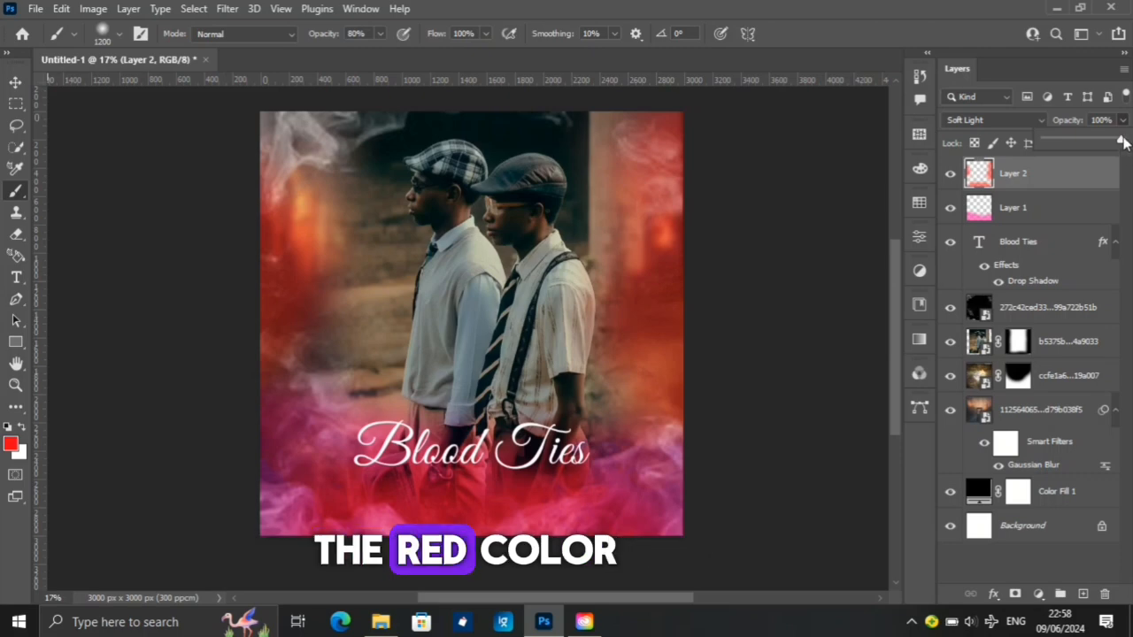
drag(1121, 144, 1117, 144)
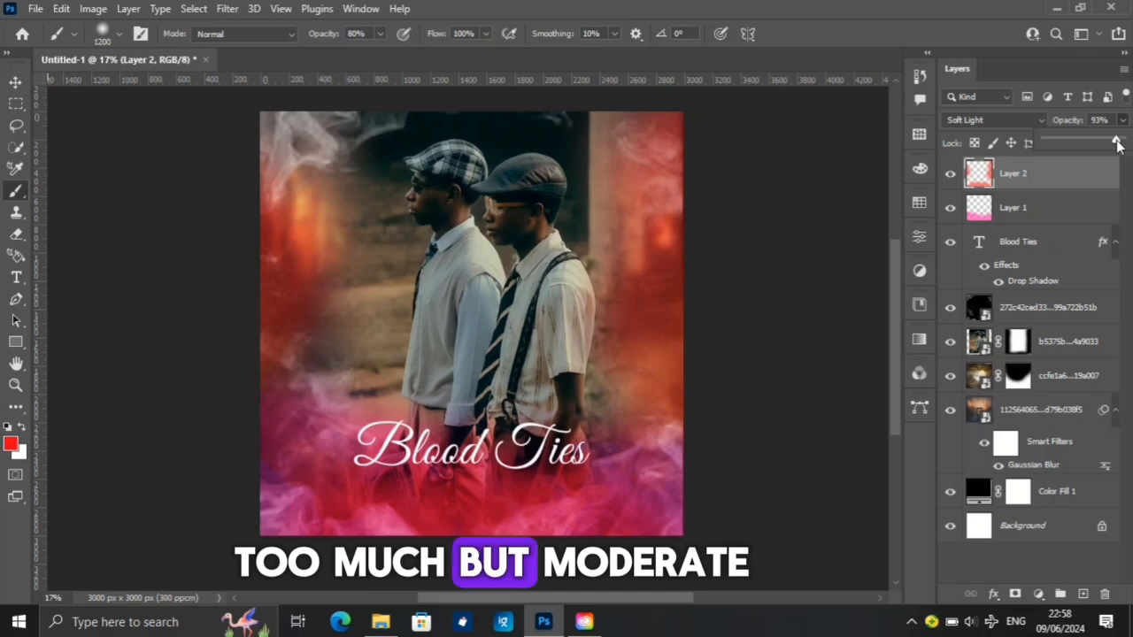
drag(1117, 144, 1115, 144)
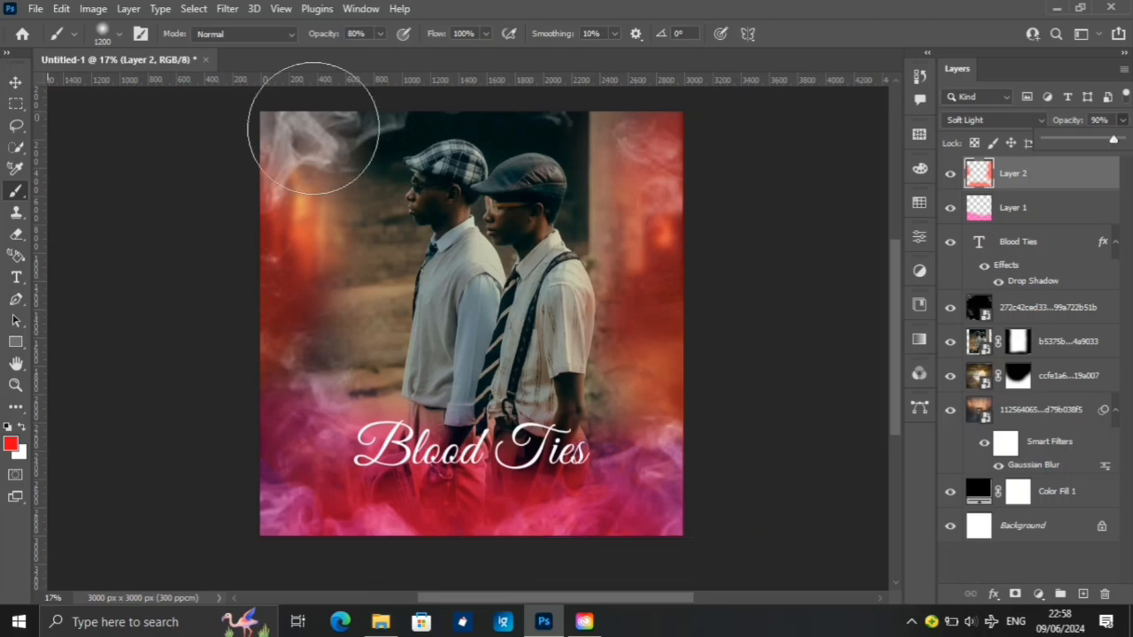
Enlarge the "Blood Ties" title to about 118% and centre it horizontally against the background
click(15, 82)
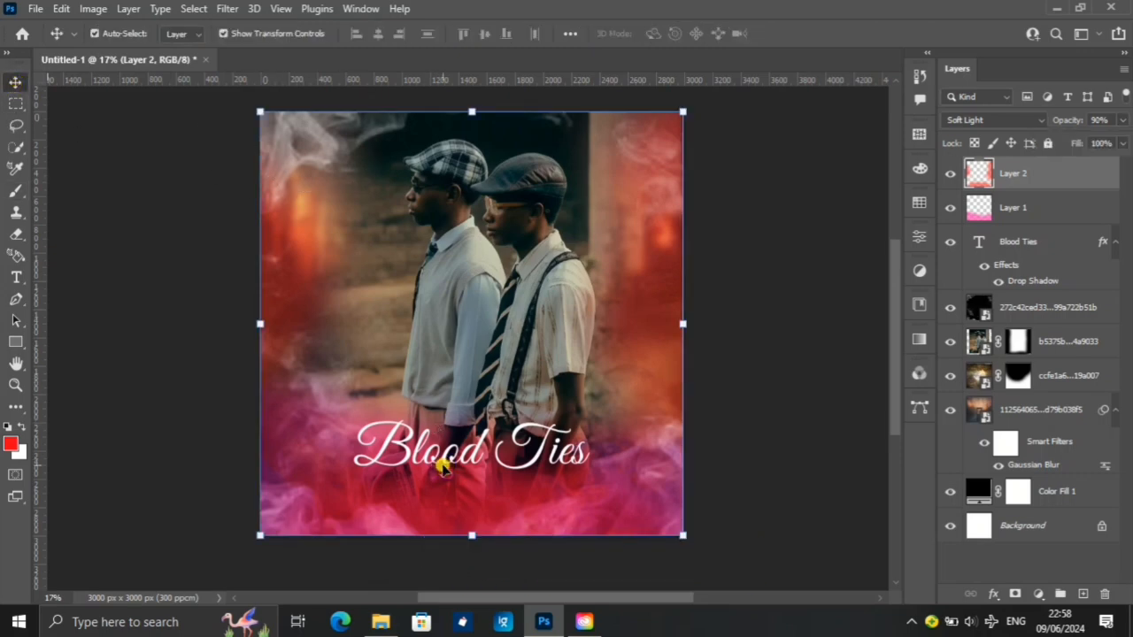
click(717, 424)
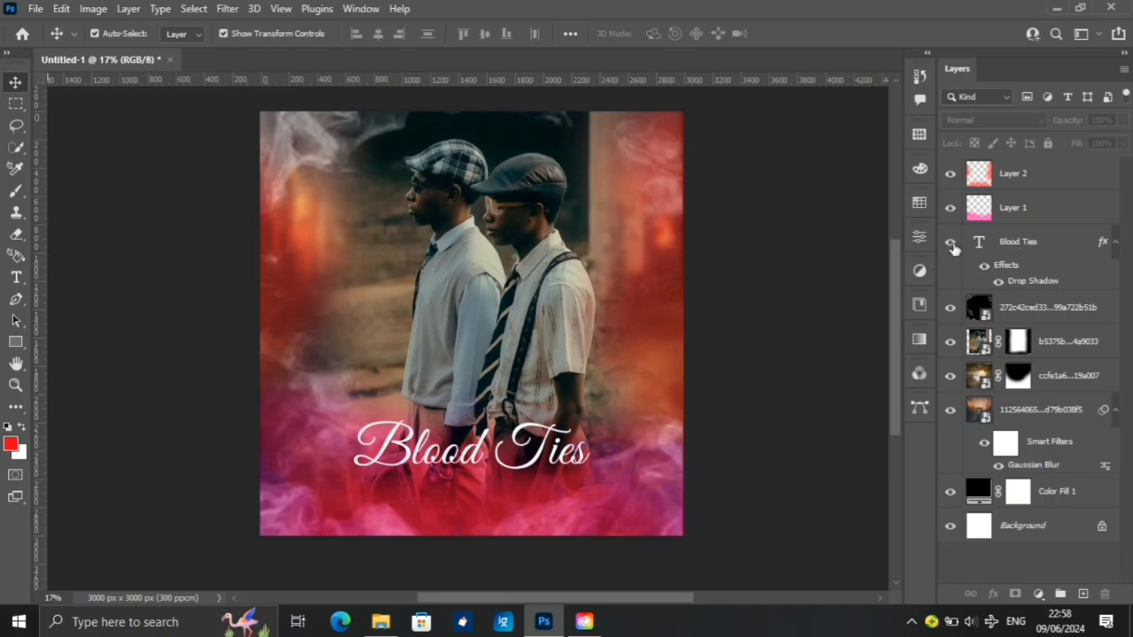
click(435, 459)
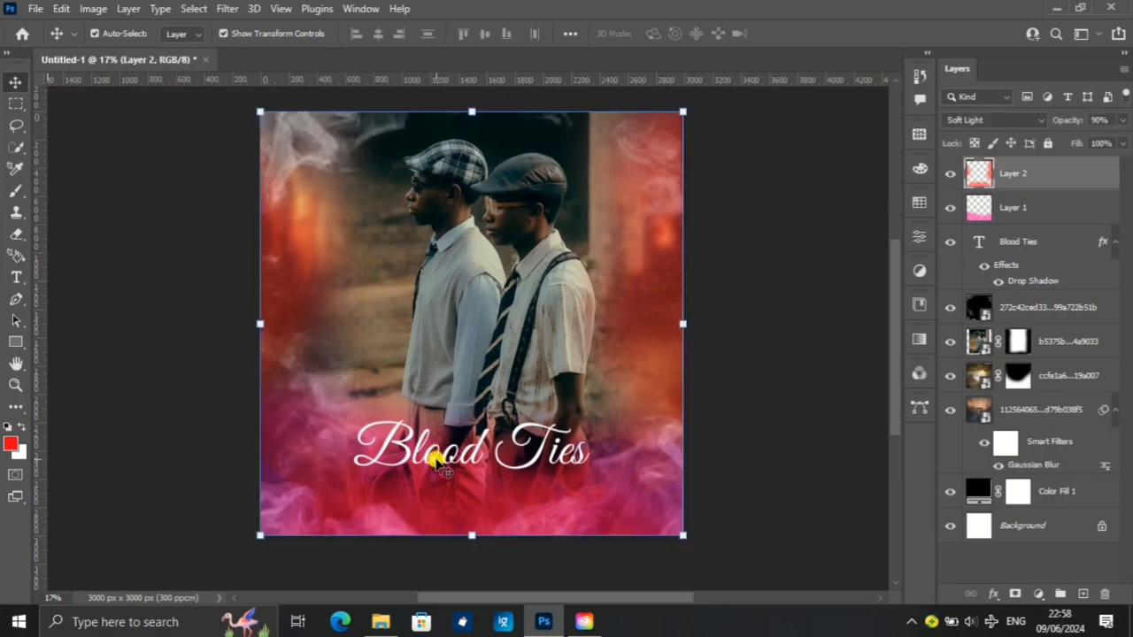
click(1010, 248)
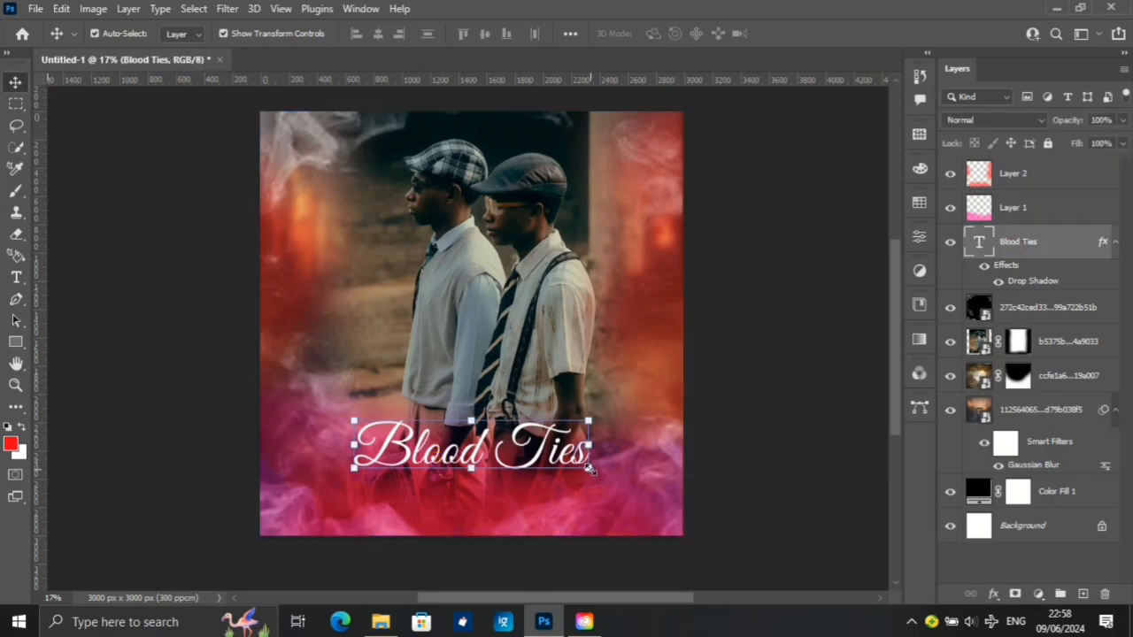
drag(590, 469, 613, 488)
drag(354, 490, 336, 498)
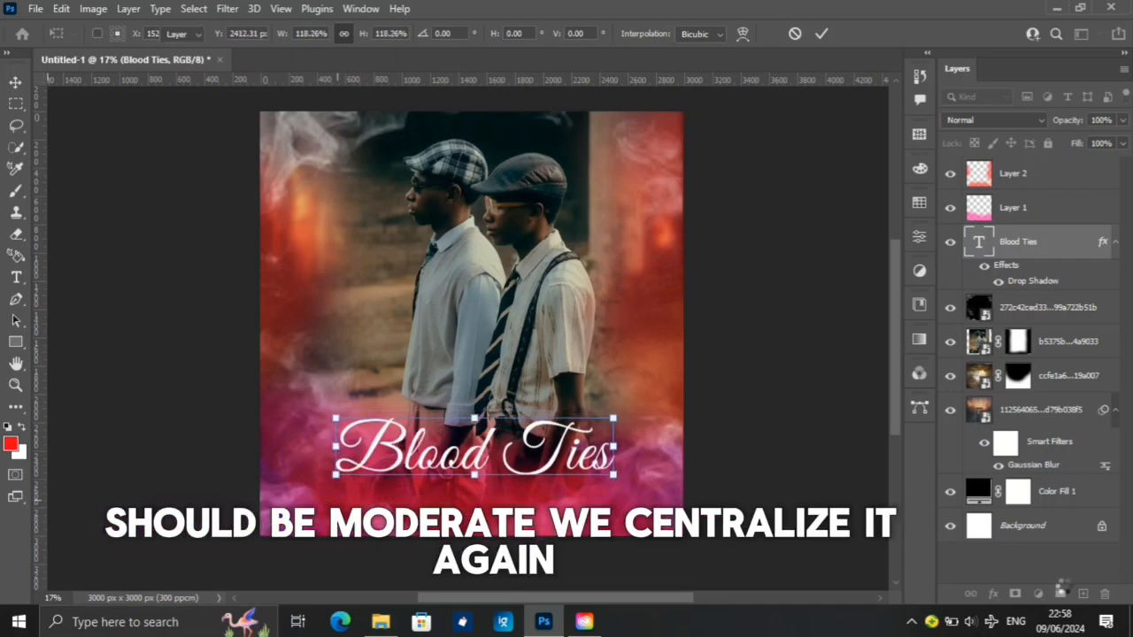
key(Return)
ctrl+click(1020, 525)
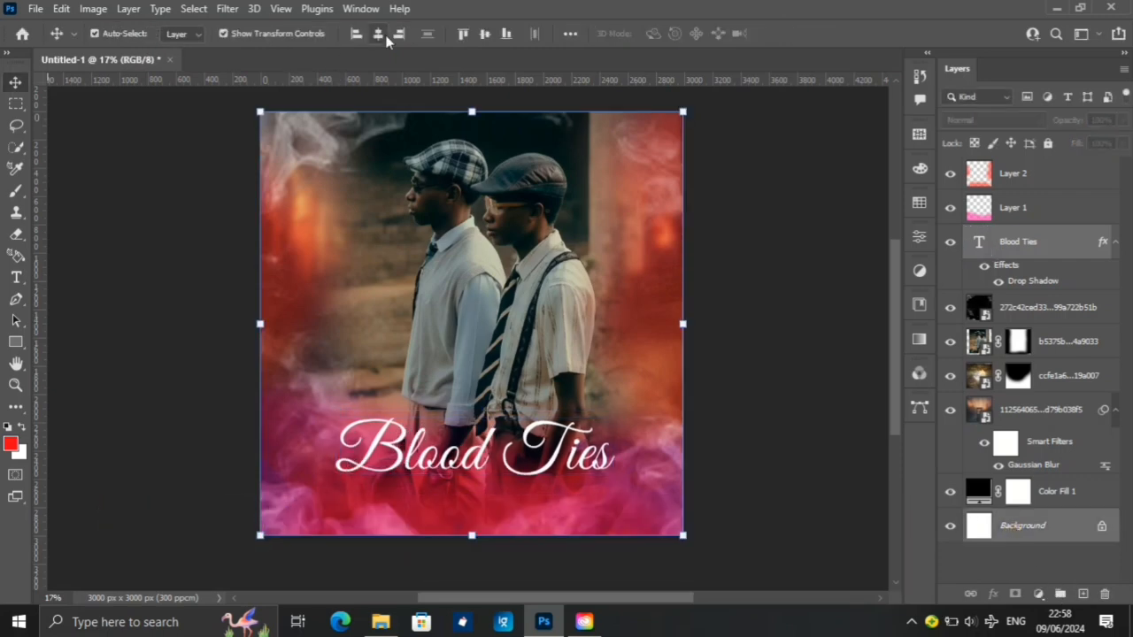
click(748, 403)
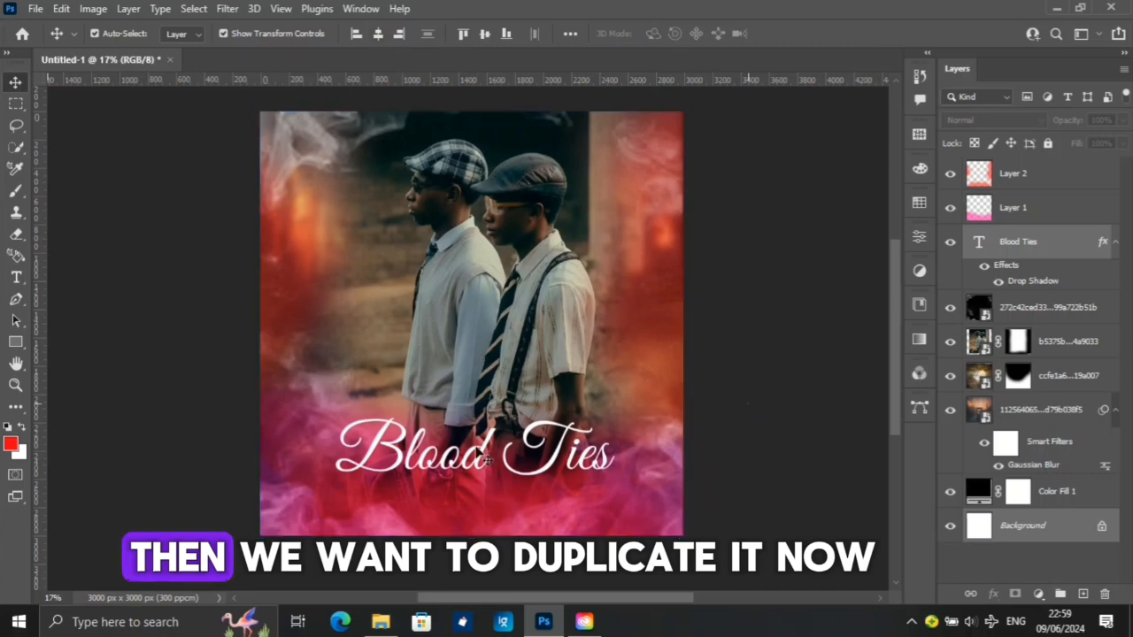
Duplicate the "Blood Ties" title above all other layers and place the copy near the cover's upper edge
click(1026, 242)
key(ctrl+j)
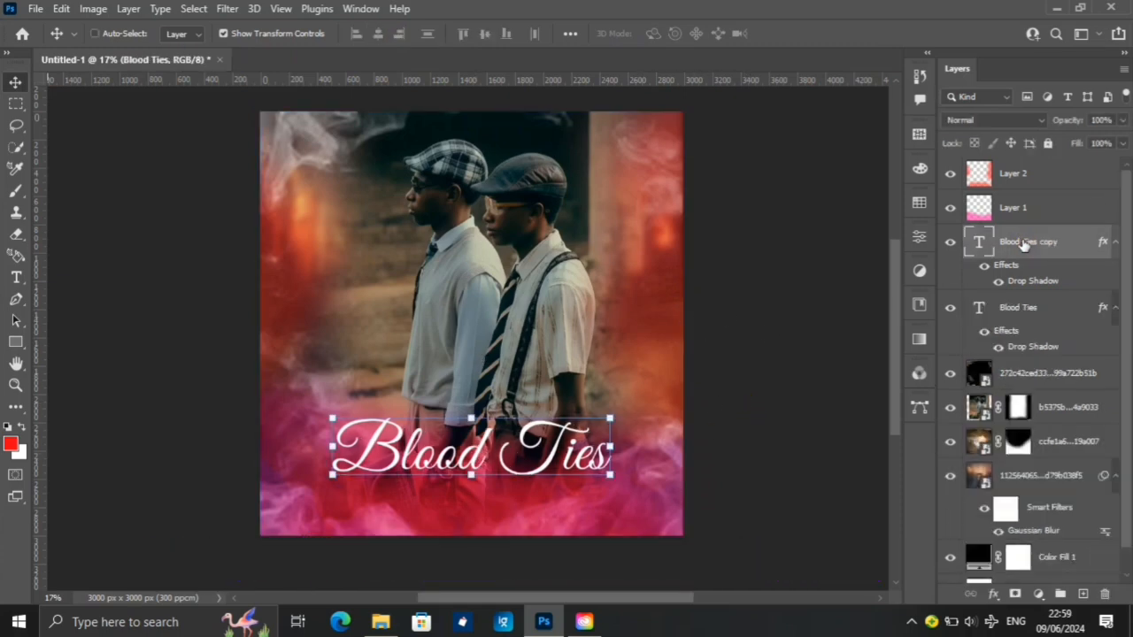
drag(1022, 243, 979, 164)
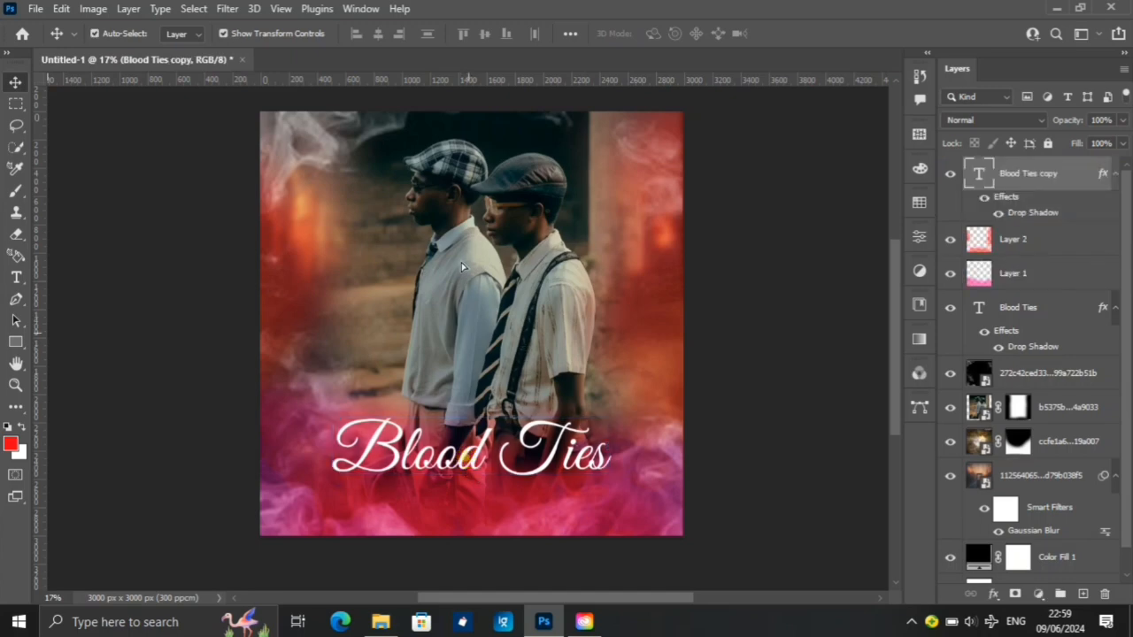
drag(470, 447, 476, 153)
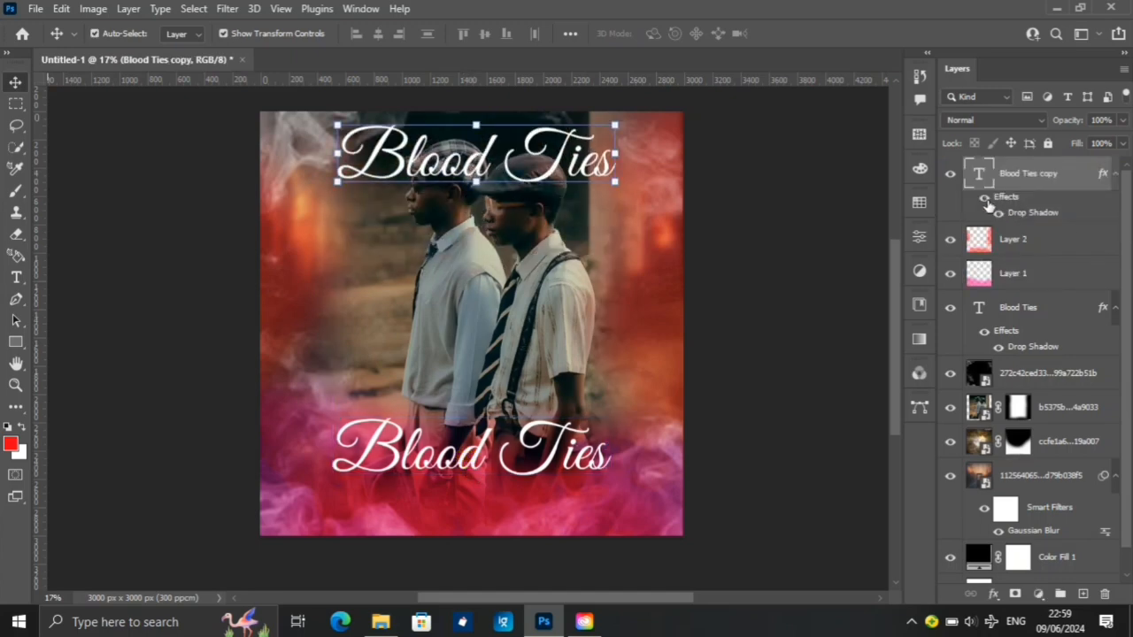
Hide the layer effects on the copied "Blood Ties" title and replace its text with "PRODUCED BY"
click(985, 199)
double_click(464, 162)
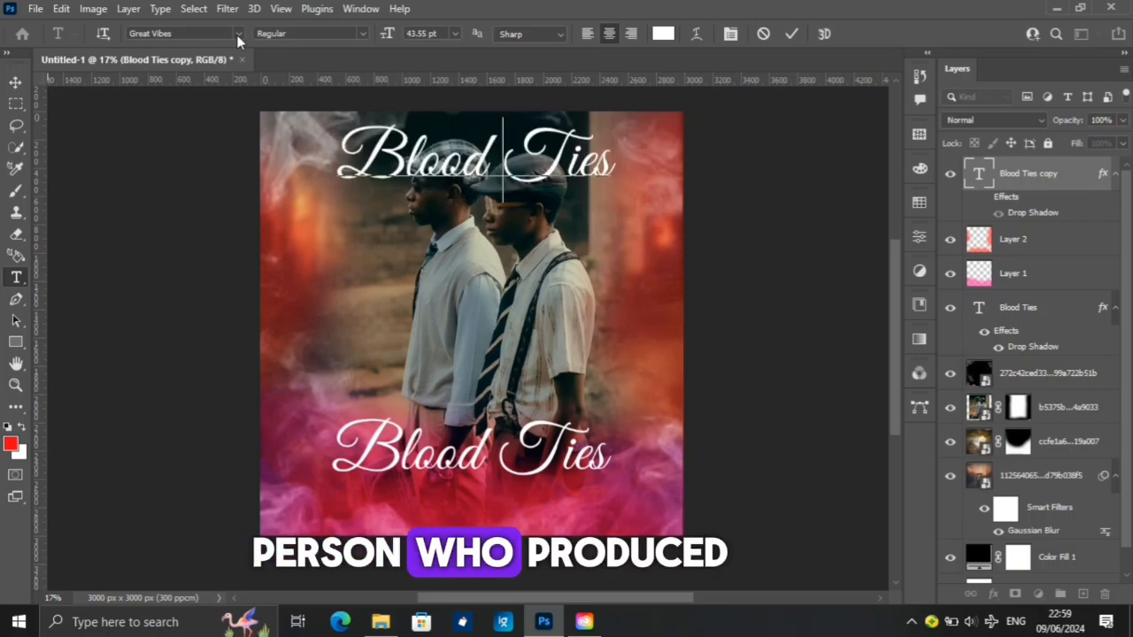
text(P)
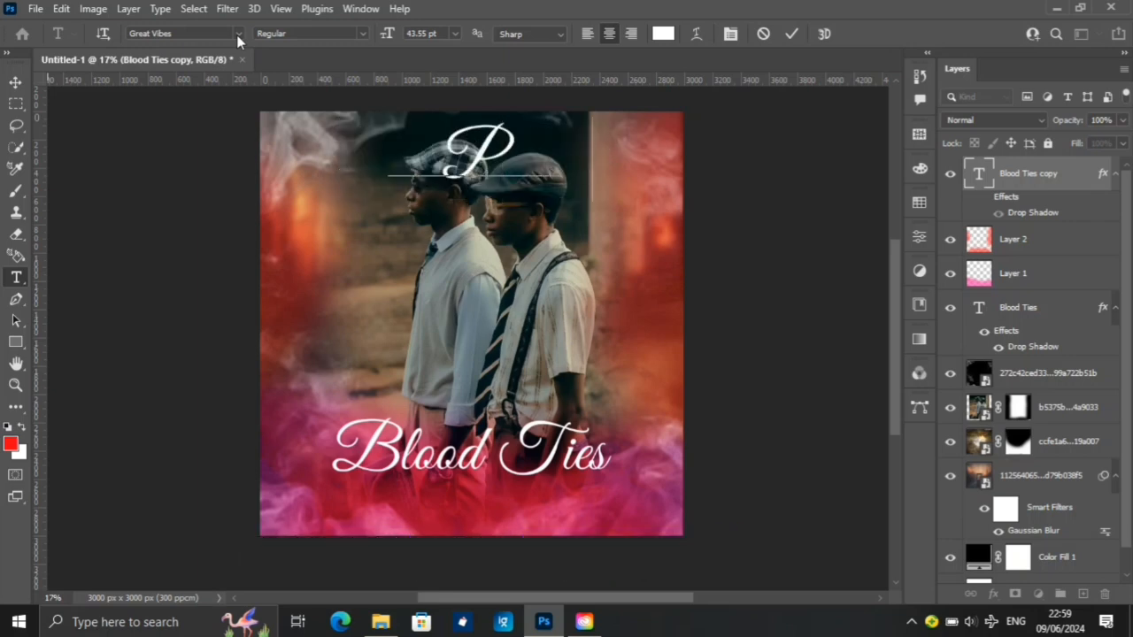
text(RODUCED BY)
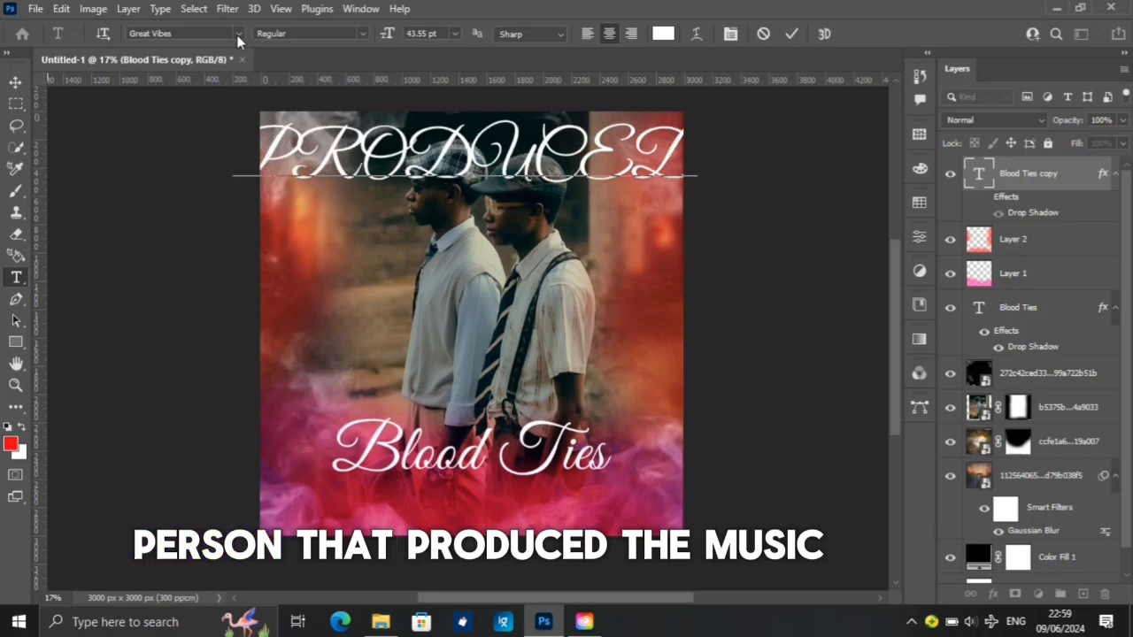
Set the "PRODUCED BY" text in 28 pt Montserrat Medium and scale it down to about half its size
key(ctrl+a)
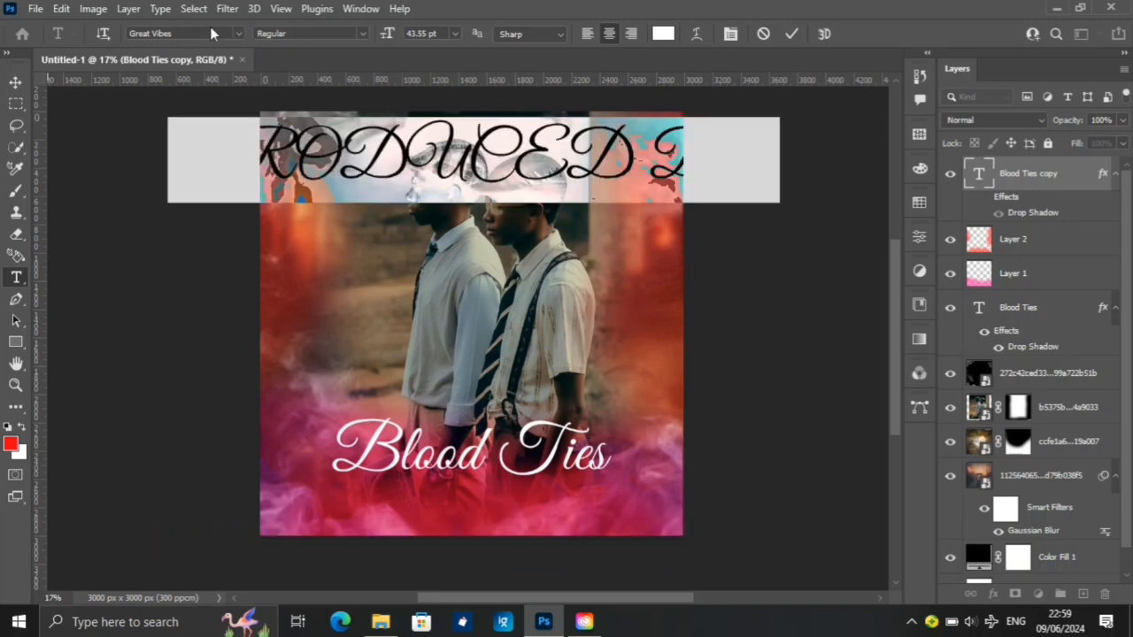
drag(387, 36, 370, 35)
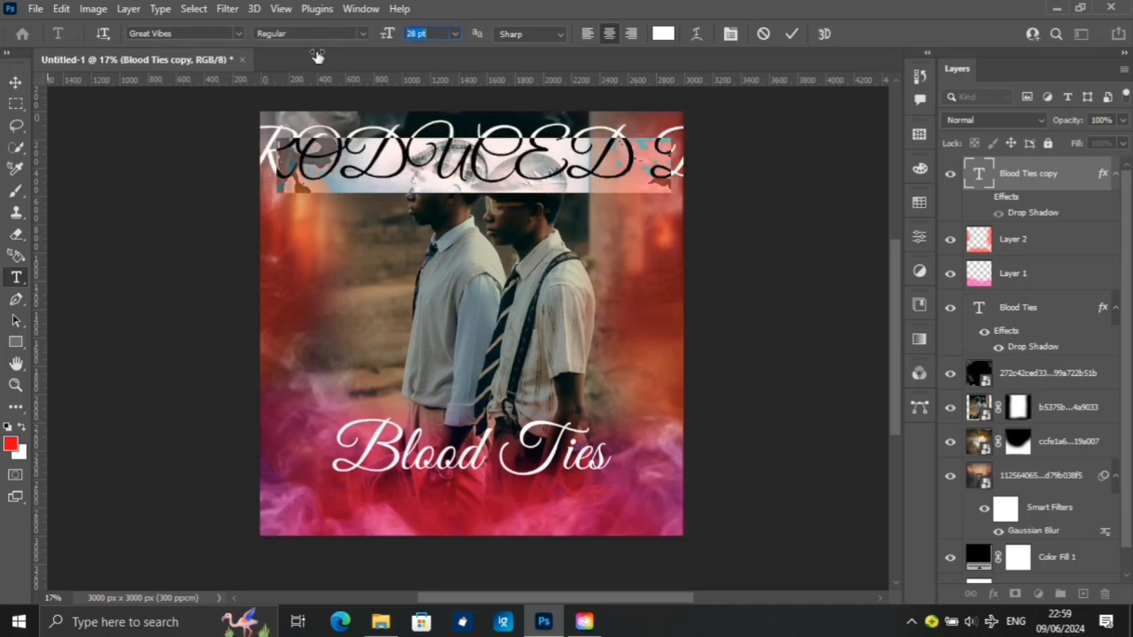
click(238, 32)
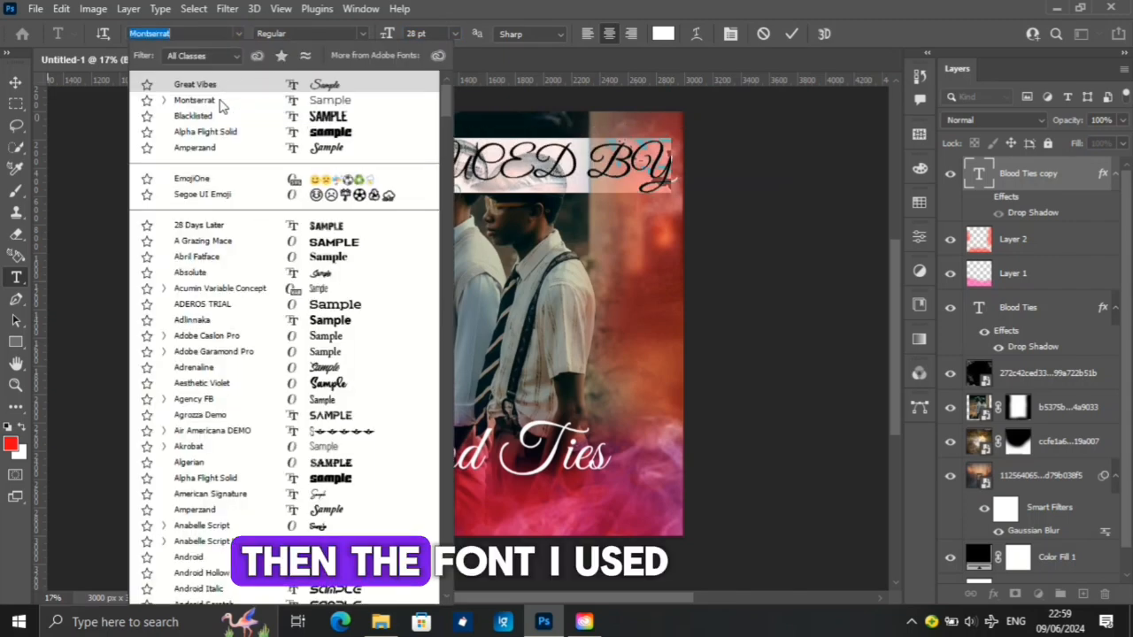
click(222, 105)
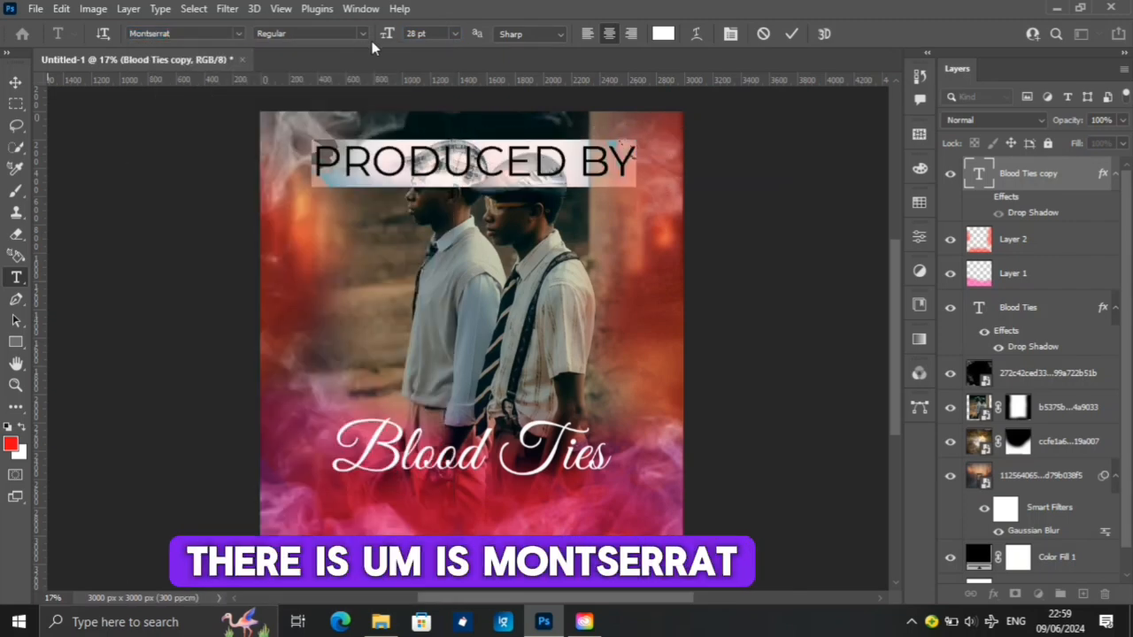
click(363, 34)
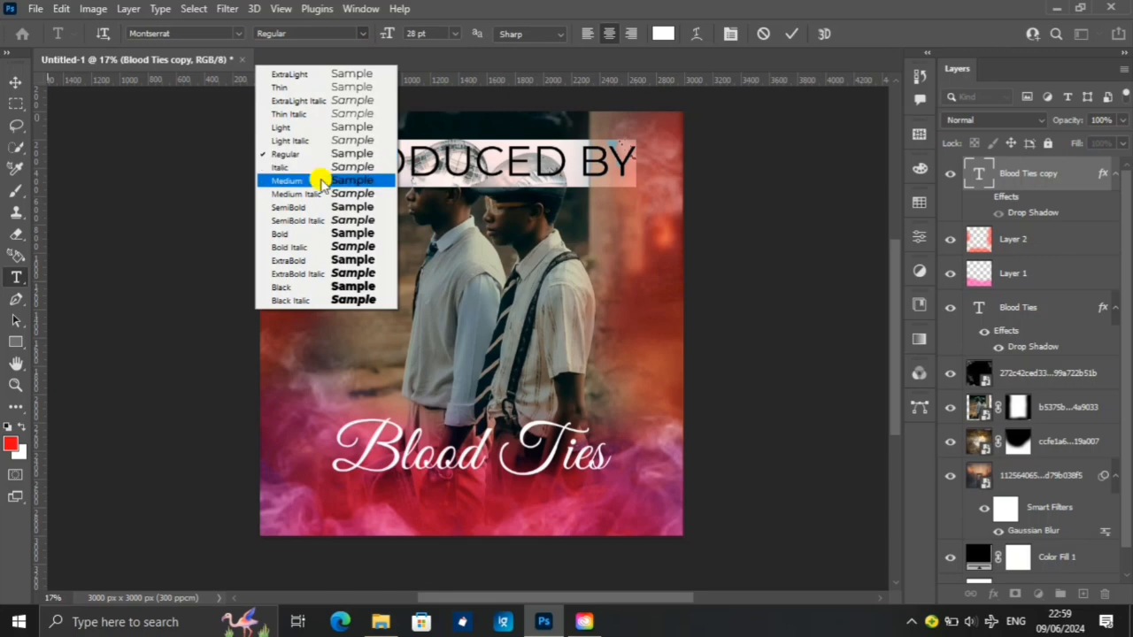
click(297, 179)
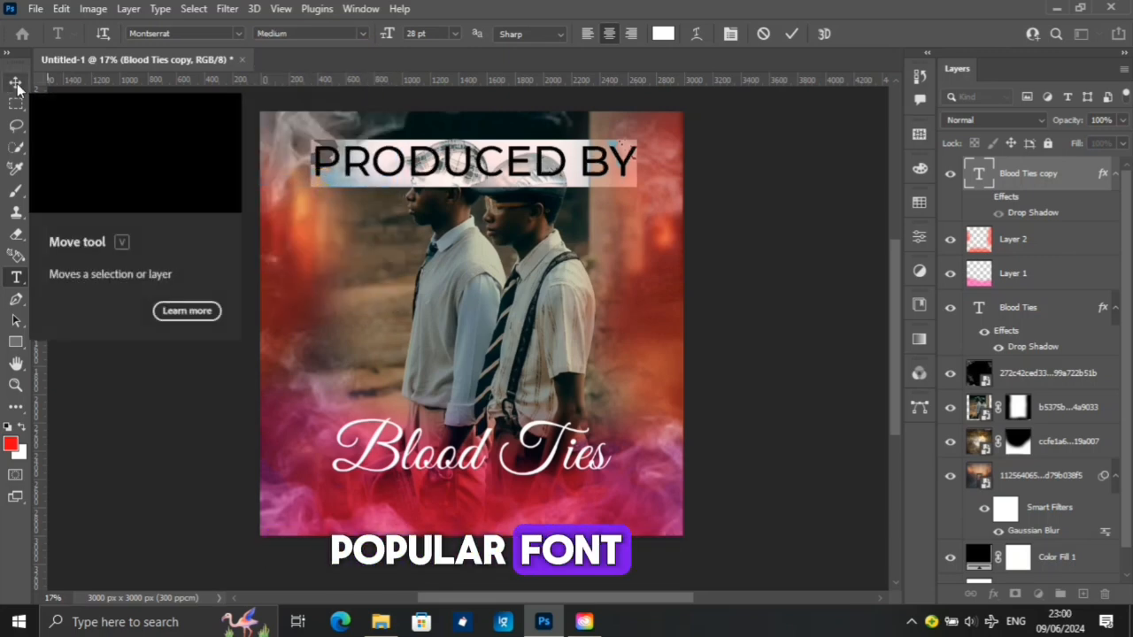
click(15, 82)
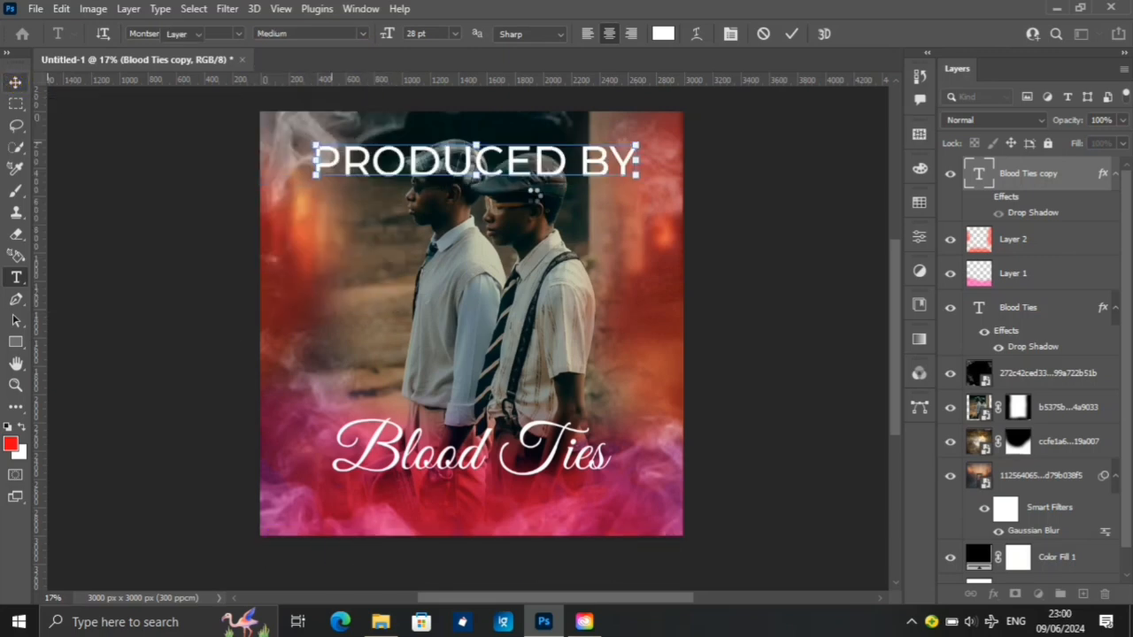
drag(316, 160, 470, 162)
Add the producer name "ENIX" in capitals after "PRODUCED BY" in the credit line
double_click(589, 159)
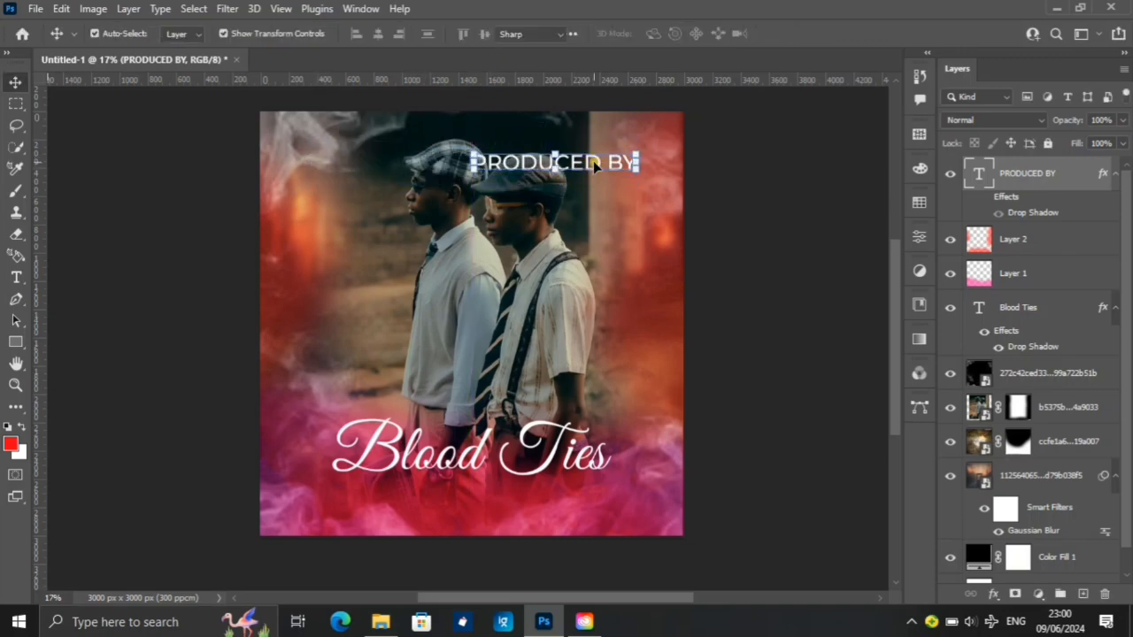
double_click(619, 166)
click(633, 166)
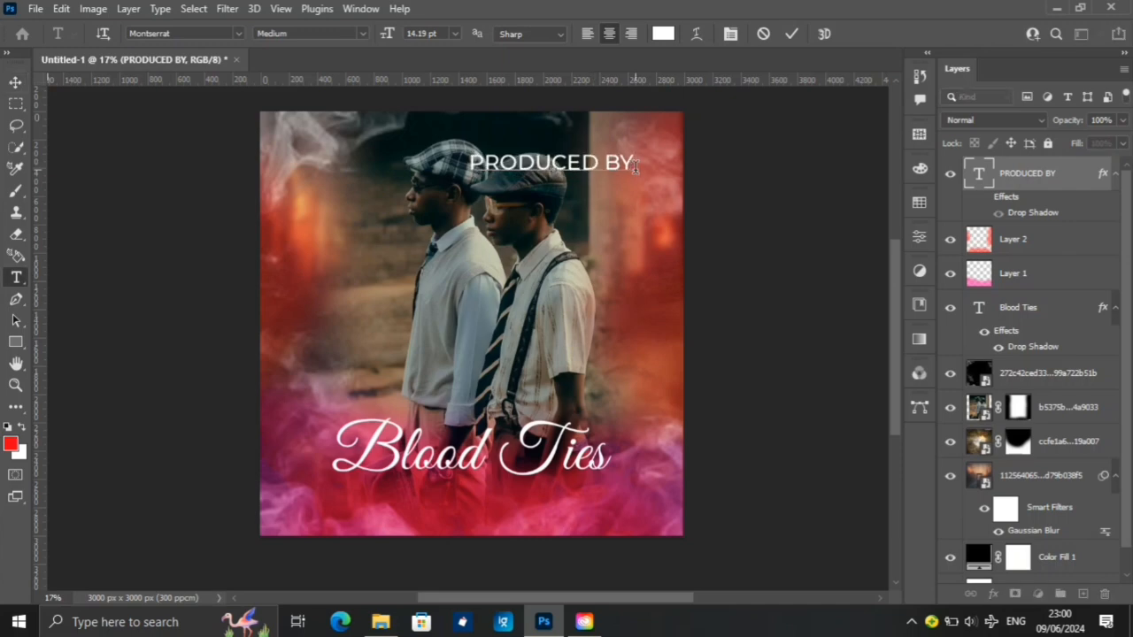
text(E)
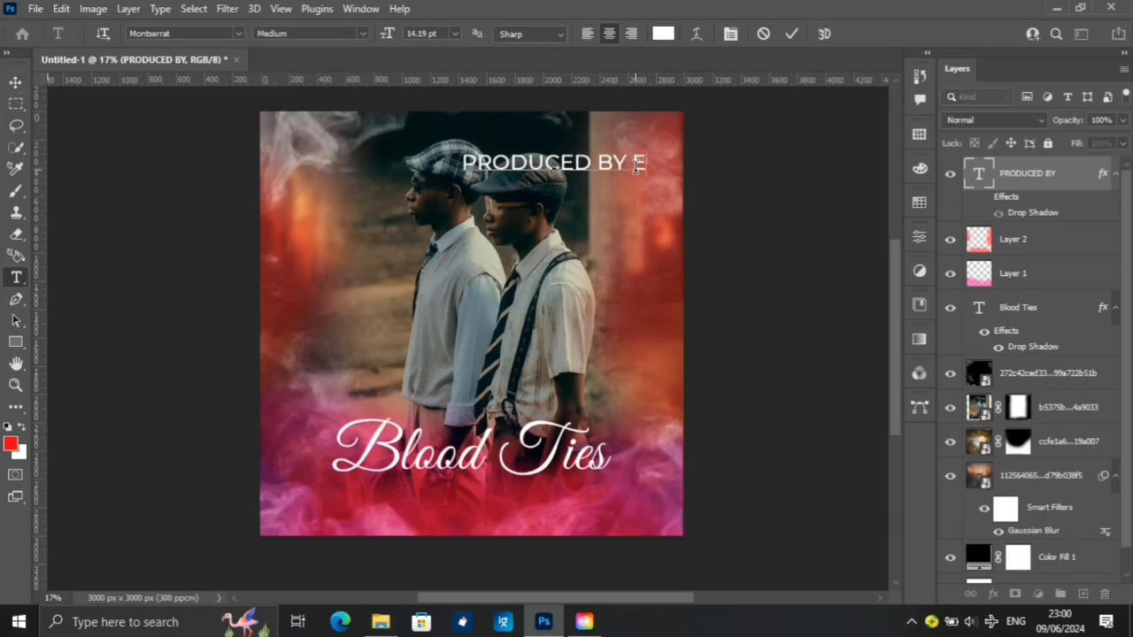
text(NIX)
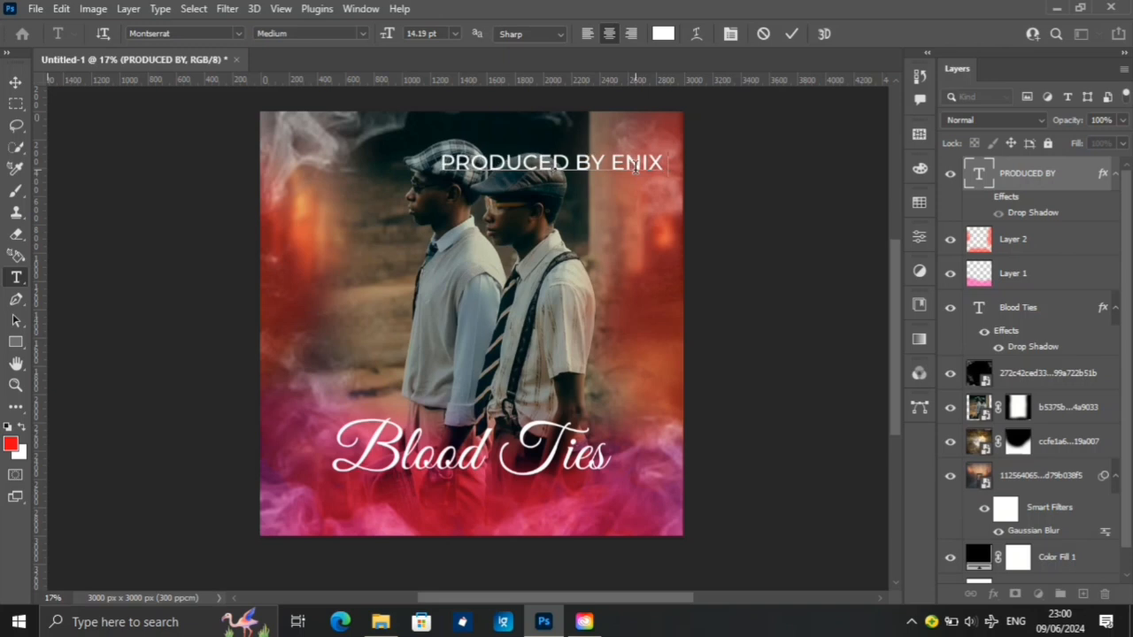
text( TUND)
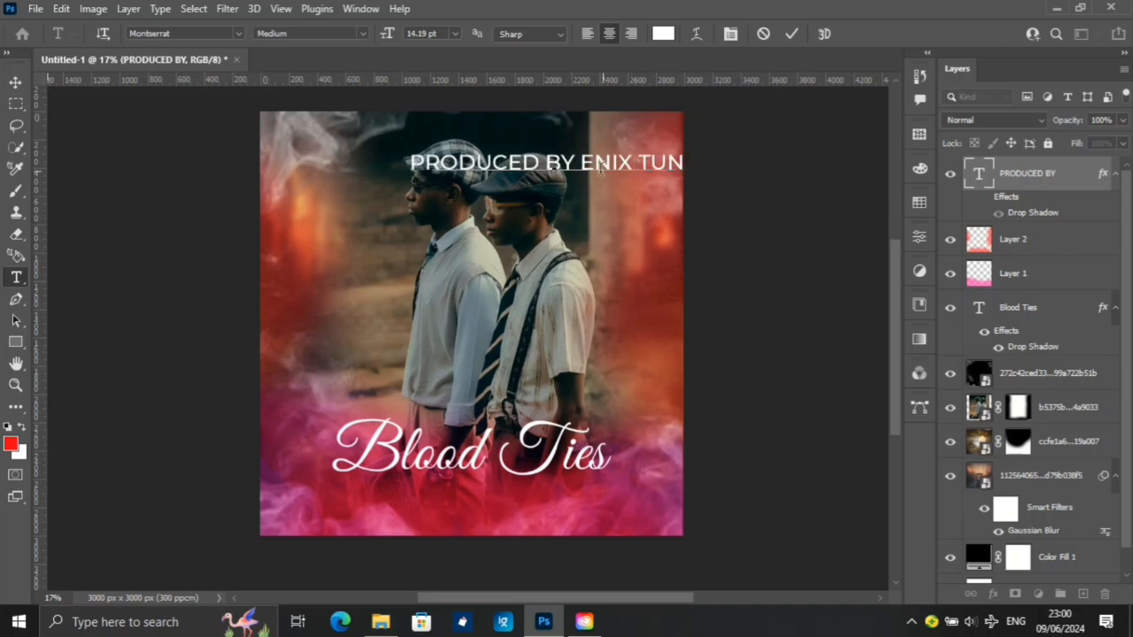
Rewrite the producer name after "PRODUCED BY" in mixed case as "Enix Studio"
key(BackSpace)
key(BackSpace)
key(BackSpace)
drag(622, 165, 672, 162)
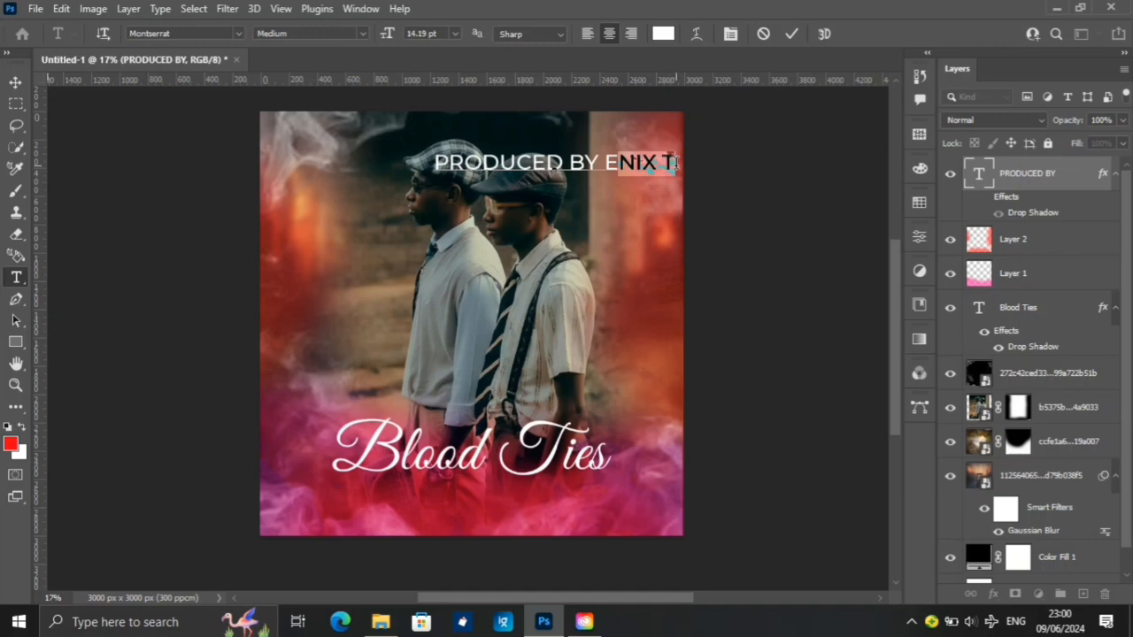
click(675, 163)
key(BackSpace)
key(BackSpace)
key(BackSpace)
key(BackSpace)
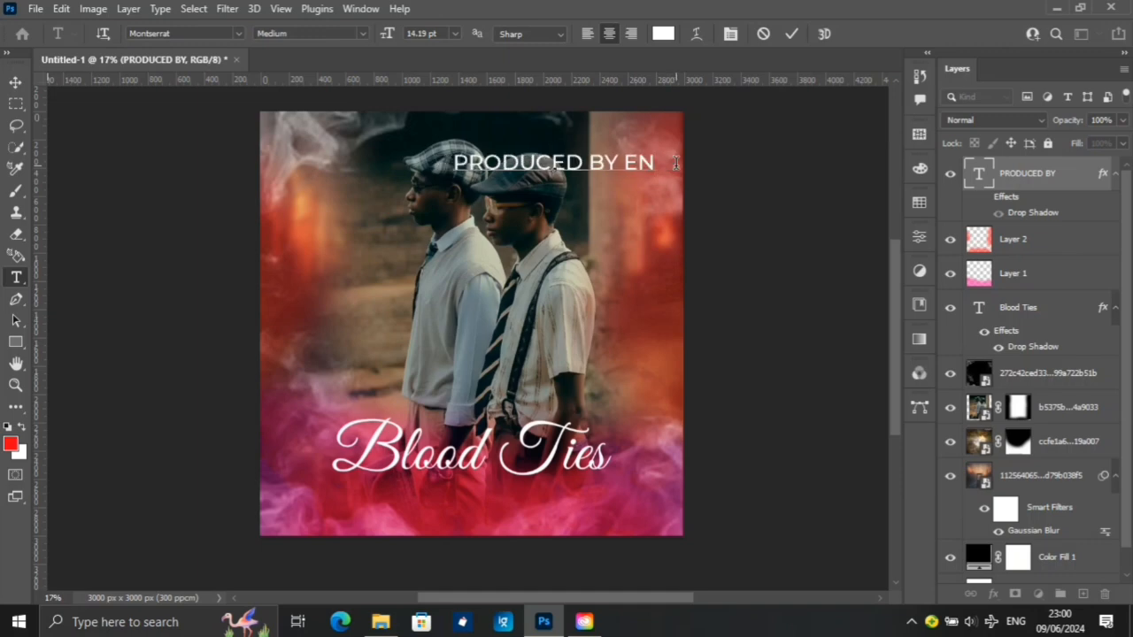
key(BackSpace)
text(nix)
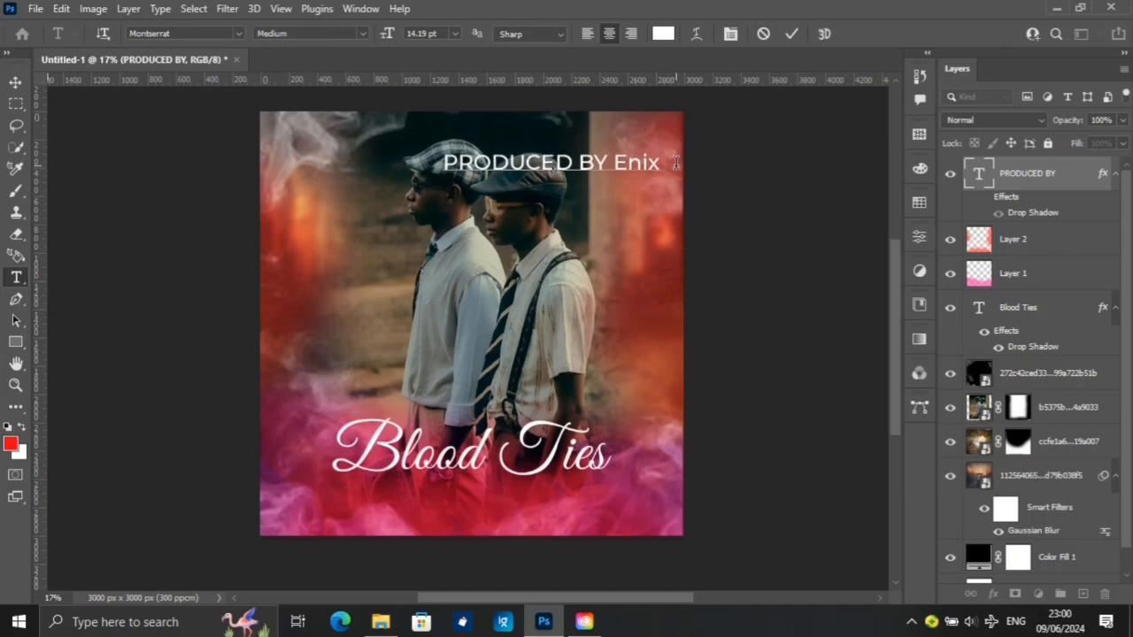
text( Studi)
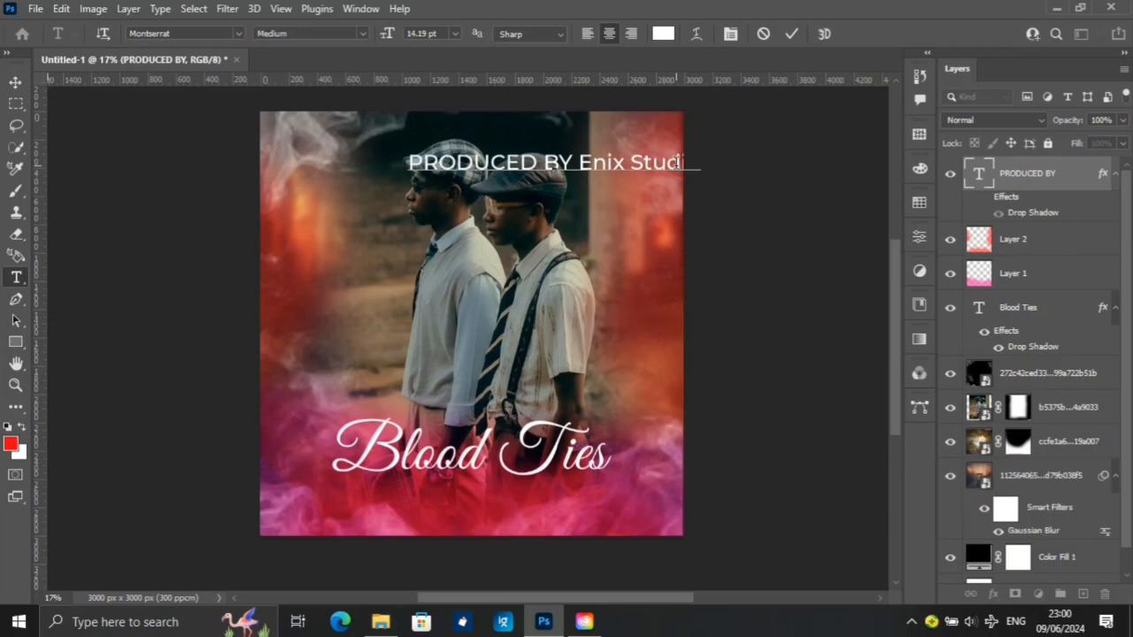
Set only the "Enix Studio" part of the credit to 11 pt Montserrat SemiBold
click(597, 166)
drag(573, 162, 693, 162)
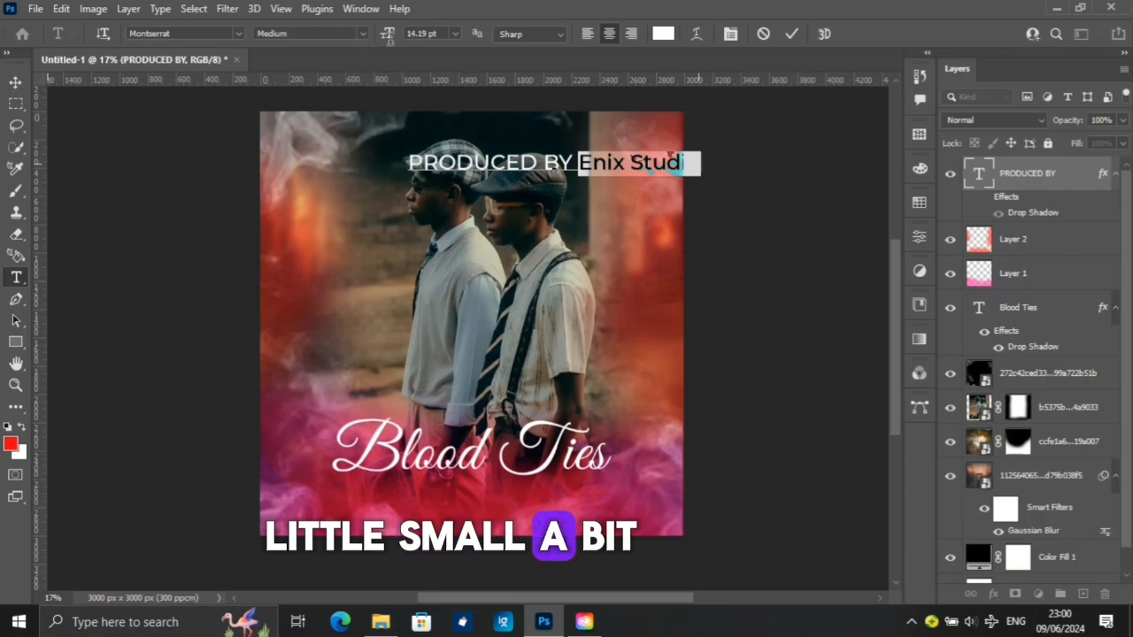
click(392, 33)
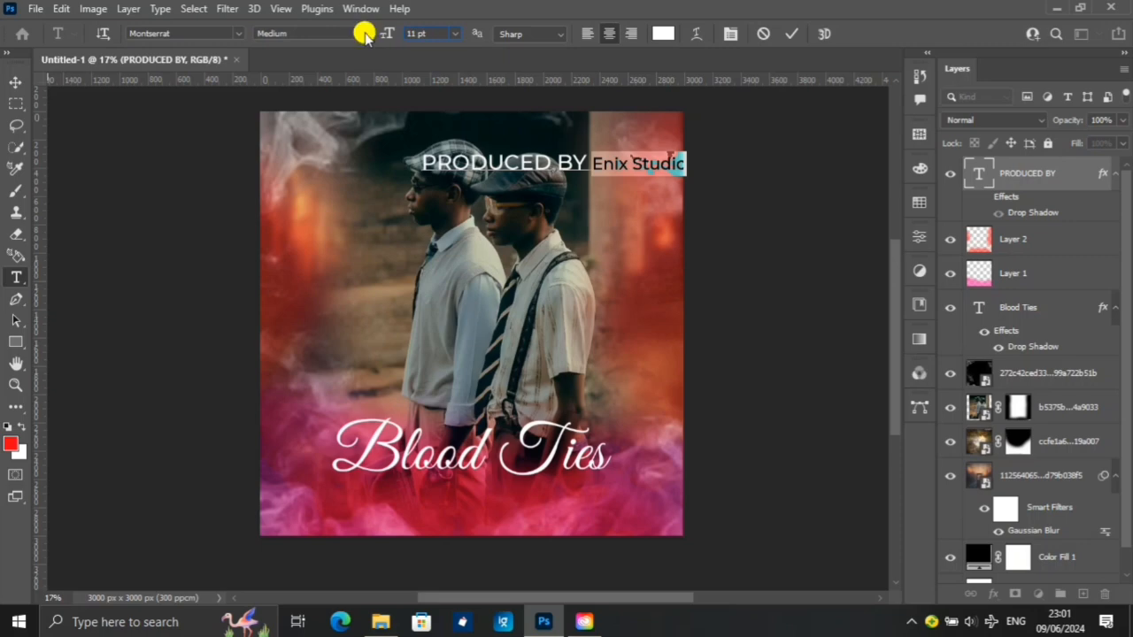
click(365, 34)
click(312, 227)
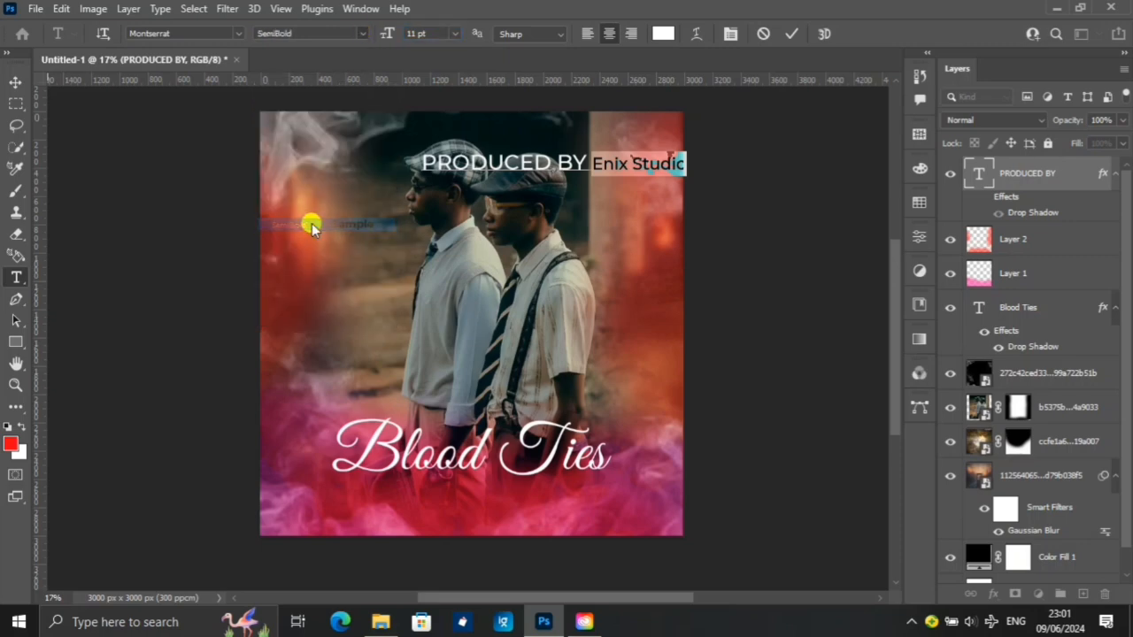
Commit the credit text and move it up near the cover's upper edge, above the men's heads
click(17, 82)
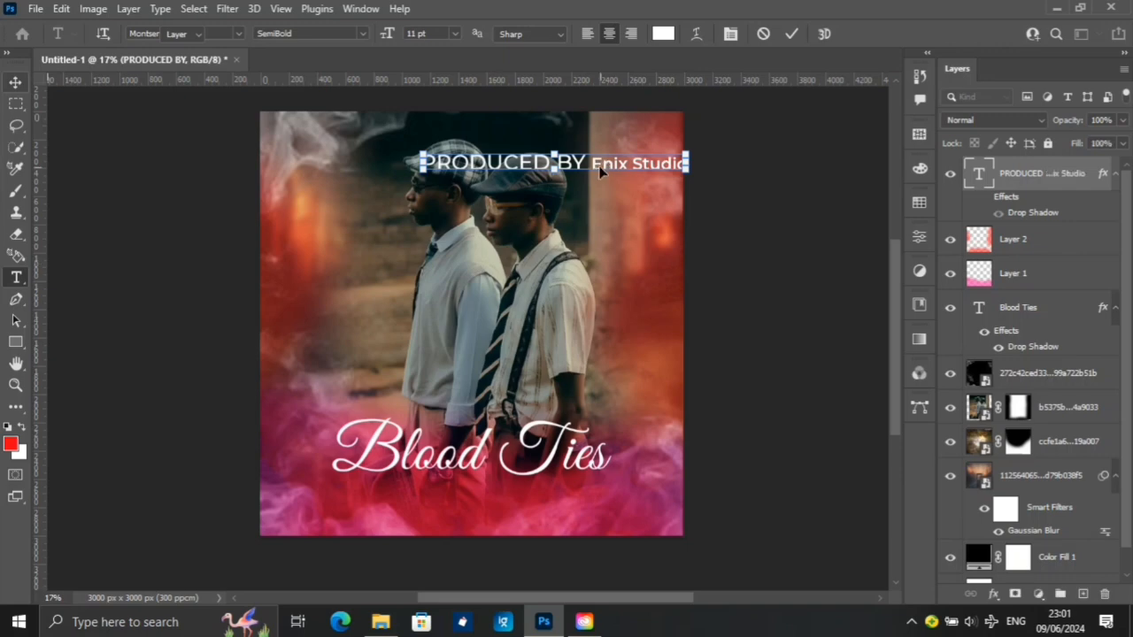
key(Escape)
drag(593, 162, 524, 132)
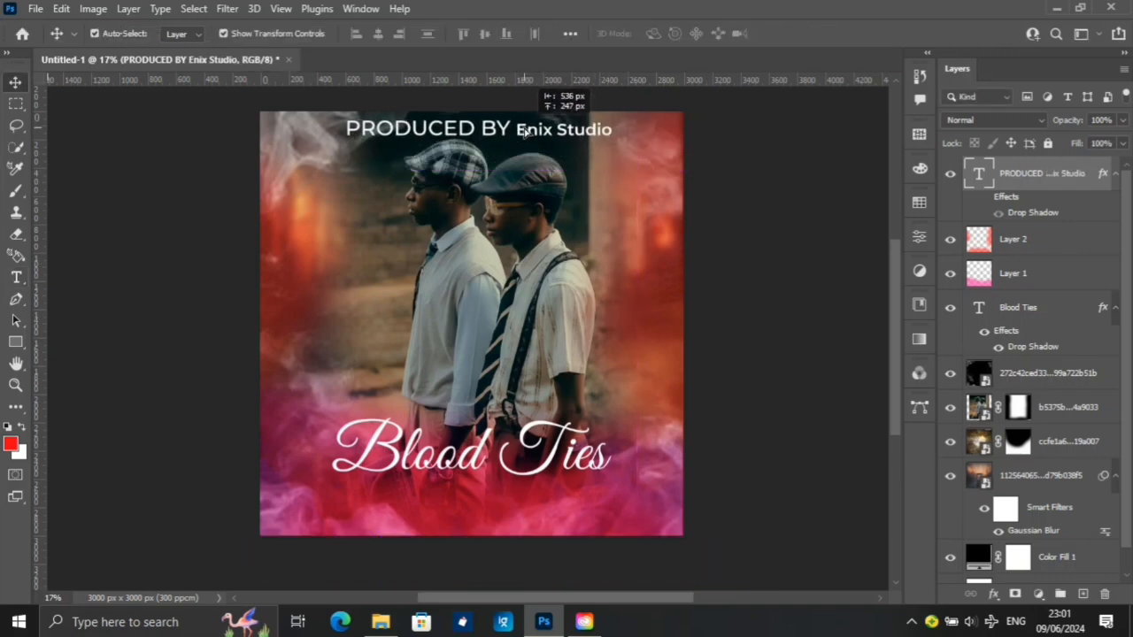
Set the producer credit's tracking to 200 and scale the line down to about 90%
click(917, 239)
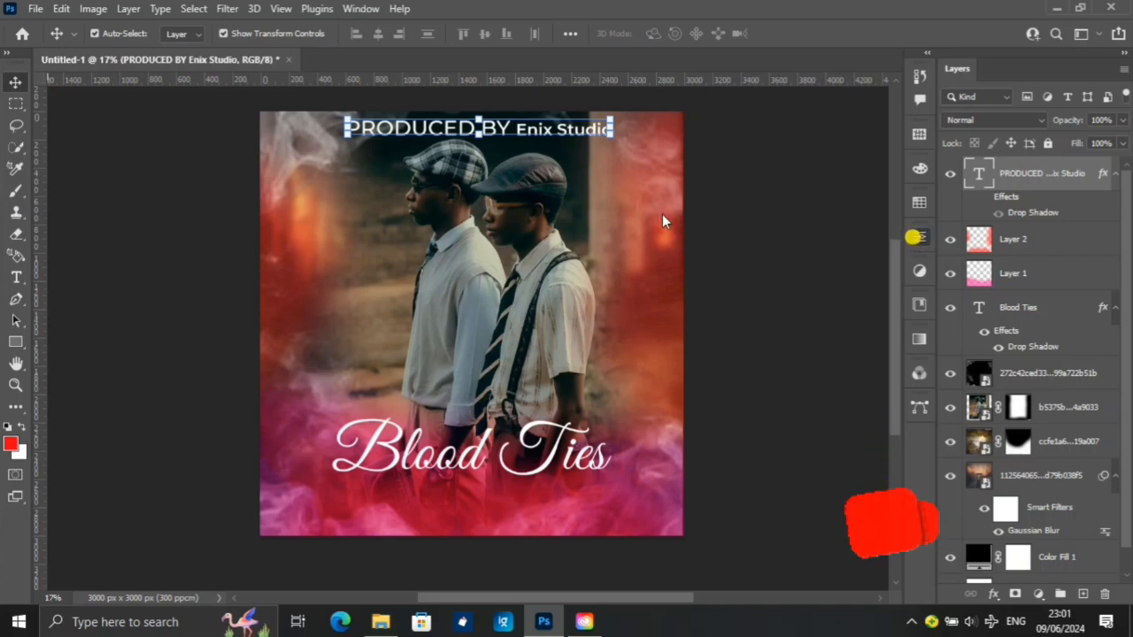
click(797, 396)
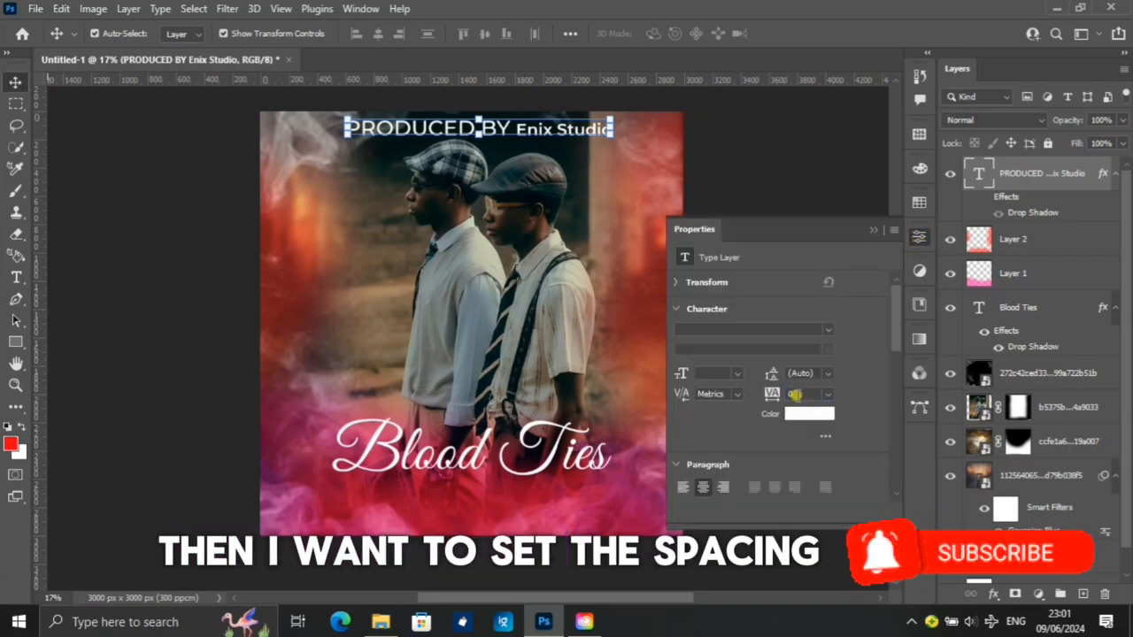
click(828, 396)
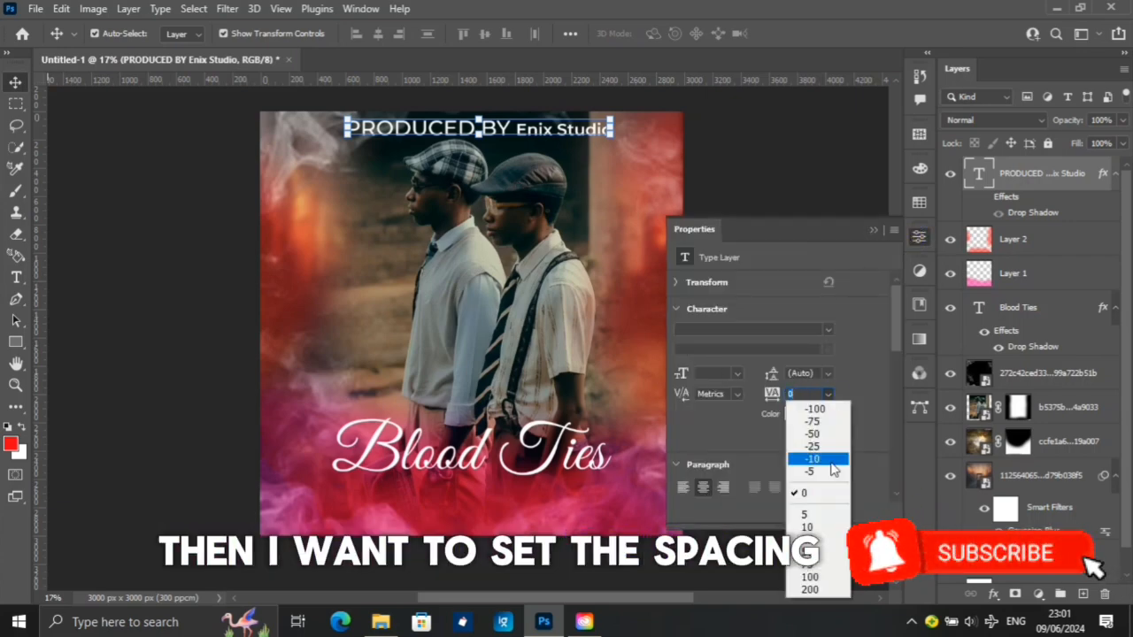
click(811, 590)
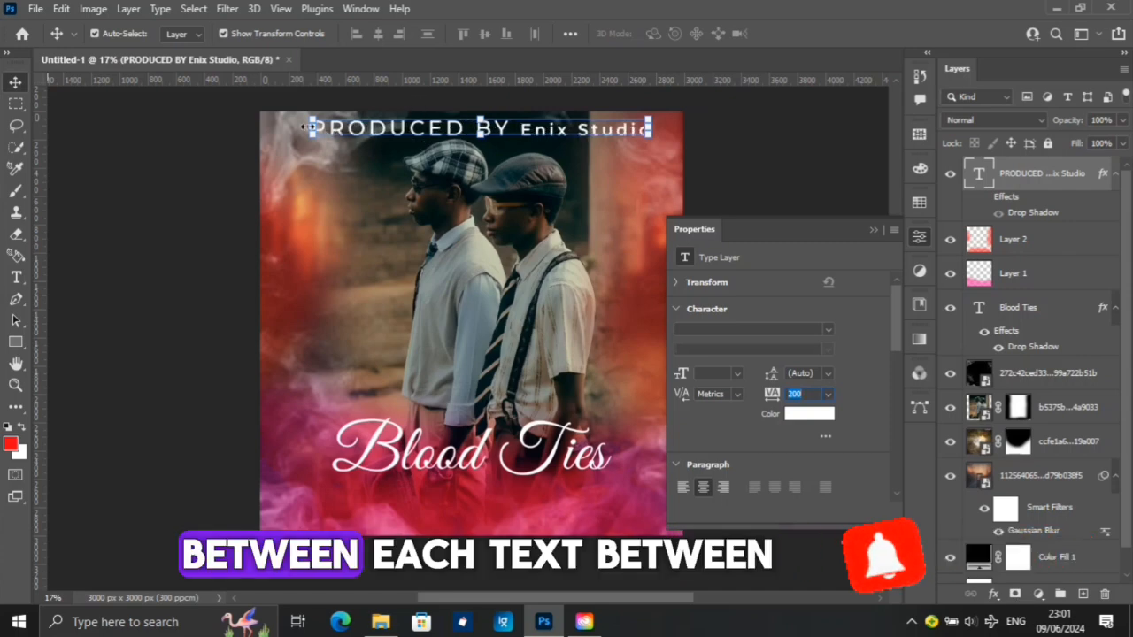
key(ctrl+t)
drag(312, 128, 341, 128)
key(Return)
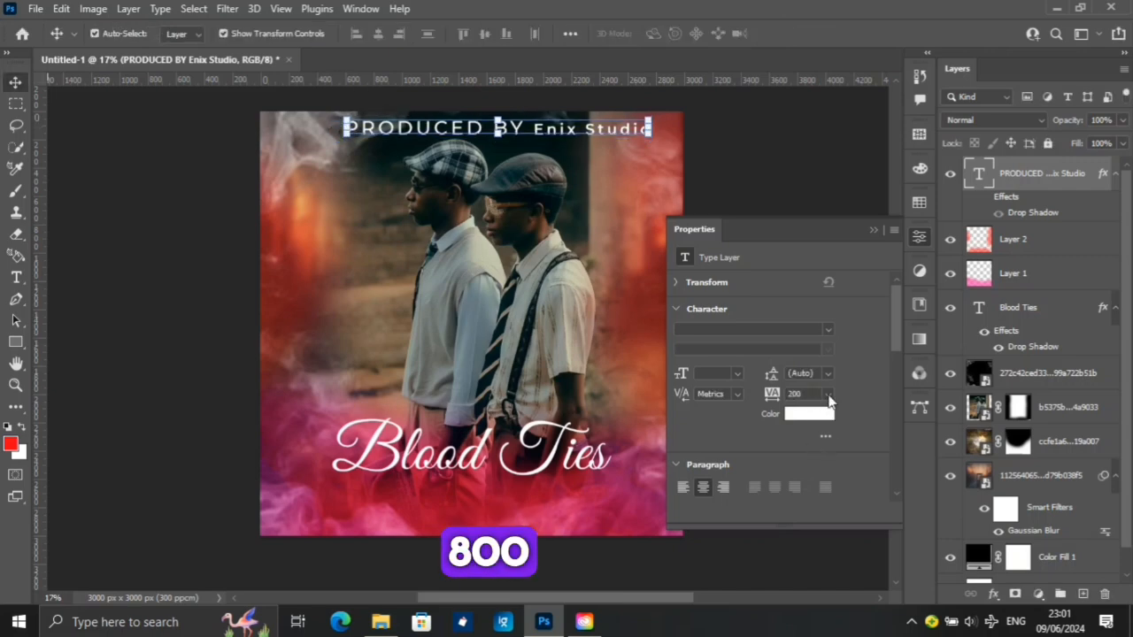
Set the producer credit's tracking to 150 and centre it horizontally against the Background layer
text(150)
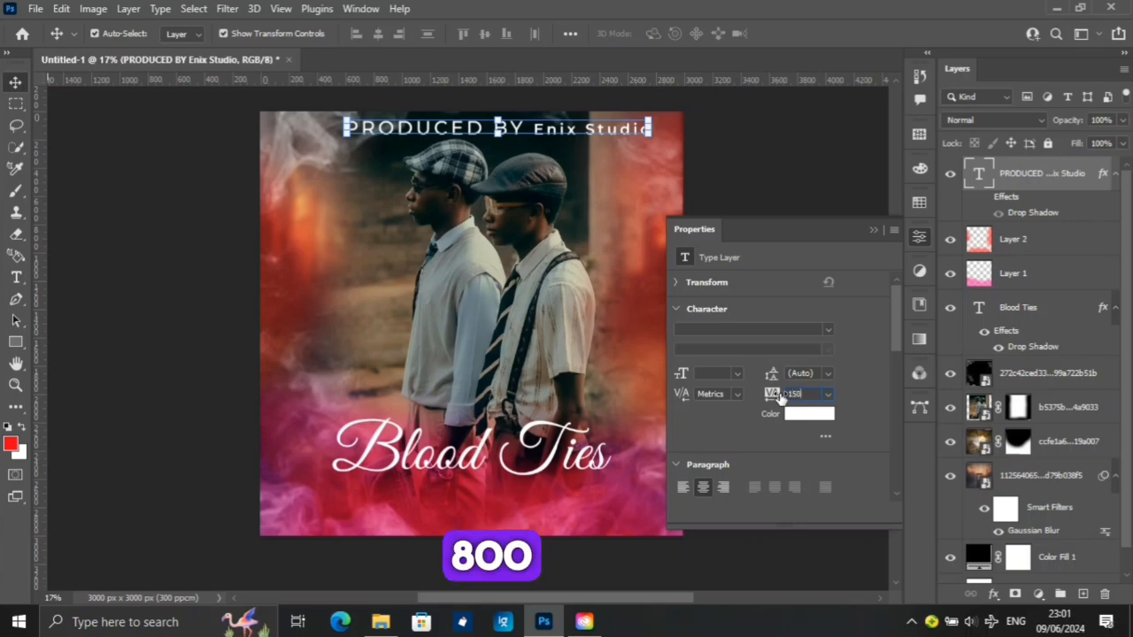
key(Return)
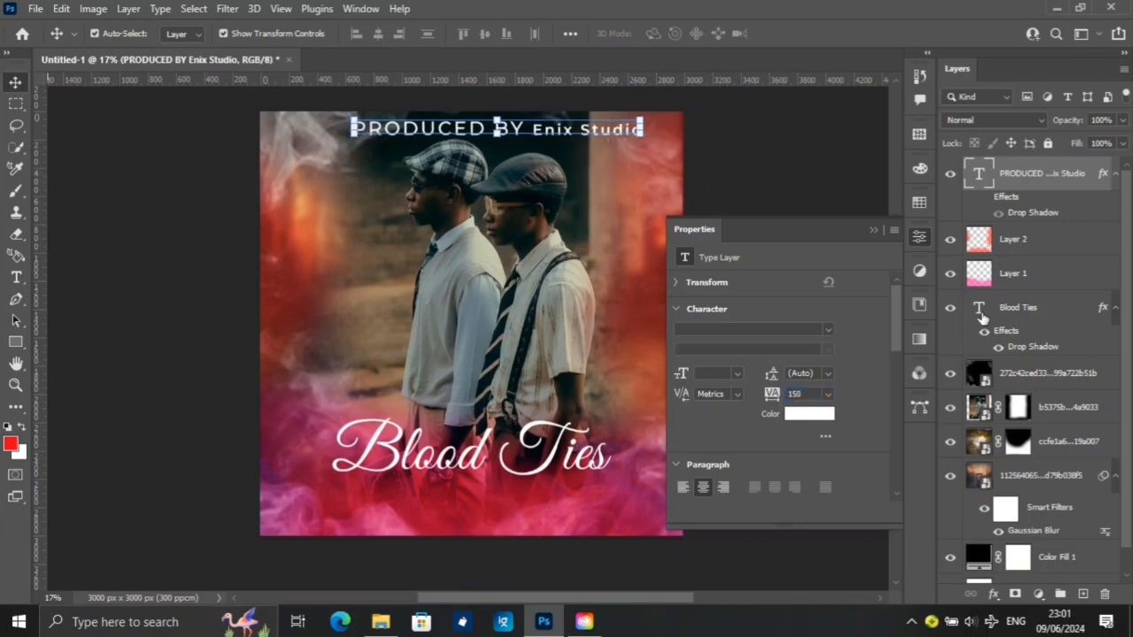
drag(1129, 318, 1129, 407)
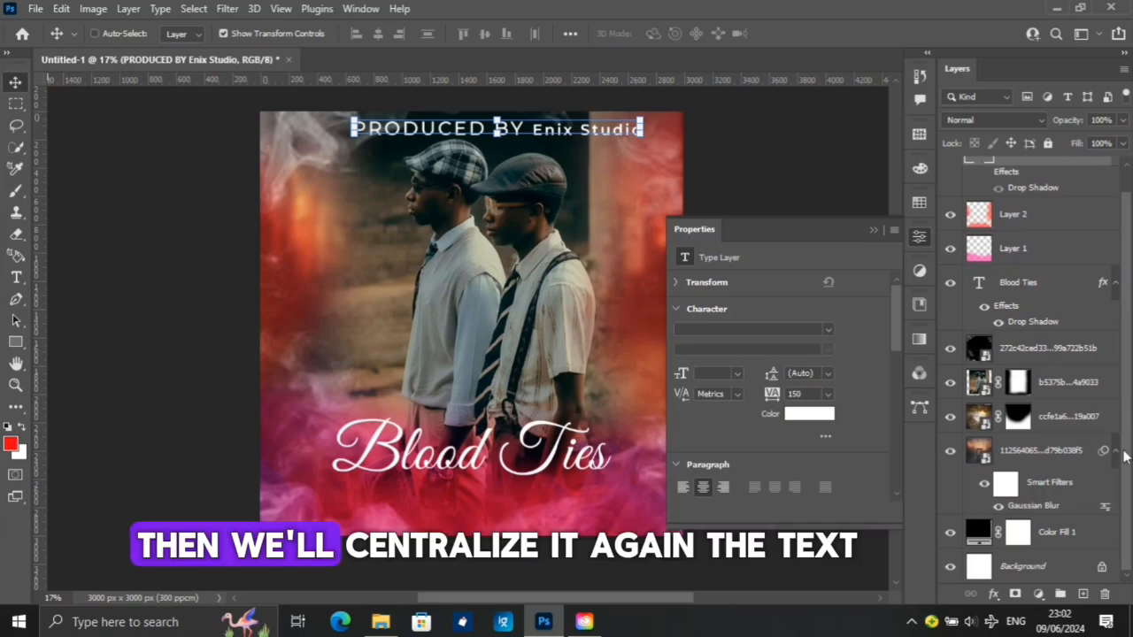
ctrl+click(1021, 568)
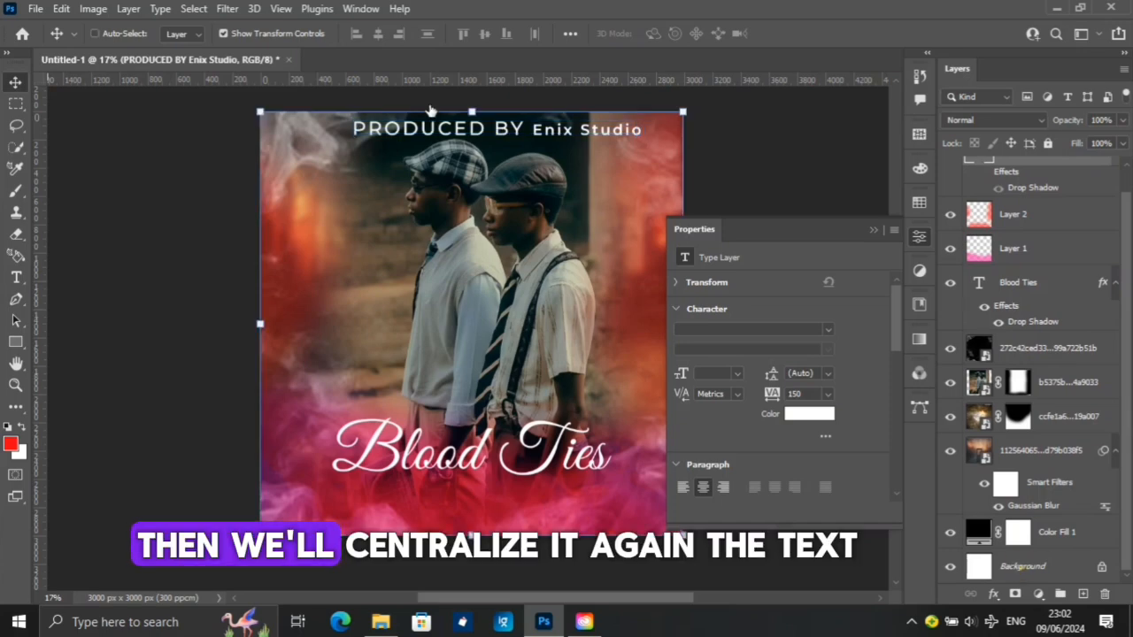
click(380, 36)
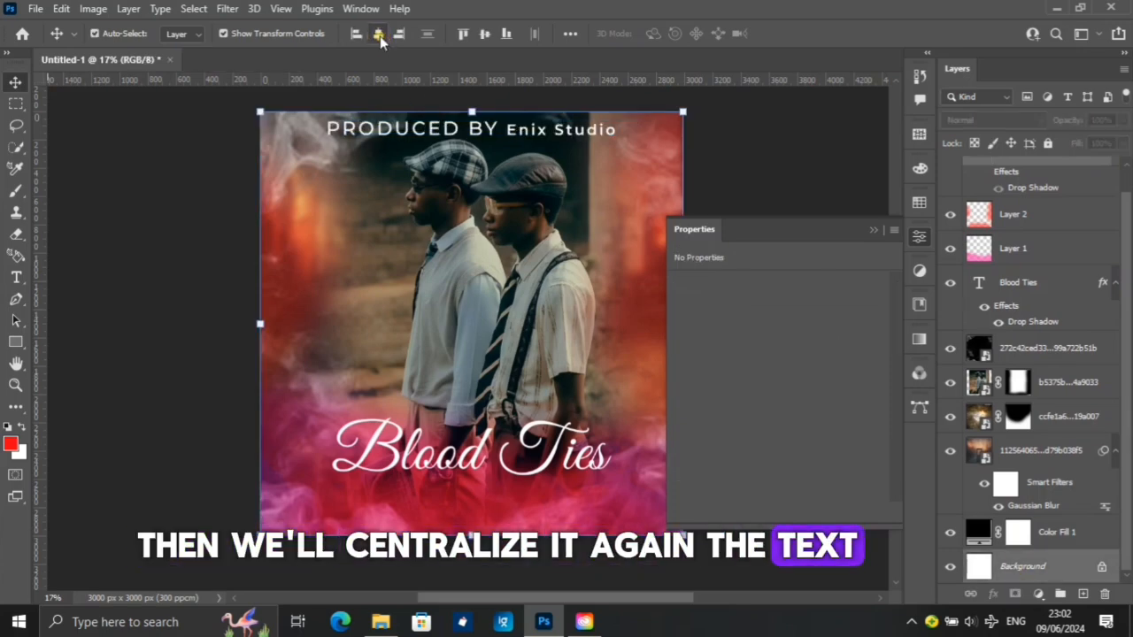
click(798, 160)
click(478, 133)
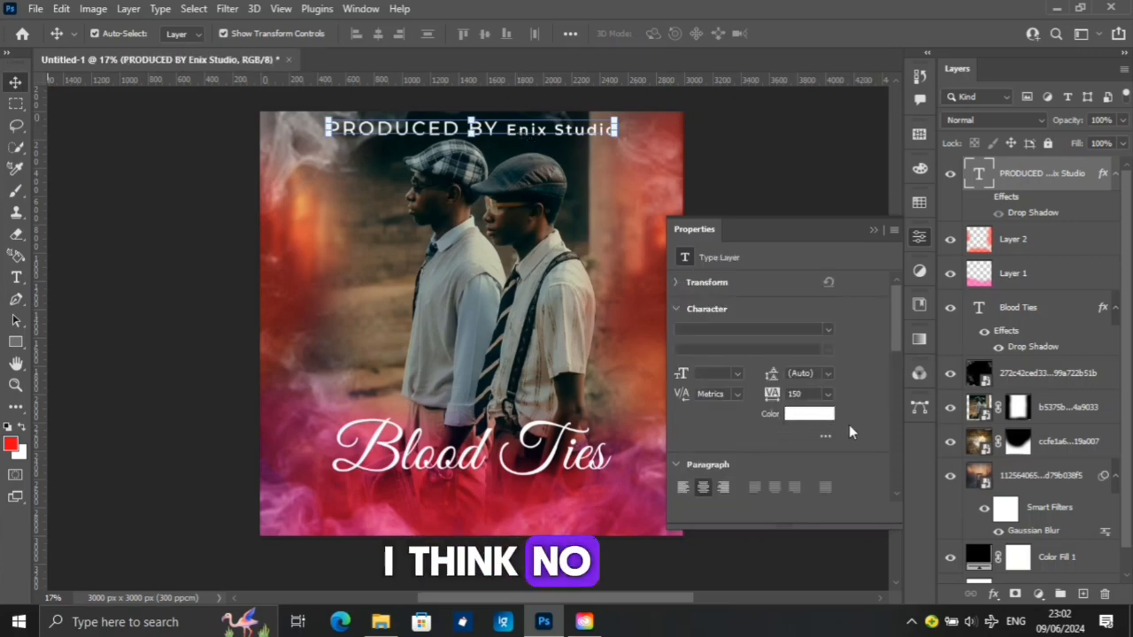
Set the producer credit's tracking to 75
click(826, 394)
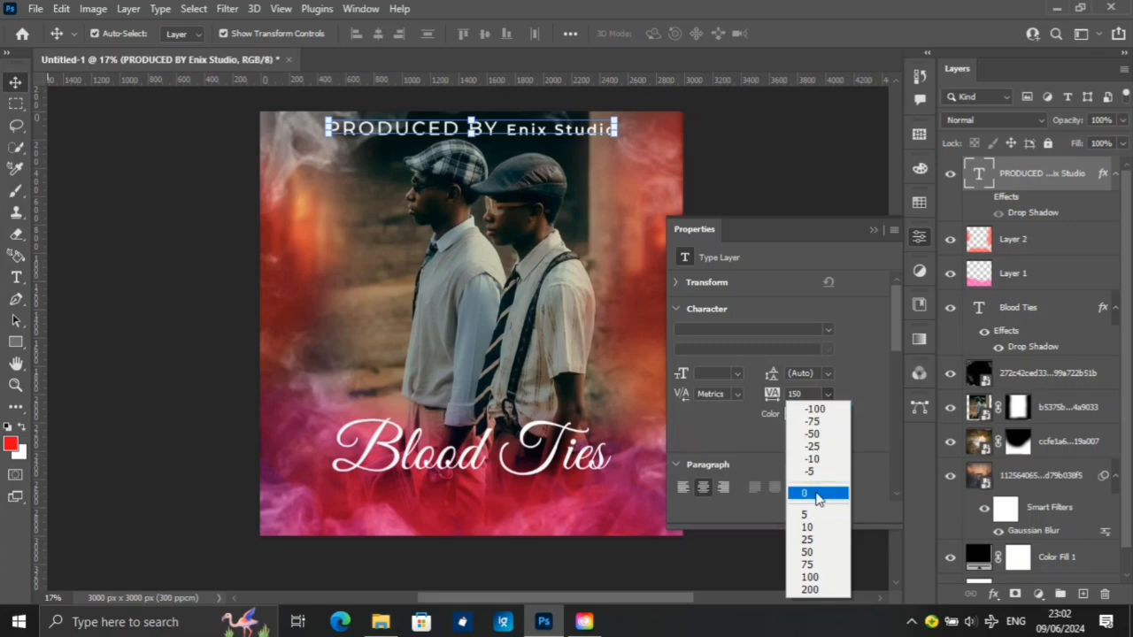
click(808, 565)
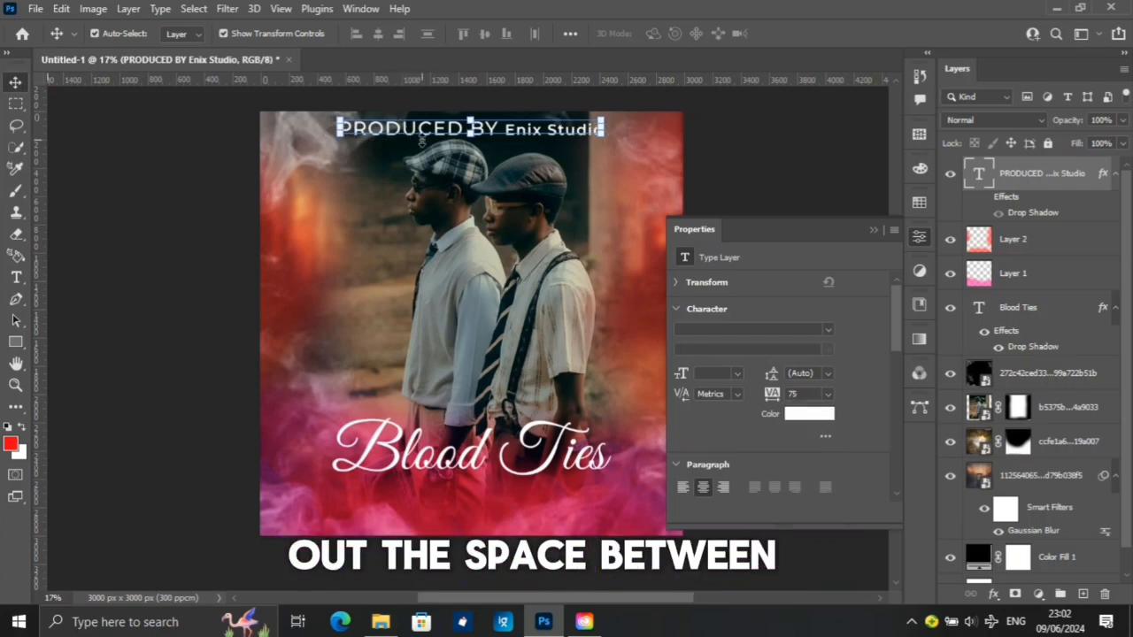
click(815, 159)
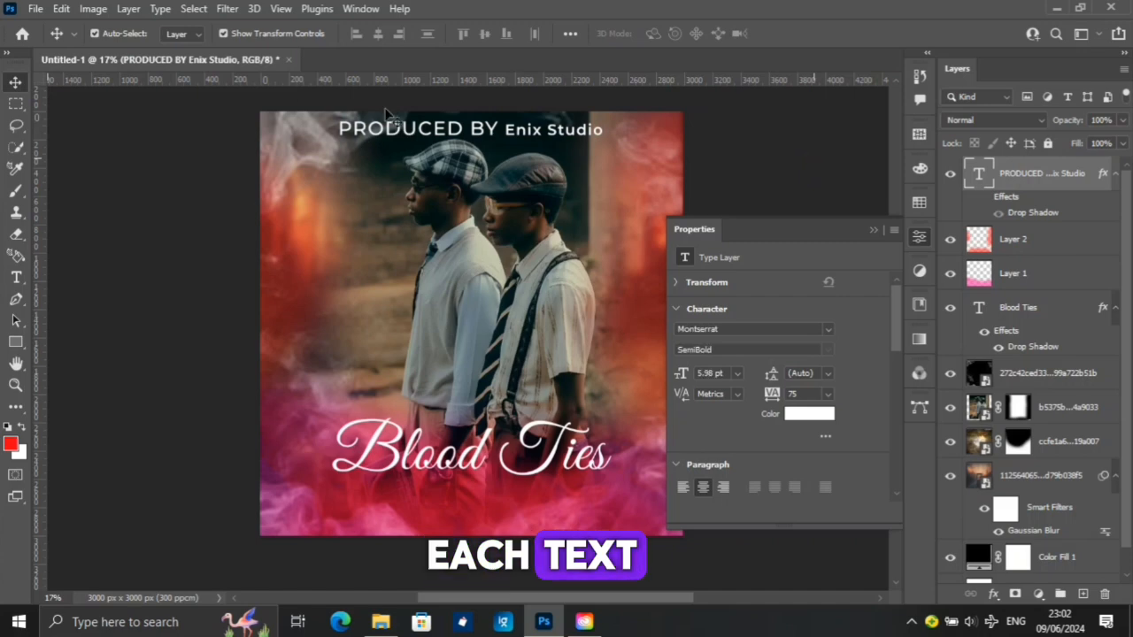
Place the sunset boat image 6c807d0b0c36b9b456186edbb33ca469 from the Stock images folder into the cover, directly above the smoke layer
click(522, 141)
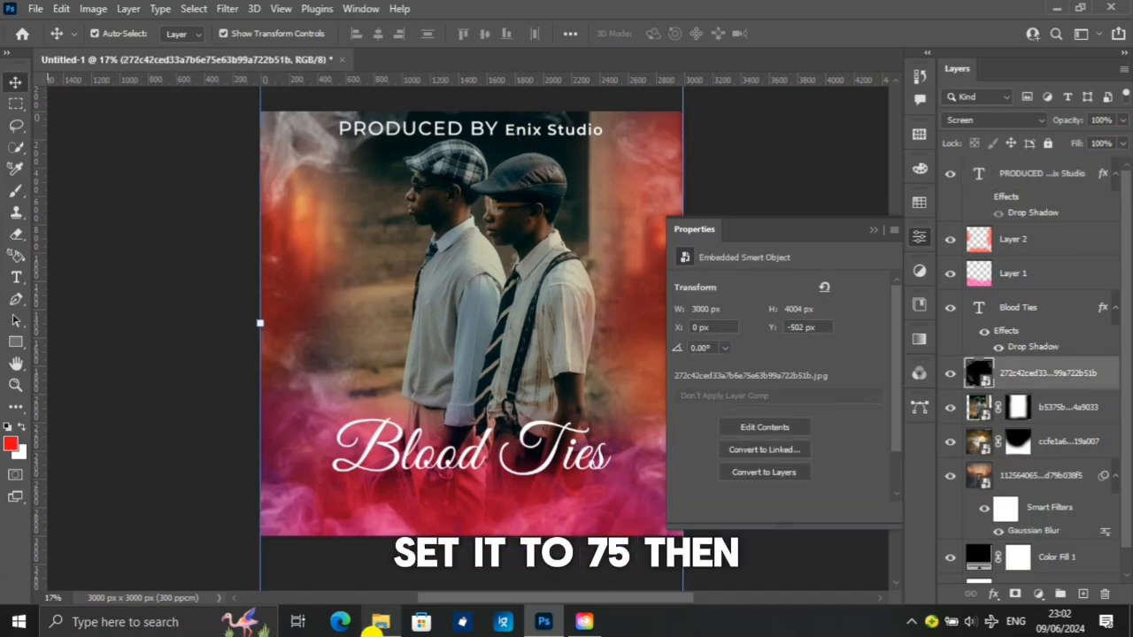
click(380, 623)
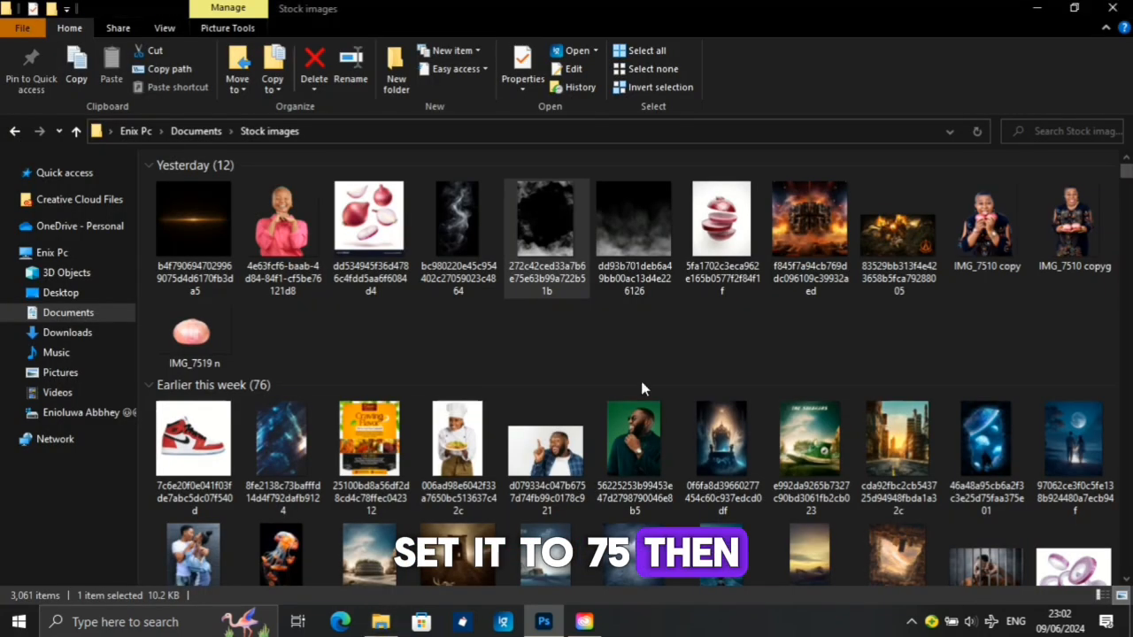
click(1117, 176)
scroll(822, 356, down, 2)
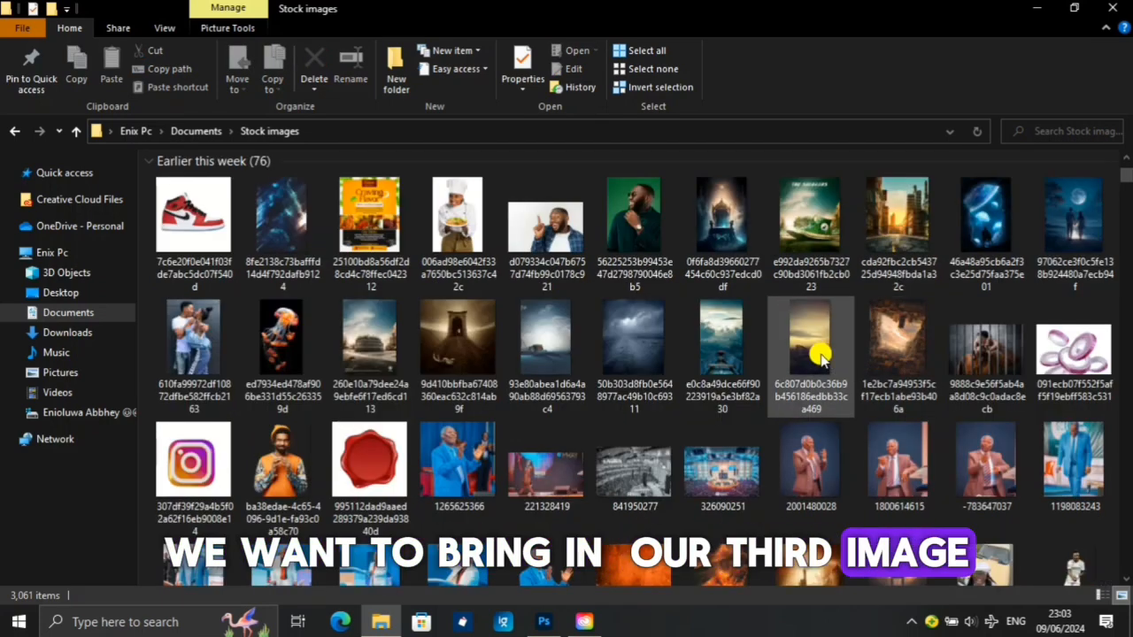
click(821, 356)
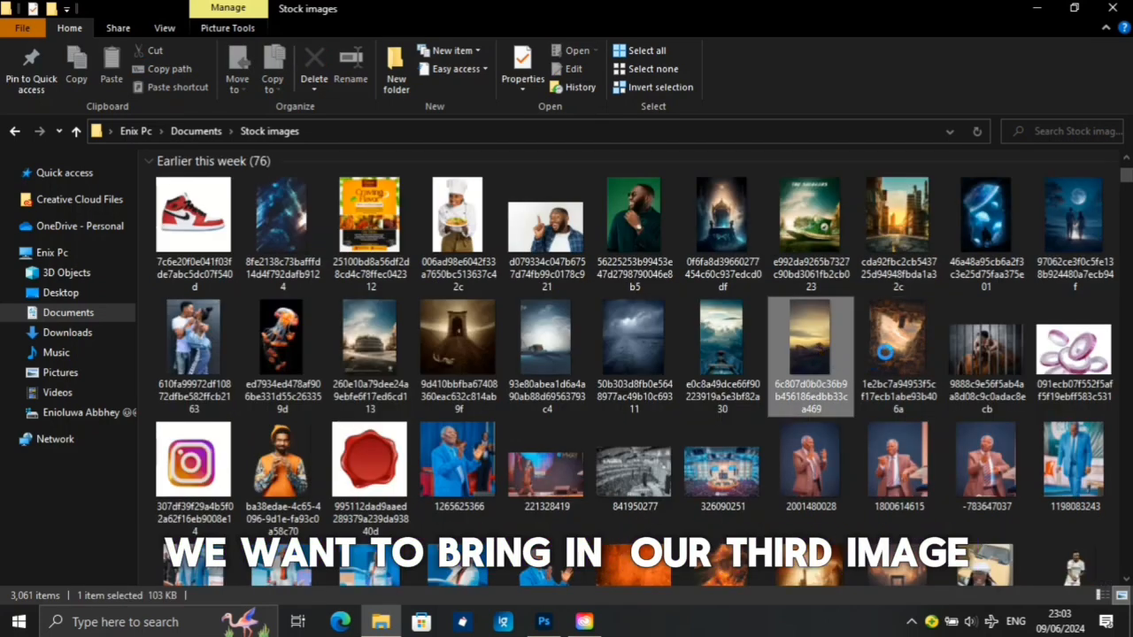
click(449, 363)
click(818, 365)
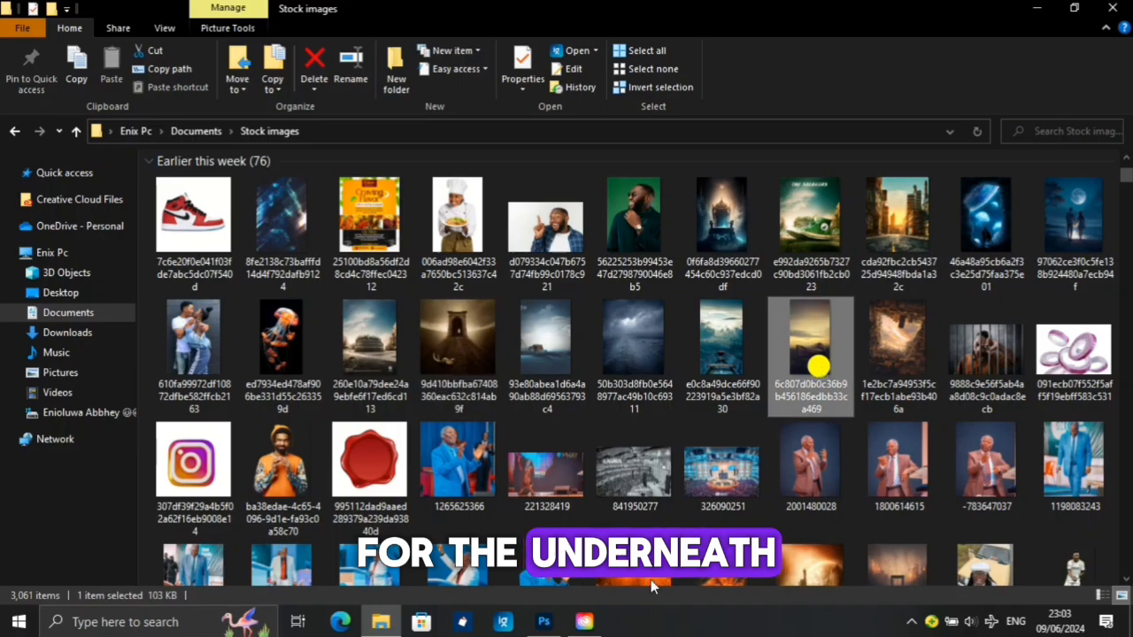
drag(542, 628, 440, 474)
key(Return)
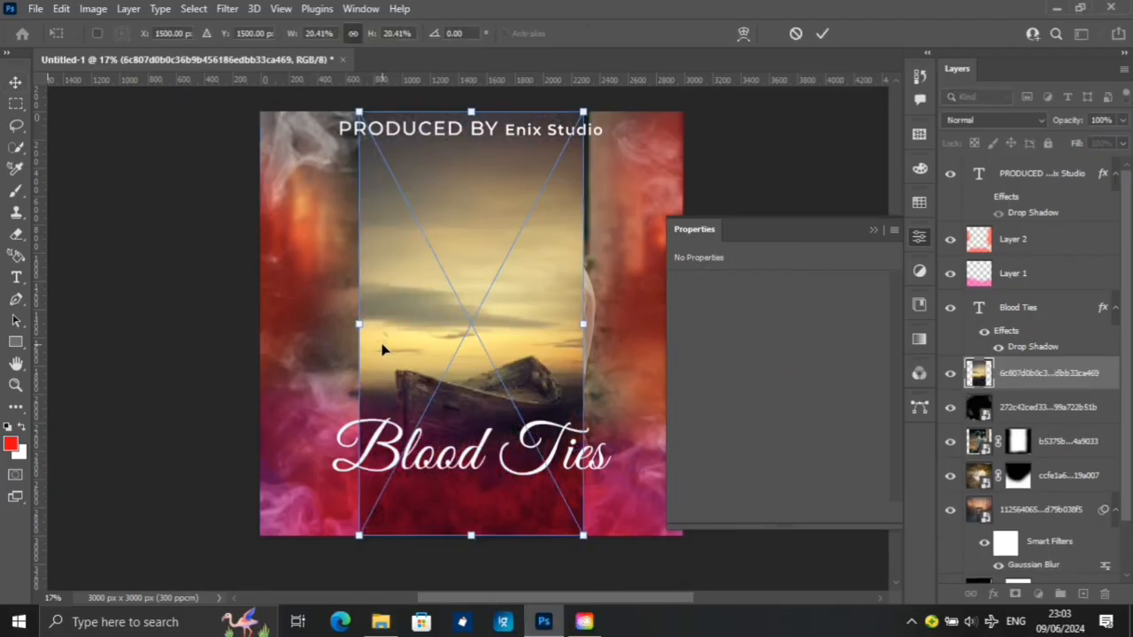
Scale the boat image to about 38.5% so it spans the full canvas width, shift it up and commit the placement
drag(356, 323, 260, 321)
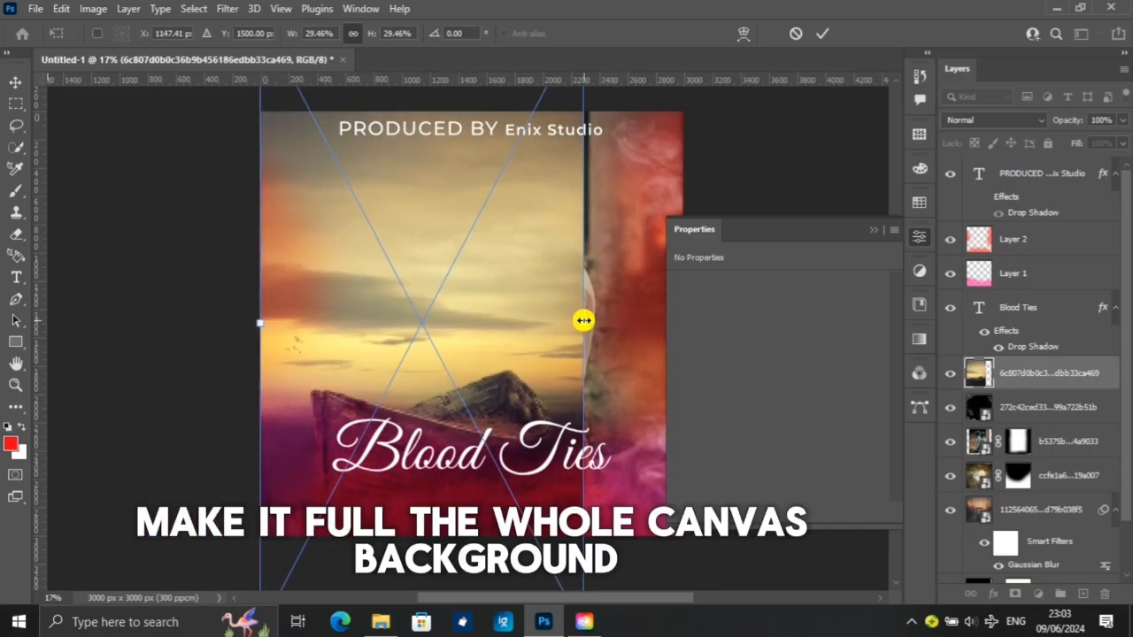
drag(641, 321, 677, 324)
drag(457, 381, 457, 340)
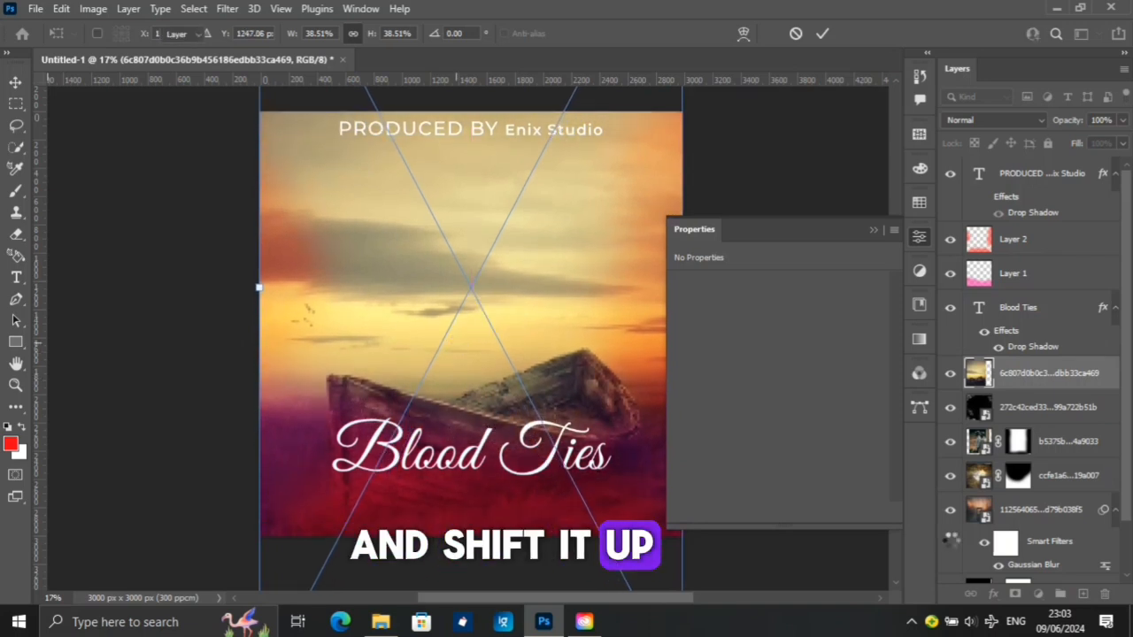
key(Return)
Add a layer mask to the boat image and brush black over its centre to reveal the two men
click(1014, 594)
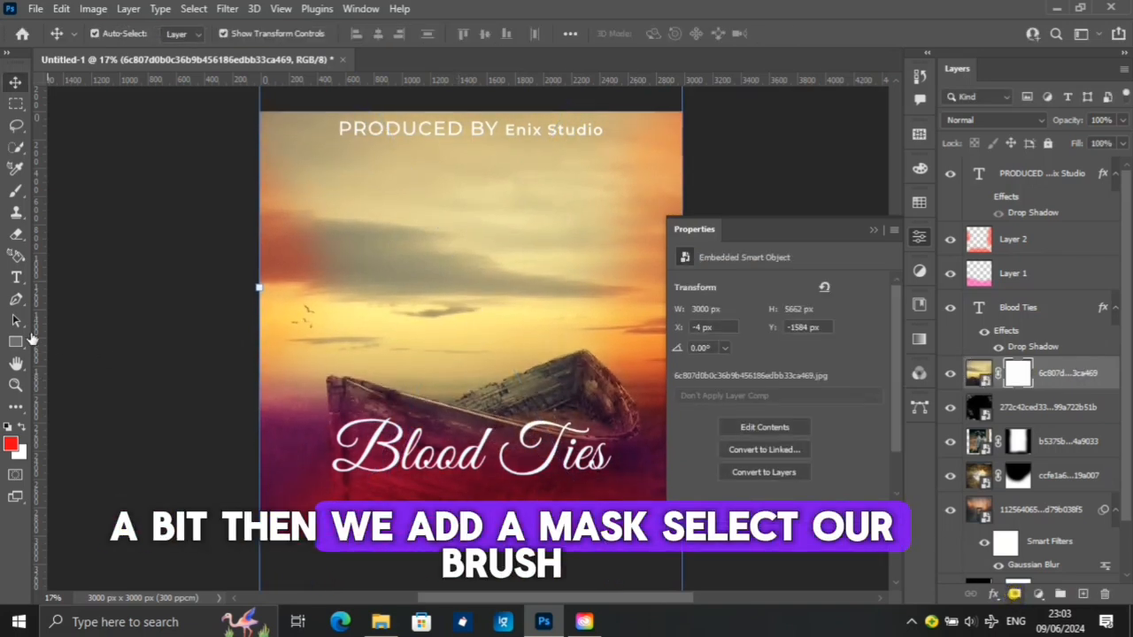
click(15, 190)
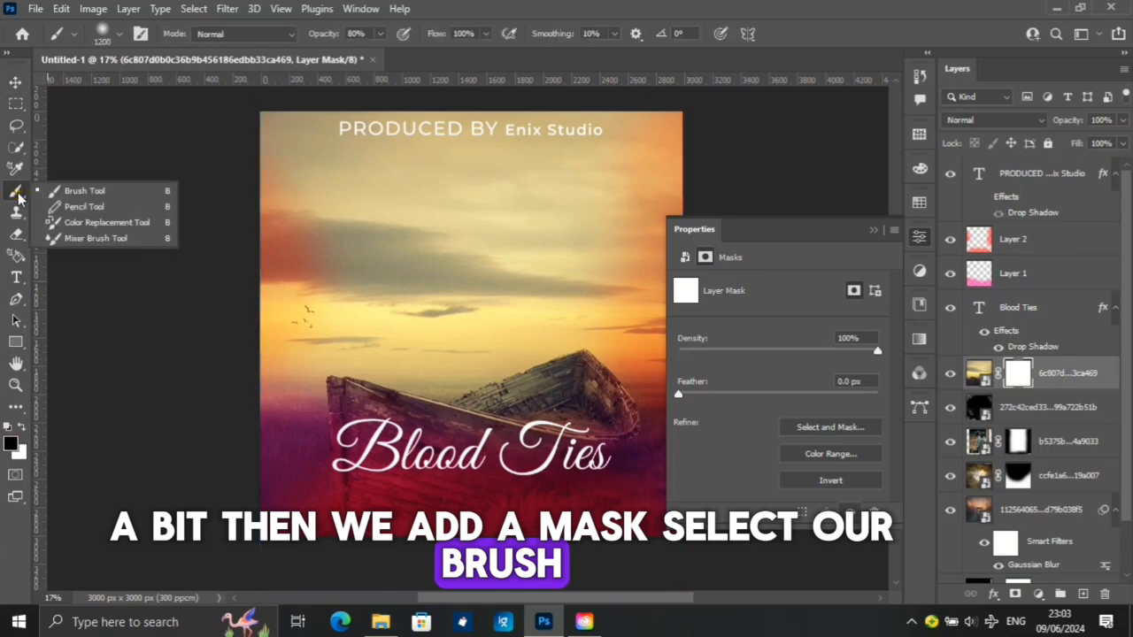
click(95, 192)
click(430, 215)
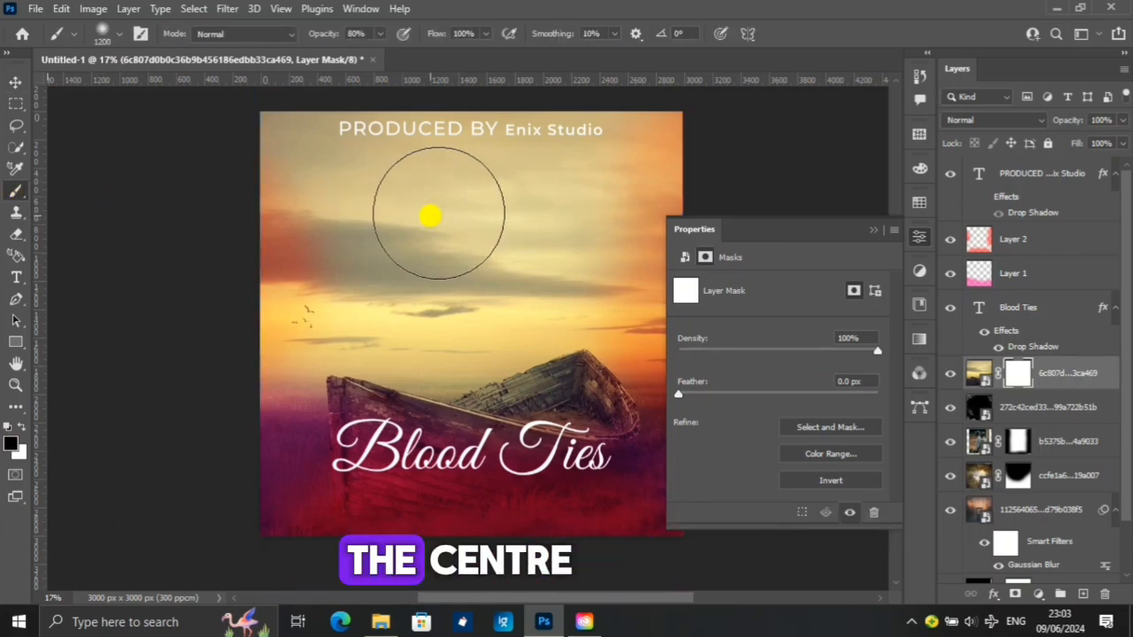
mouse_move(489, 156)
mouse_down()
mouse_move(429, 168)
mouse_move(383, 220)
mouse_move(423, 232)
mouse_move(435, 259)
mouse_move(426, 252)
mouse_move(460, 246)
mouse_move(464, 296)
mouse_move(488, 308)
mouse_move(509, 302)
mouse_move(474, 352)
mouse_move(480, 369)
mouse_move(422, 372)
mouse_move(538, 373)
mouse_move(534, 391)
mouse_move(571, 392)
mouse_move(459, 409)
mouse_move(363, 349)
mouse_move(361, 323)
mouse_move(401, 308)
mouse_move(359, 171)
mouse_move(508, 242)
mouse_move(555, 238)
mouse_move(546, 205)
mouse_move(529, 181)
mouse_move(562, 278)
mouse_move(551, 338)
mouse_move(575, 329)
mouse_move(553, 368)
mouse_move(547, 354)
mouse_move(453, 329)
mouse_move(383, 363)
mouse_move(418, 370)
mouse_up()
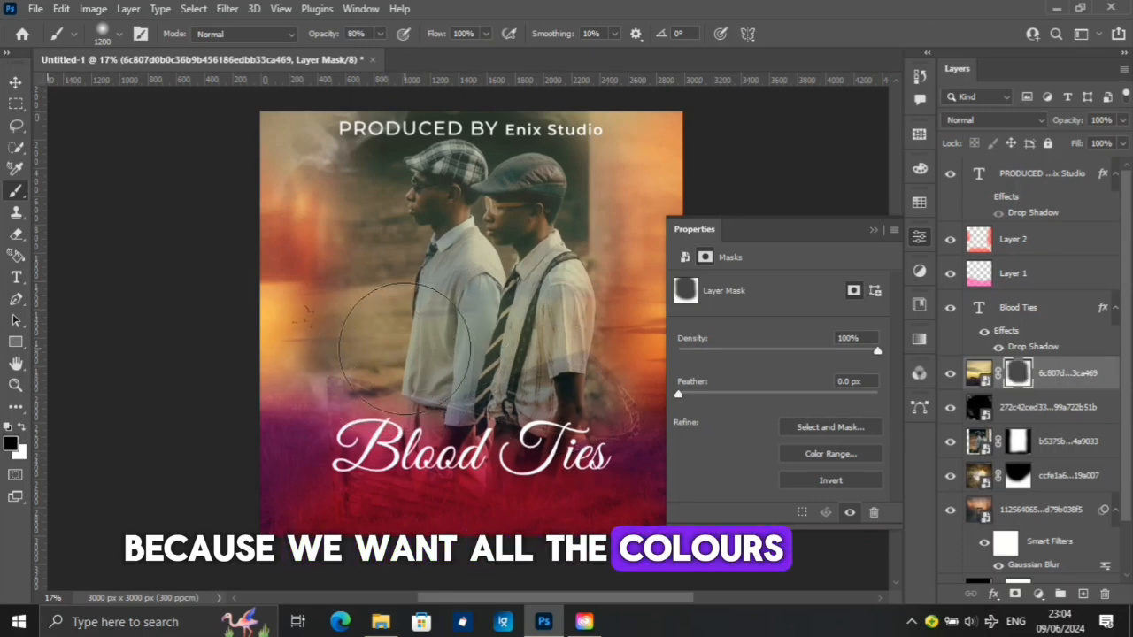
Move the masked boat image layer below the smoke layer in the layer stack
drag(1045, 383, 1032, 417)
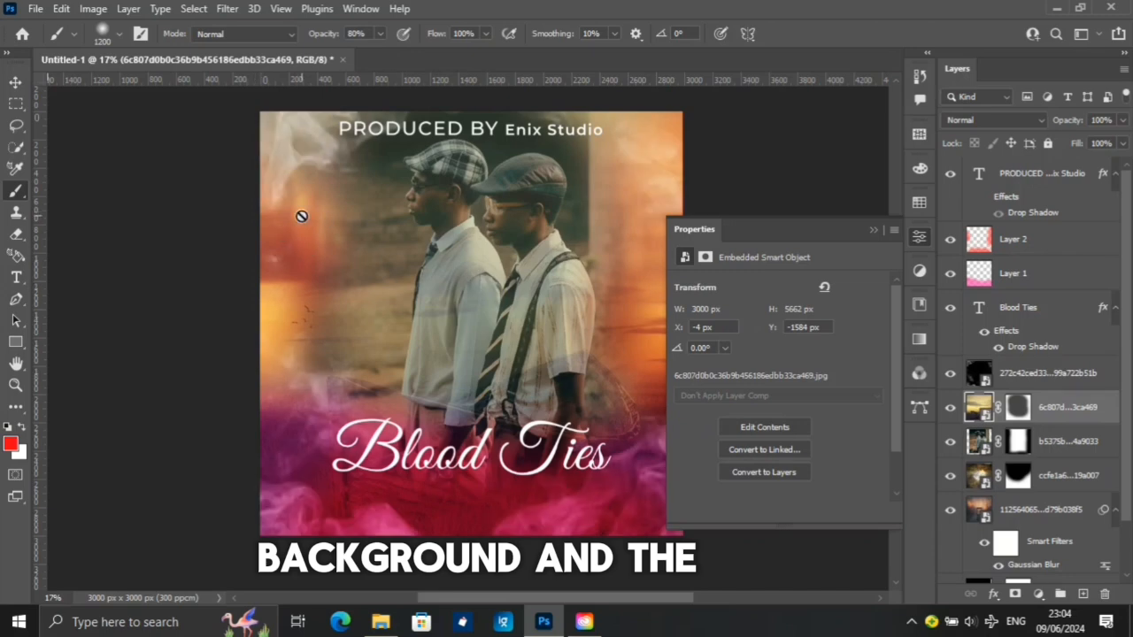
click(871, 228)
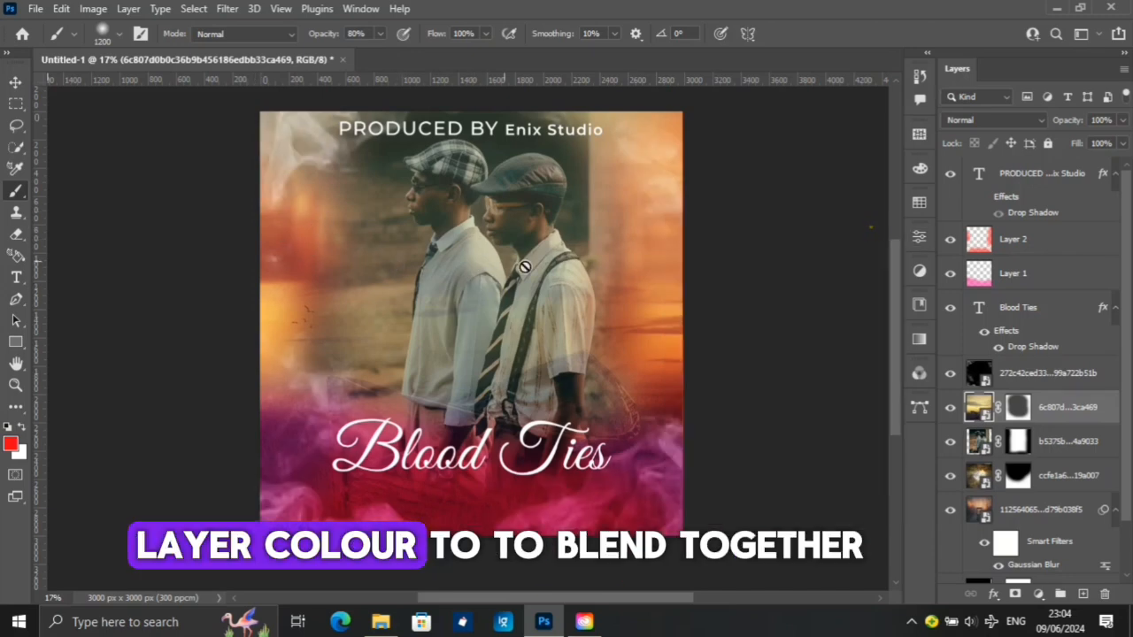
key(v)
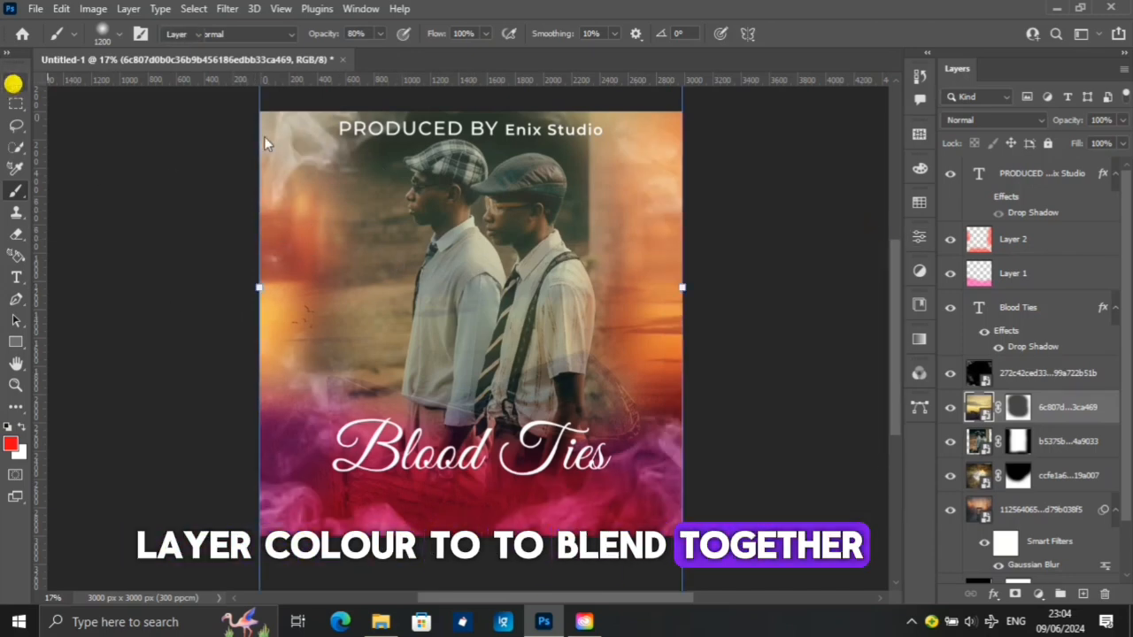
Change the "PRODUCED BY" wording in the producer credit to "Produced By" and commit the text
click(484, 131)
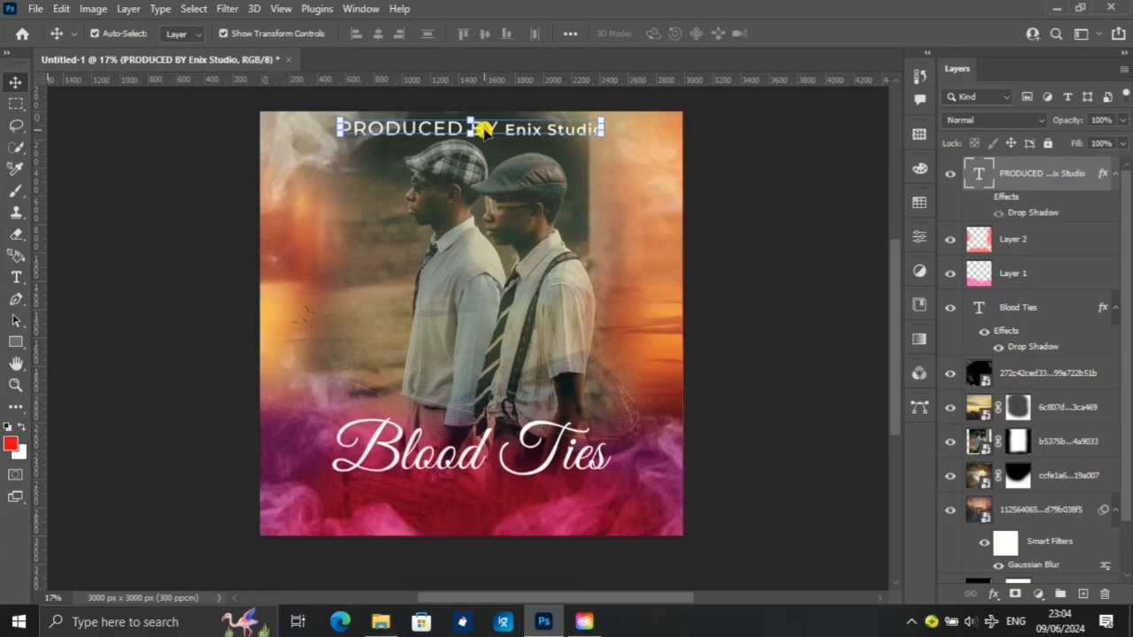
double_click(483, 131)
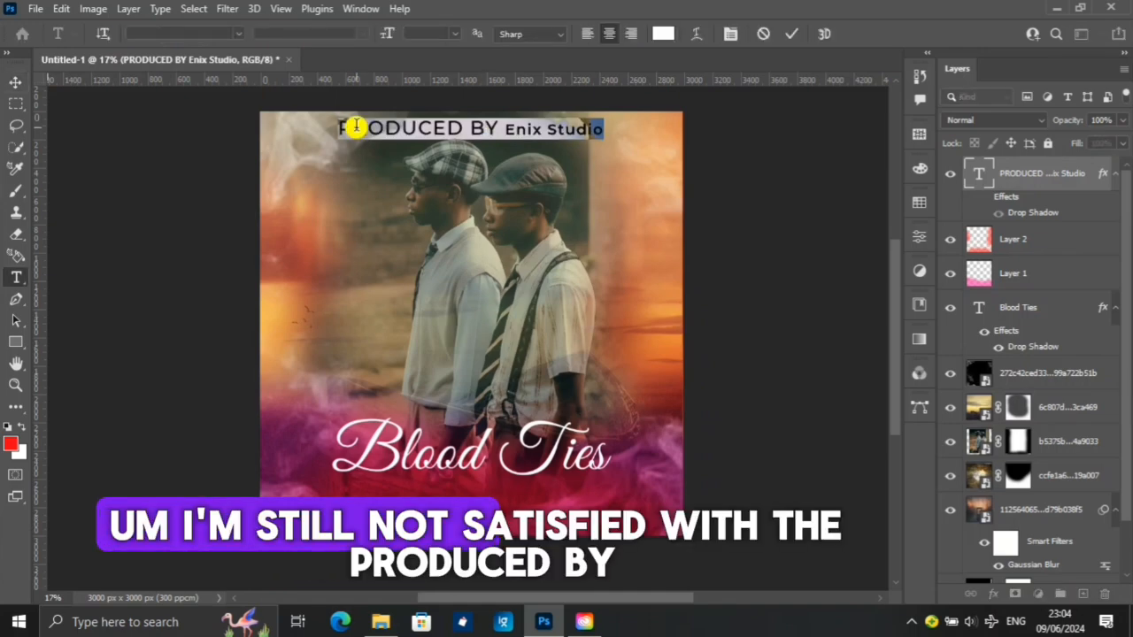
drag(353, 127, 499, 130)
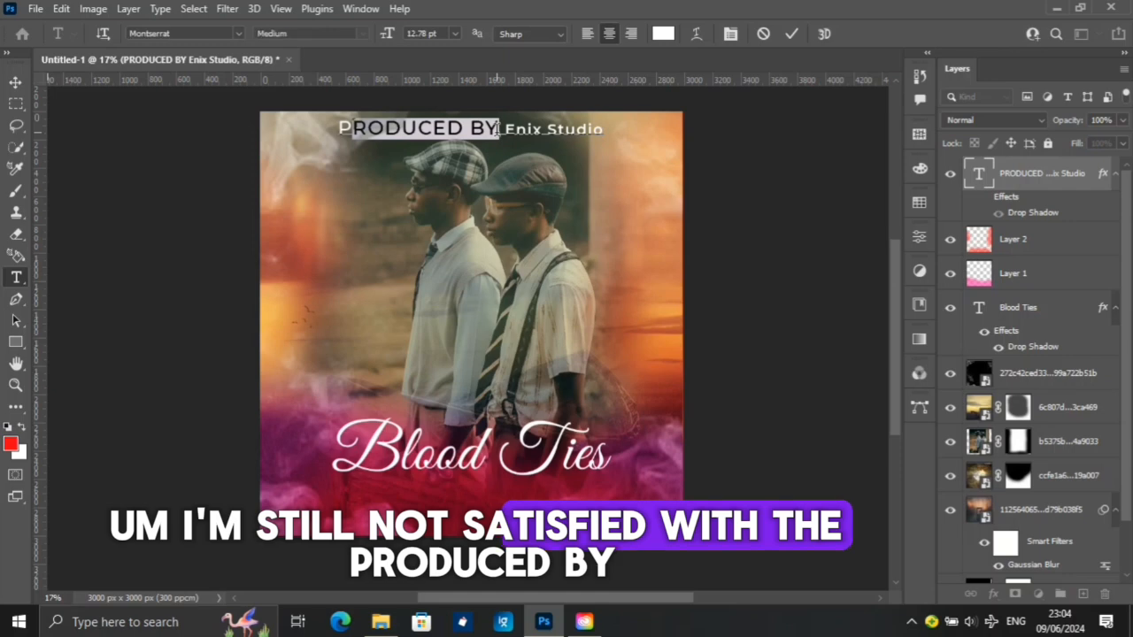
text(roduced)
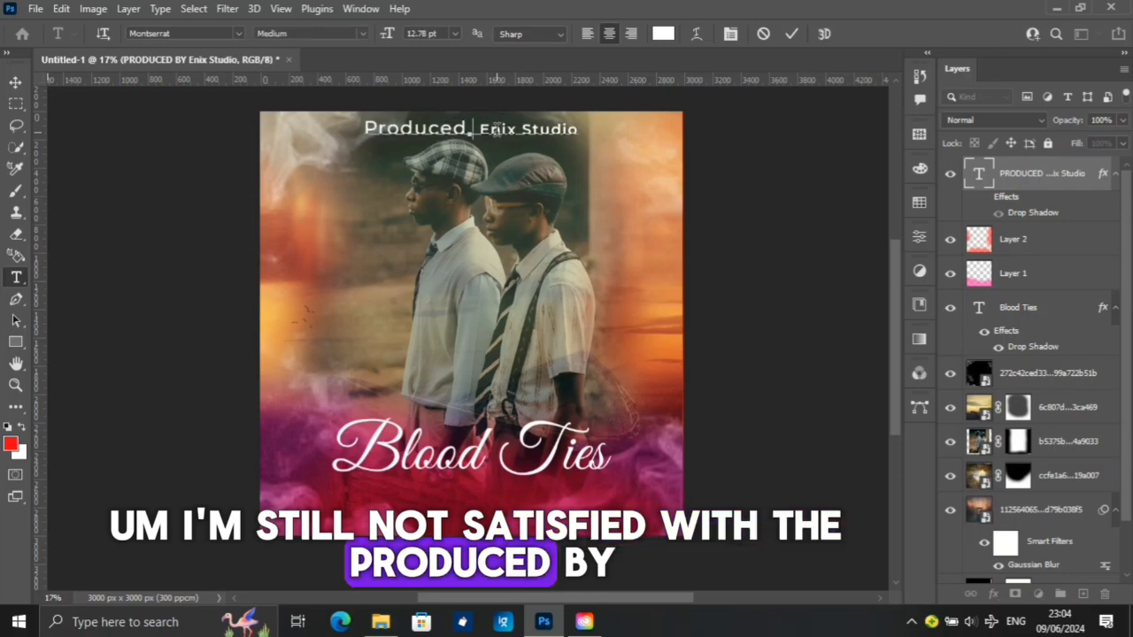
text( By)
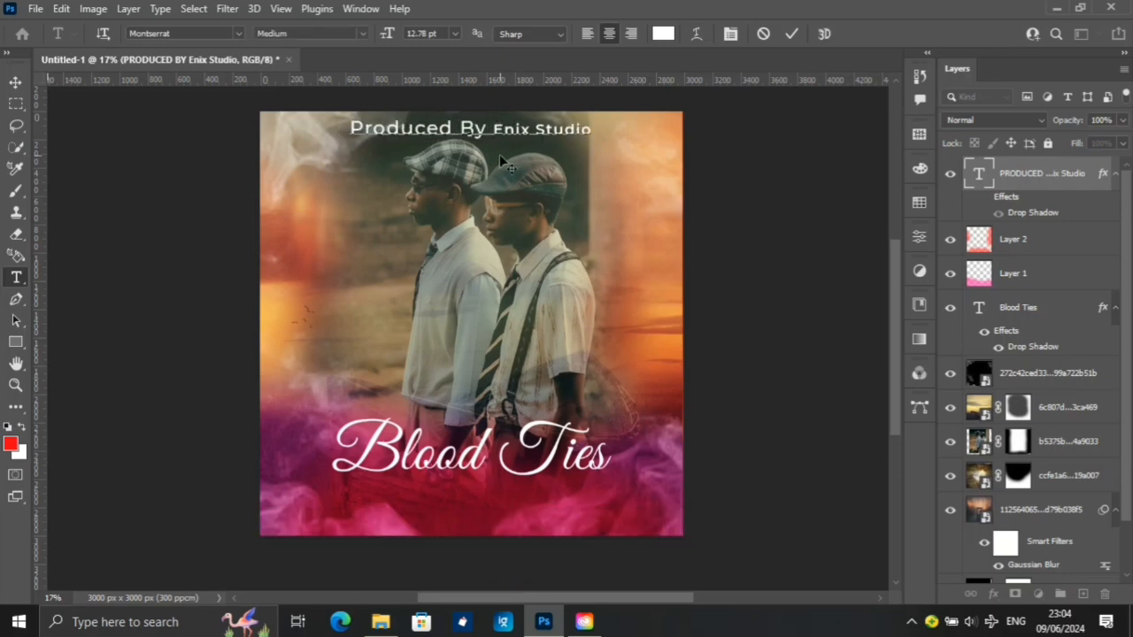
click(16, 82)
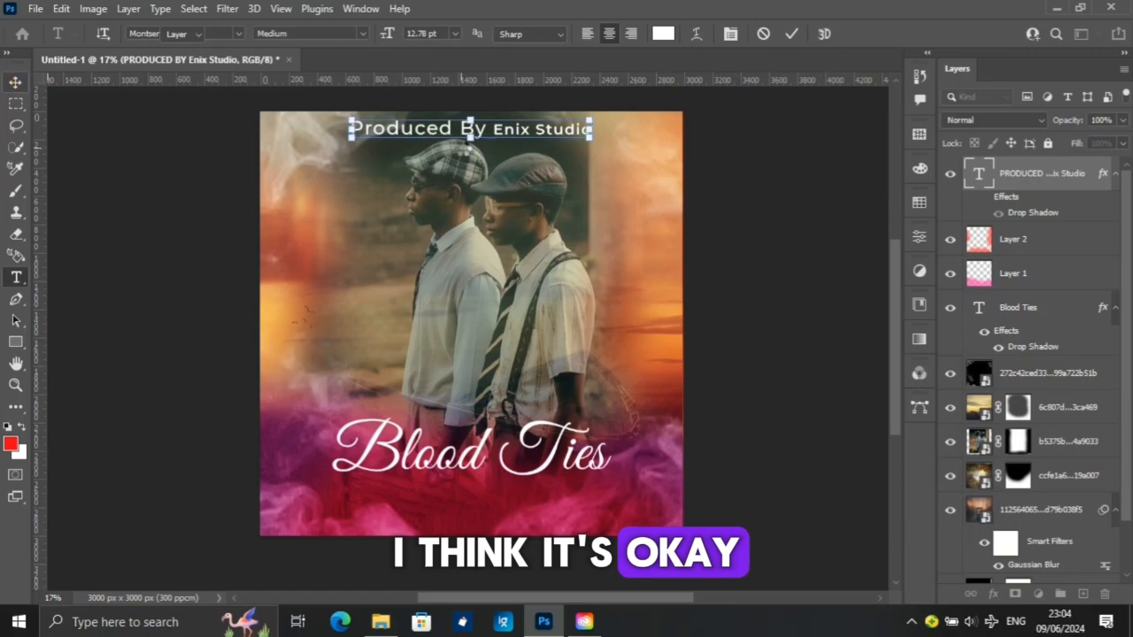
Duplicate the producer credit, place the copy below the "Blood Ties" title and replace its text with "Enix Design"
key(ctrl+j)
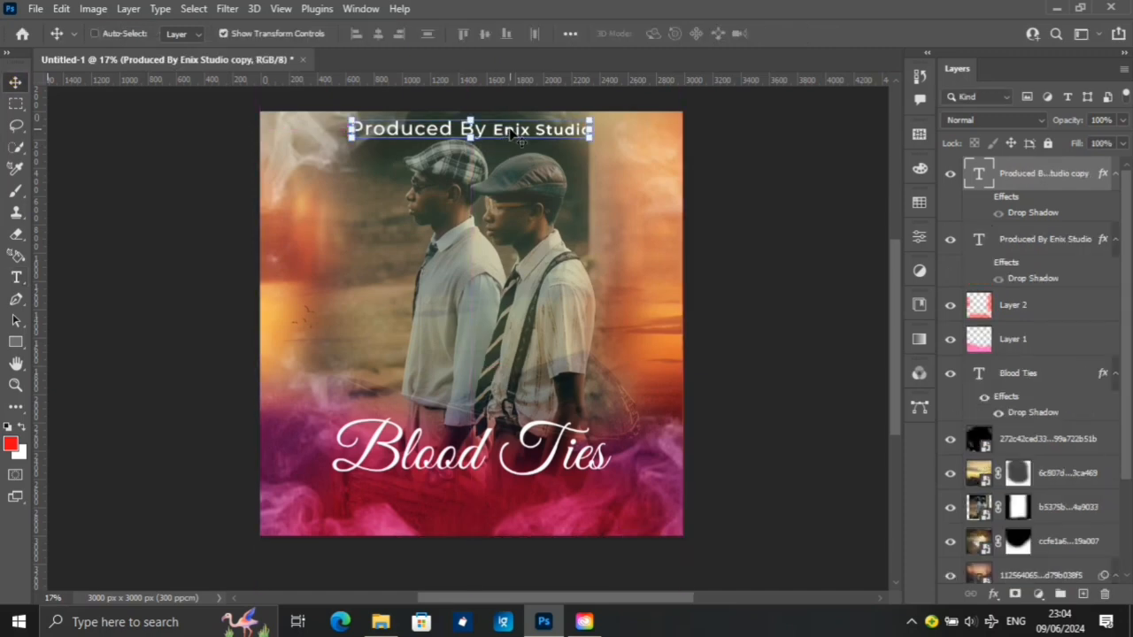
drag(509, 129, 517, 507)
double_click(517, 505)
text(E)
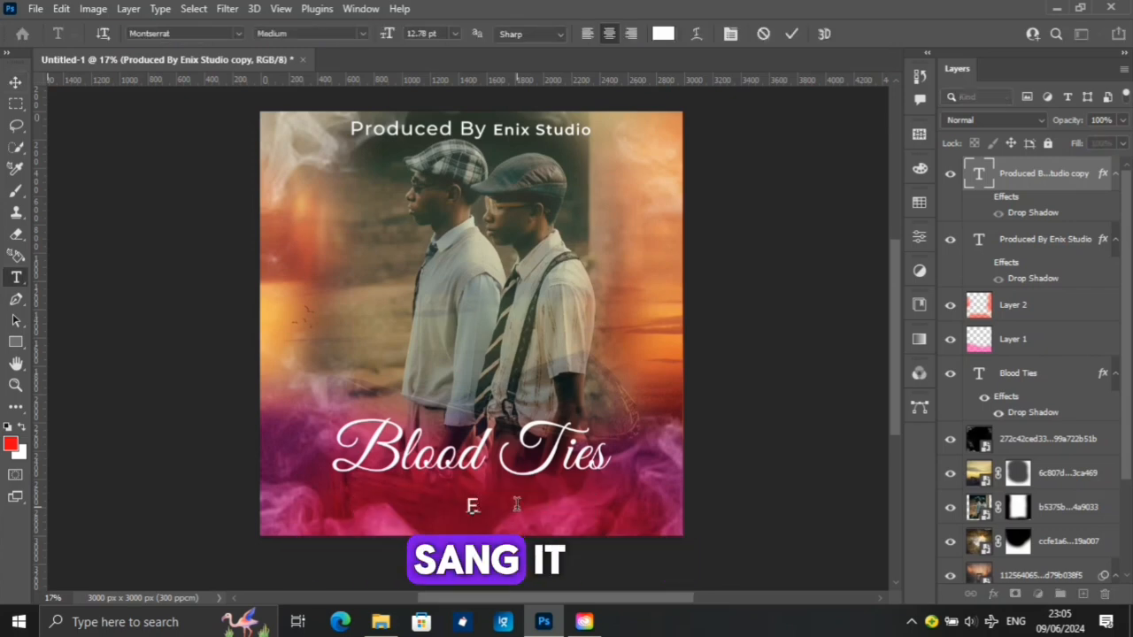
text(nix)
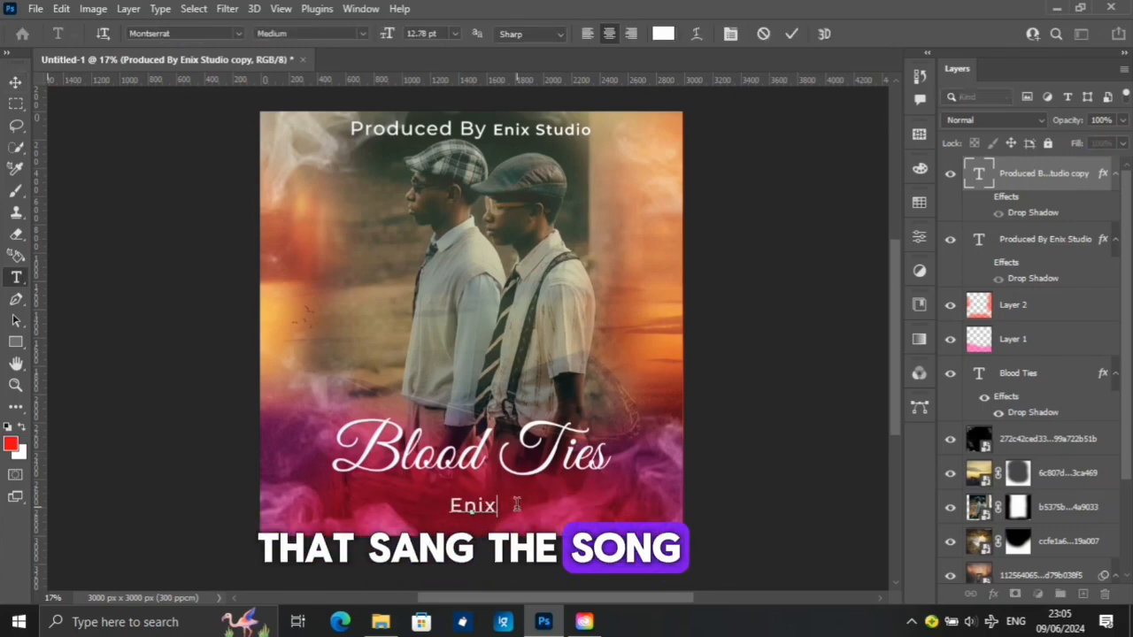
text( Abe)
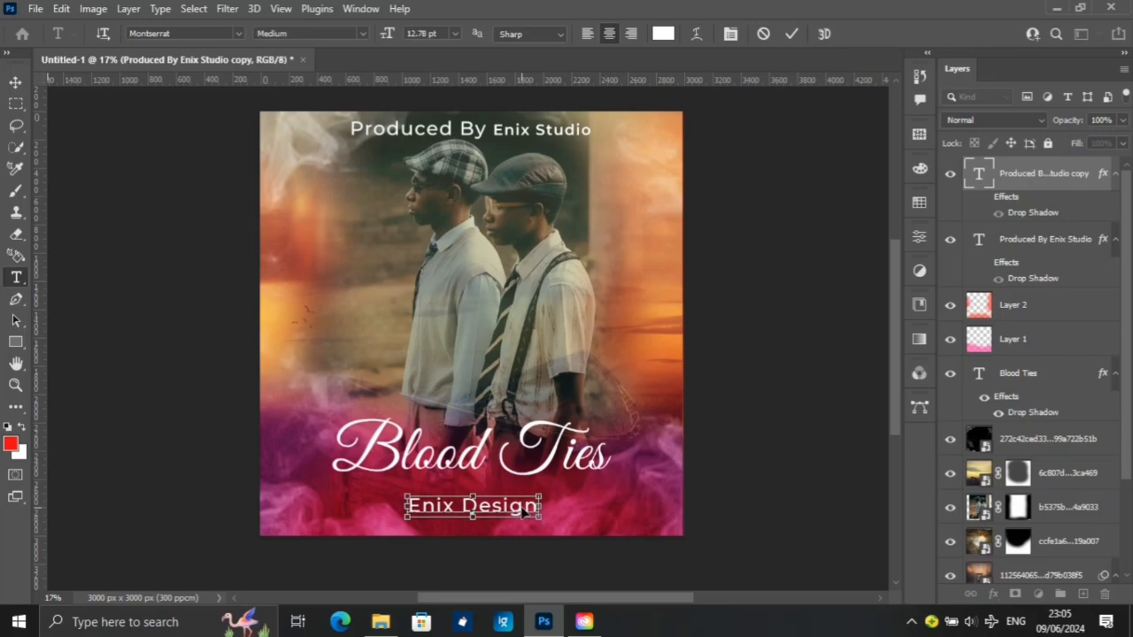
Set the whole "Enix Design" line in the Trajan Pro 3 Bold font
key(ctrl+a)
click(363, 34)
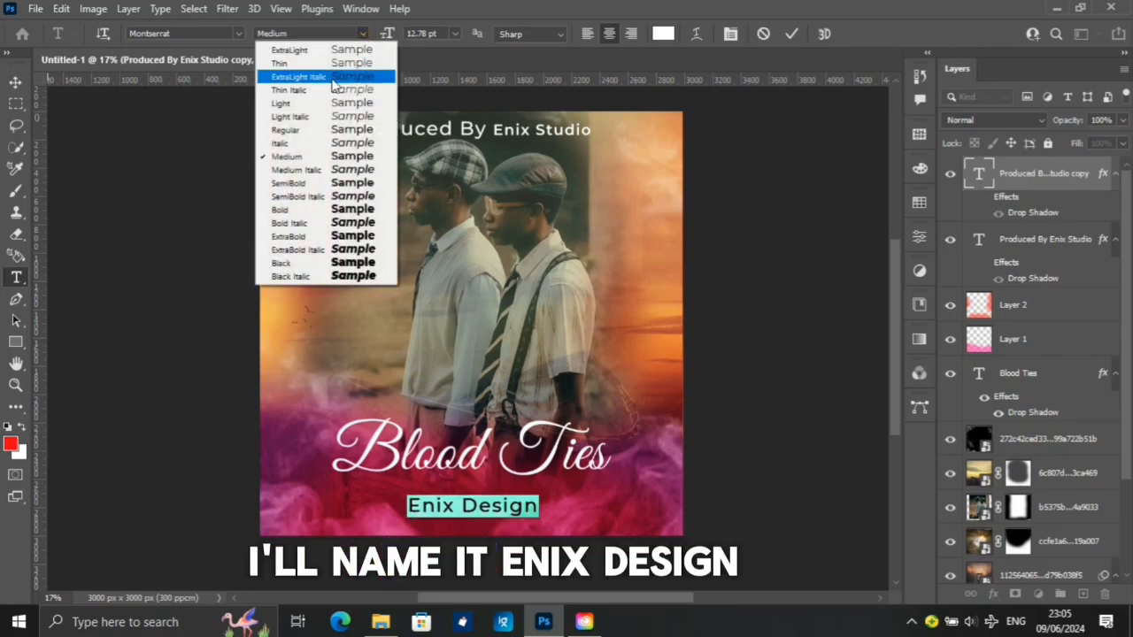
click(337, 129)
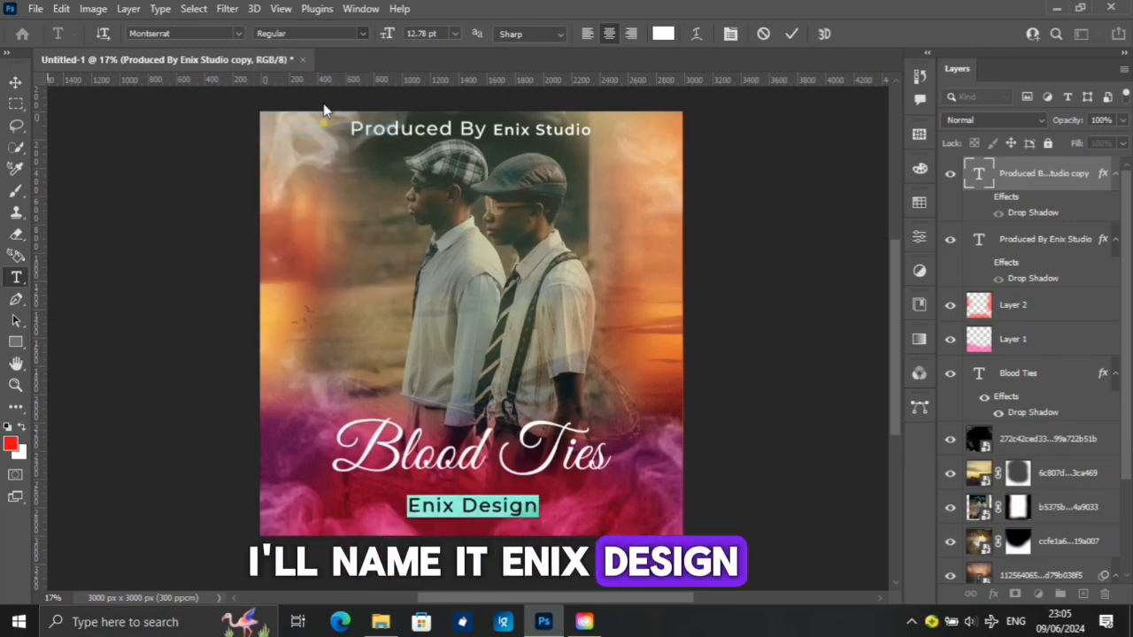
click(238, 33)
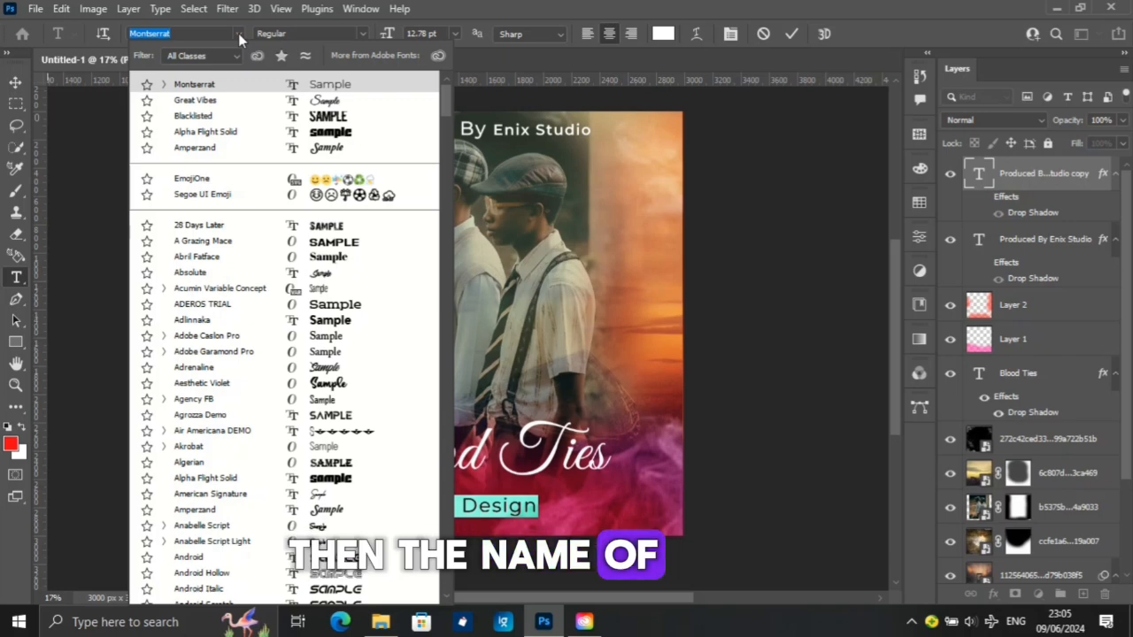
text(tr)
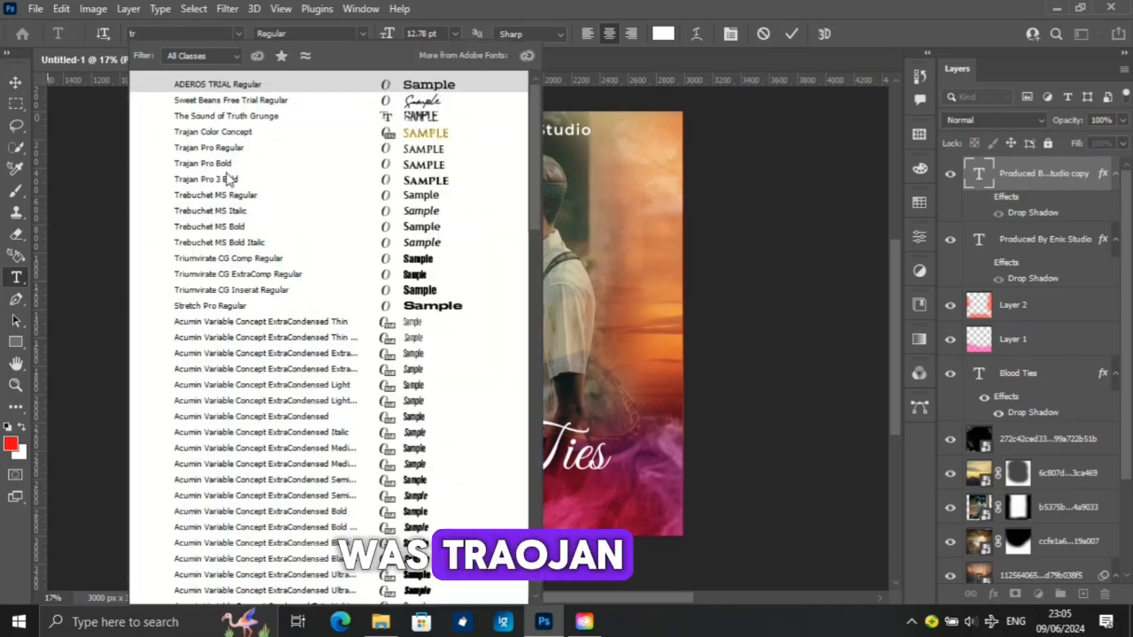
click(229, 180)
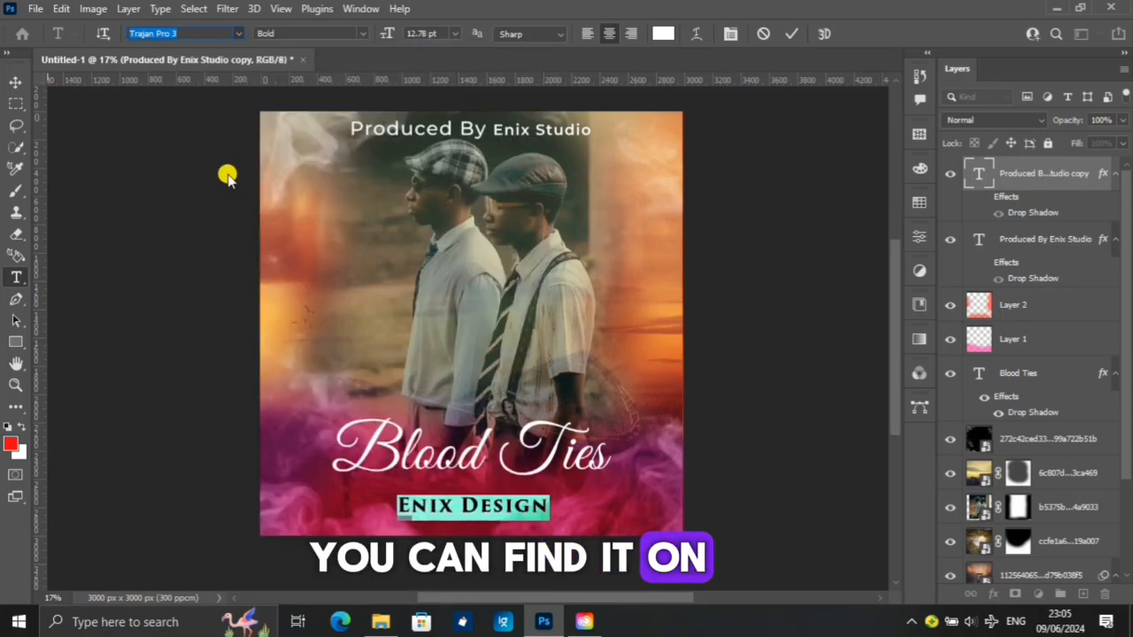
Change the font of the "Enix Design" line to Trajan Pro Bold
click(364, 33)
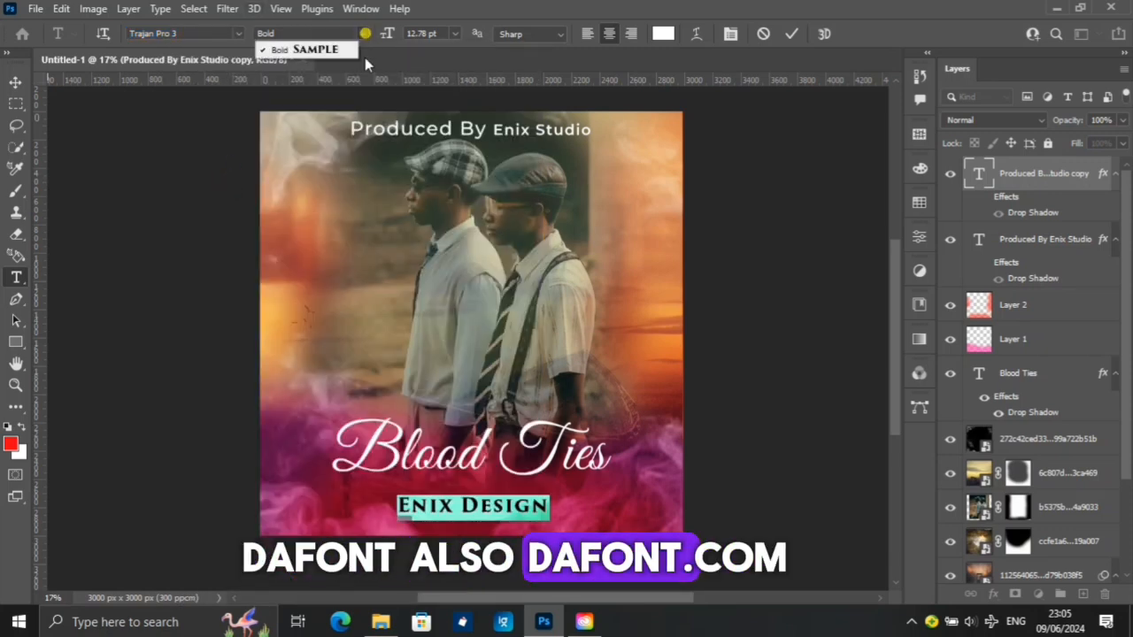
click(241, 33)
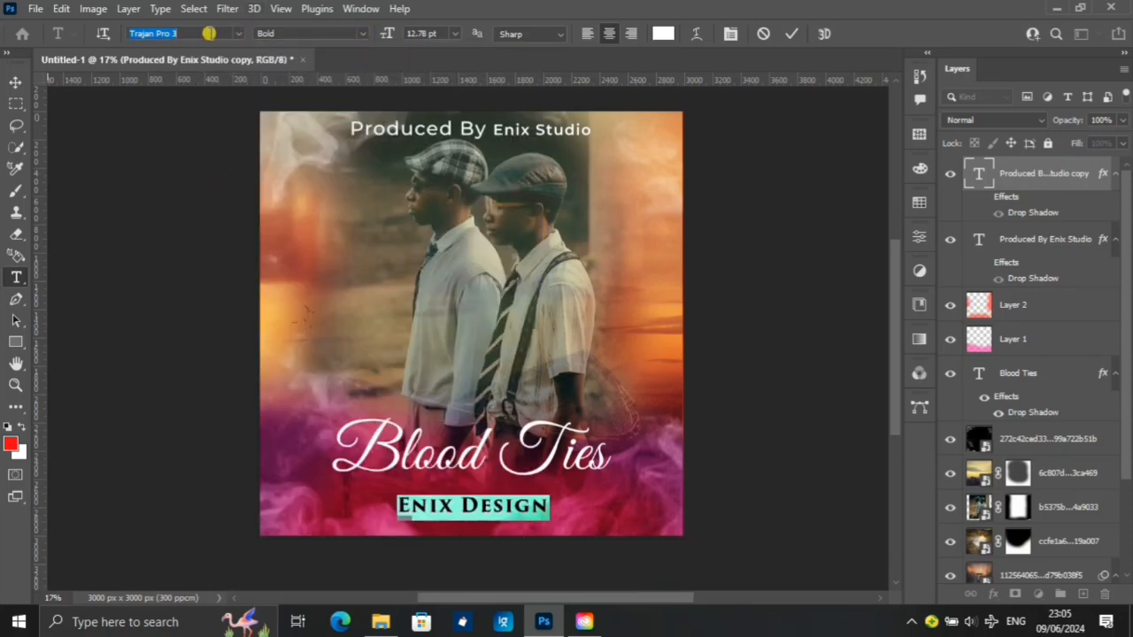
text(traja)
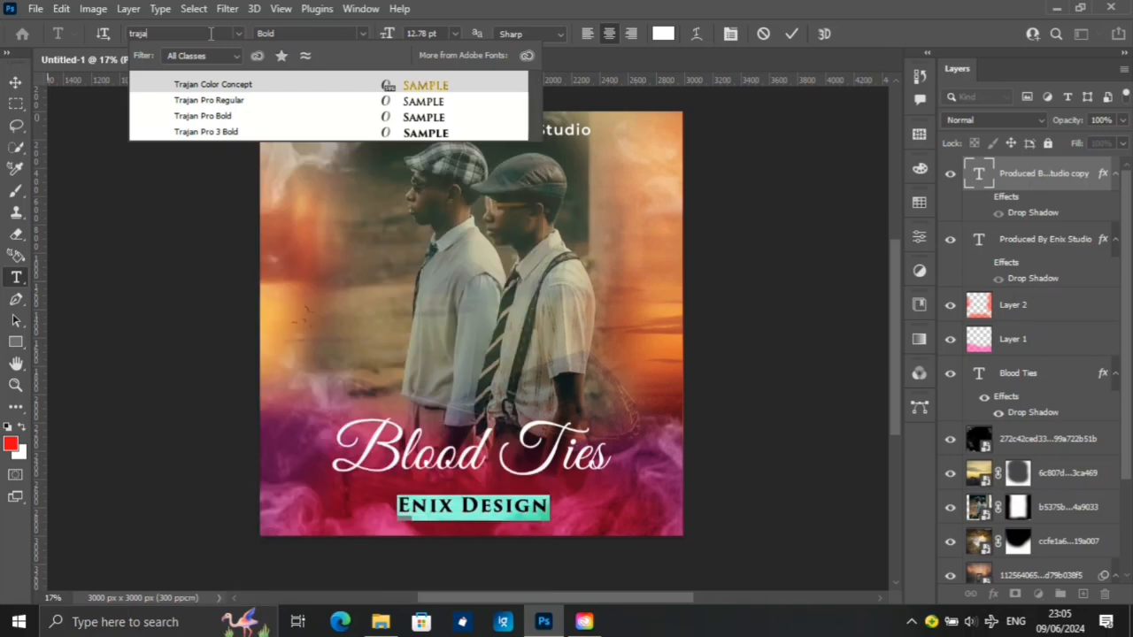
click(221, 119)
Scale the "Enix Design" line to about 74% and move it directly beneath the "Blood Ties" title, centred on the cover
key(ctrl)
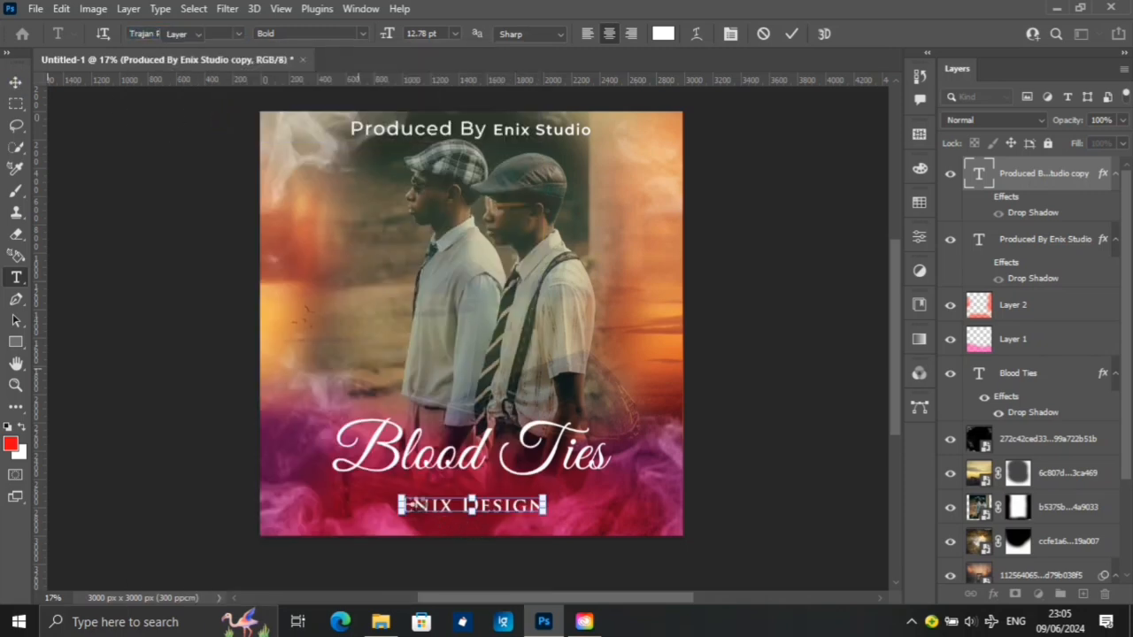
drag(403, 505, 438, 505)
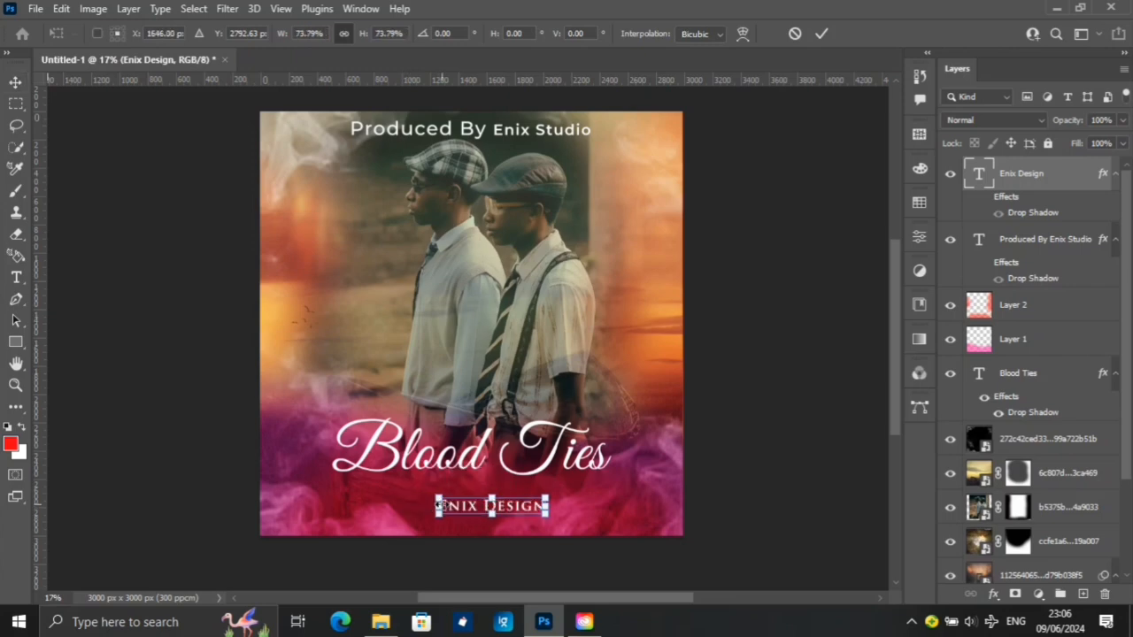
key(Return)
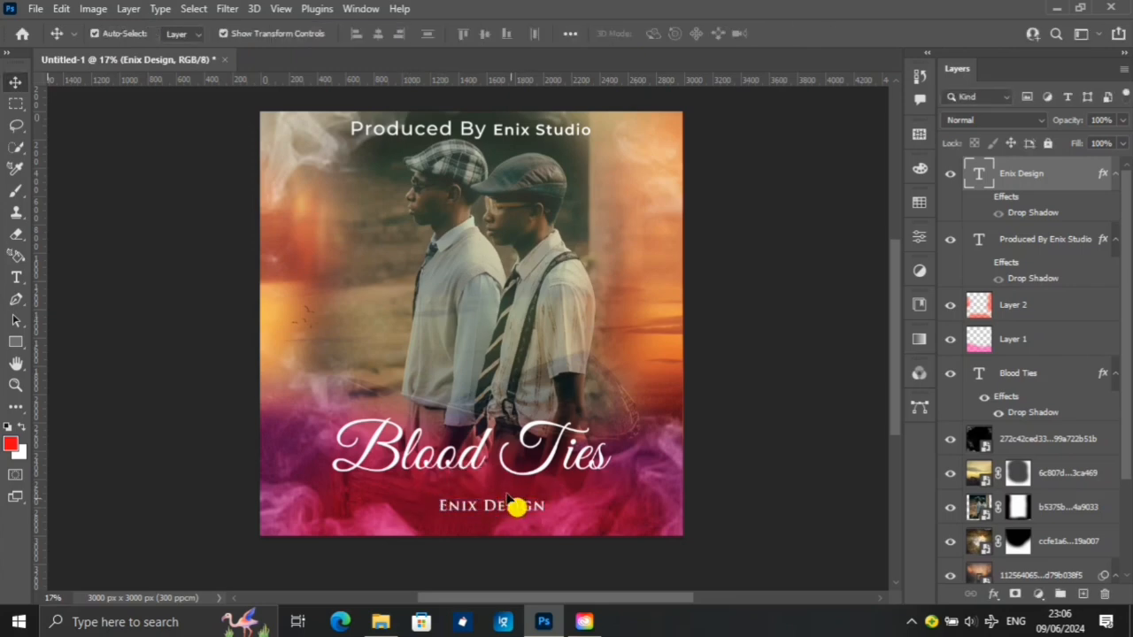
mouse_move(508, 496)
mouse_down()
mouse_move(512, 473)
mouse_move(495, 486)
mouse_move(503, 493)
mouse_up()
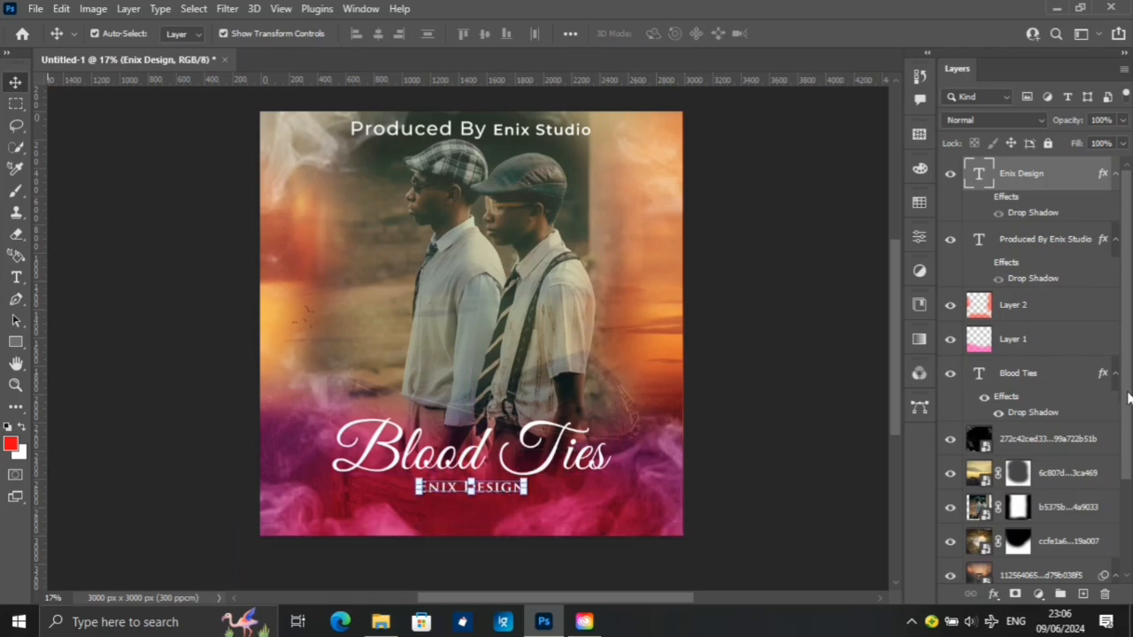
scroll(974, 499, down, 3)
click(1020, 567)
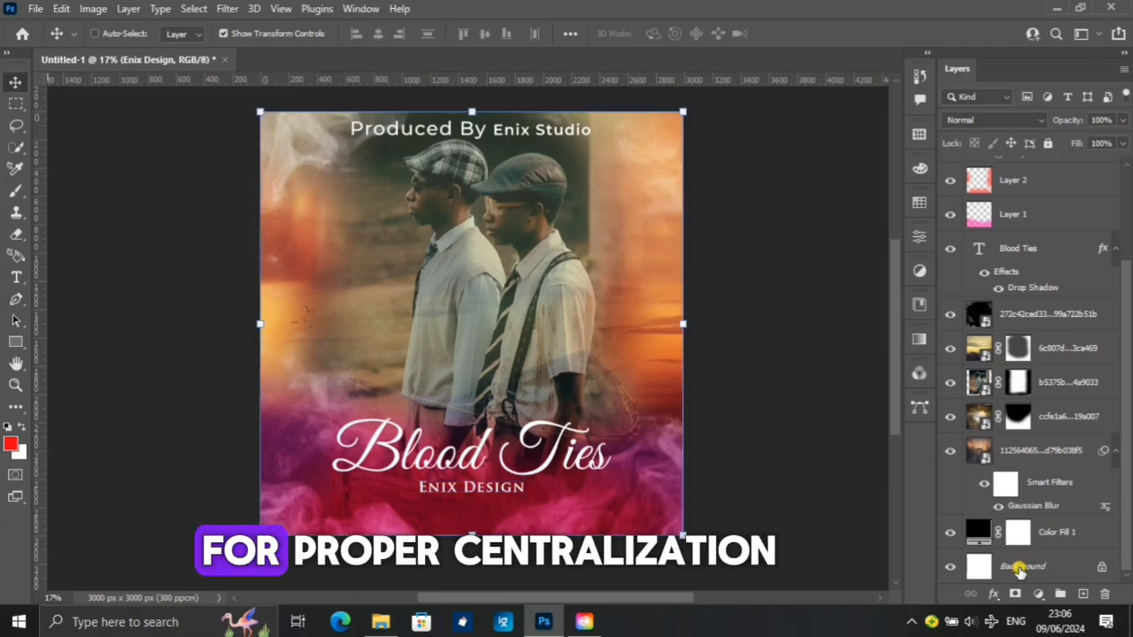
ctrl+click(1020, 567)
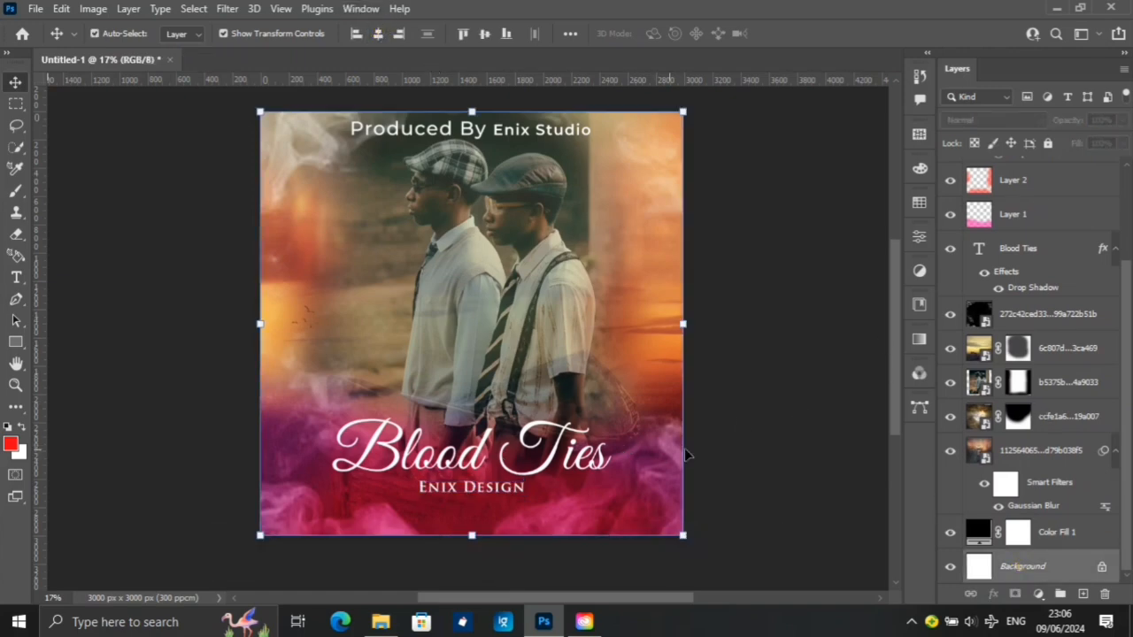
click(814, 487)
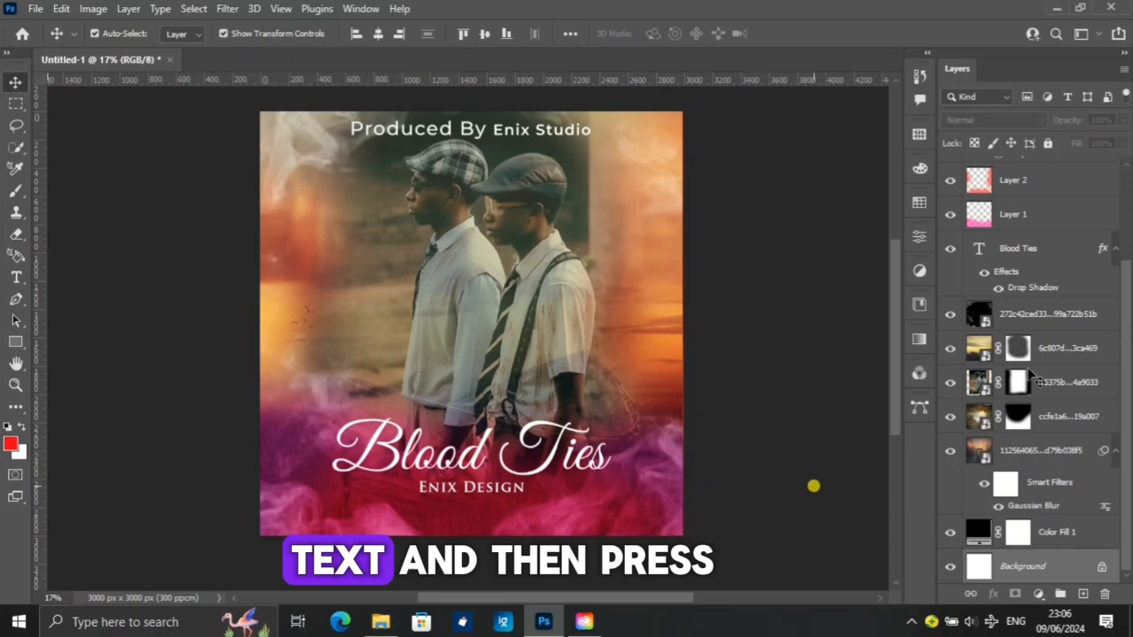
Select the "Blood Ties" and "Enix Design" text layers together and enlarge them to about 112%
click(1019, 250)
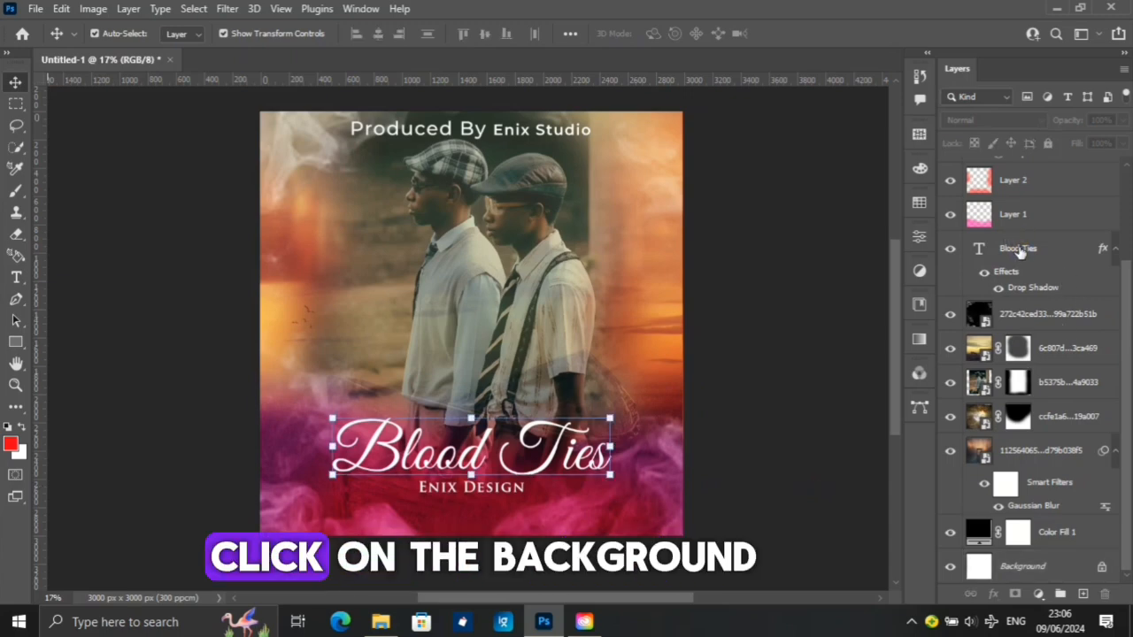
scroll(1123, 211, up, 3)
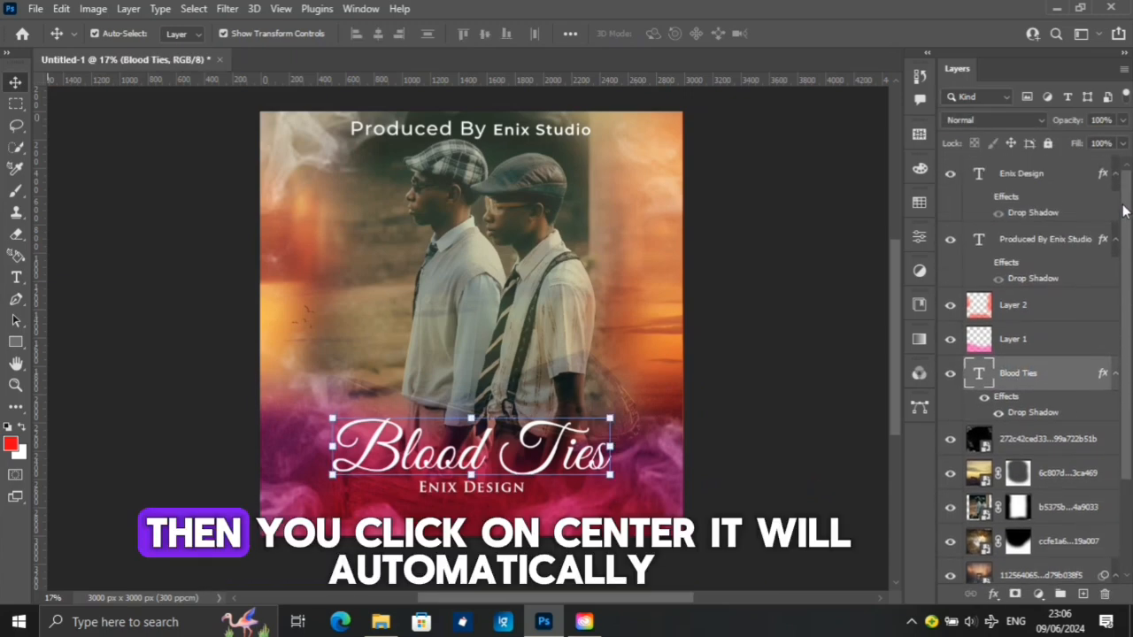
ctrl+click(1031, 174)
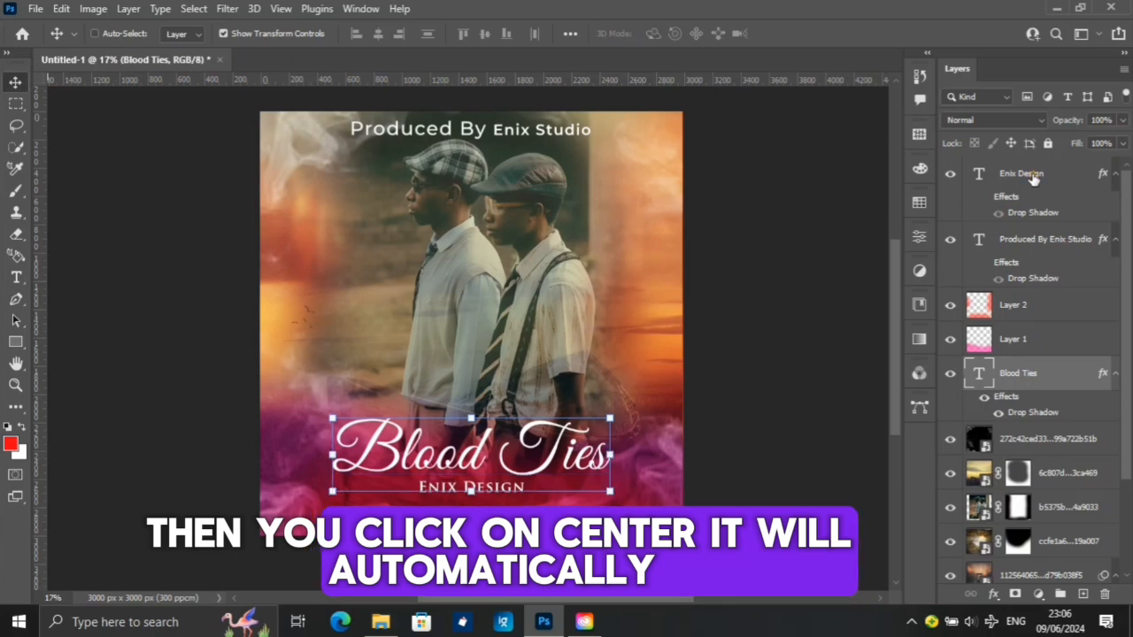
drag(611, 490, 642, 523)
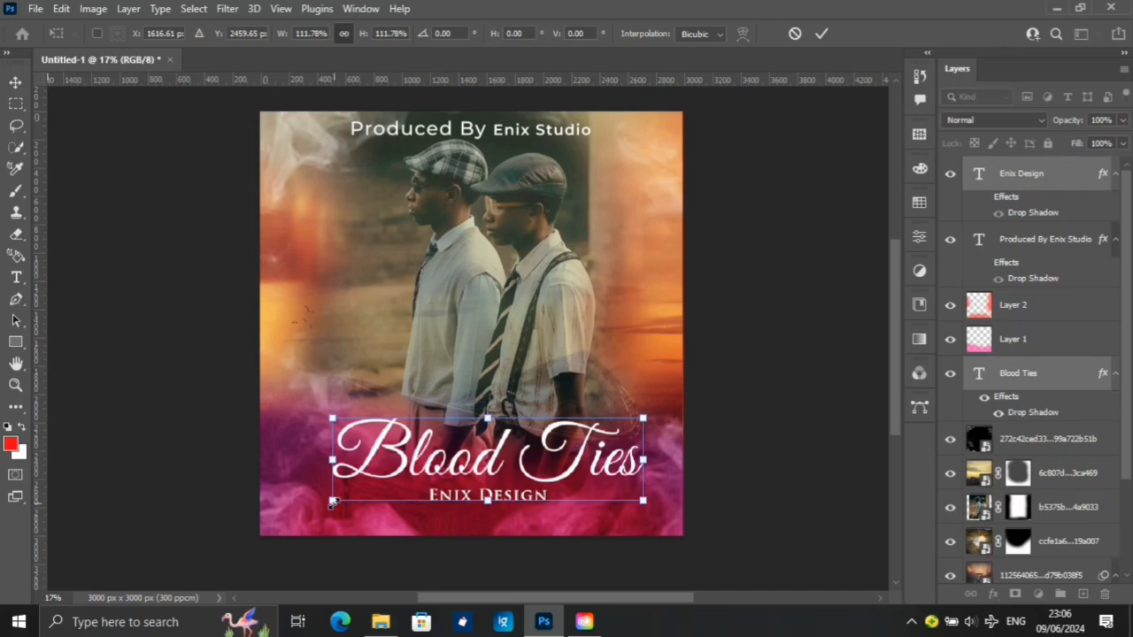
key(Return)
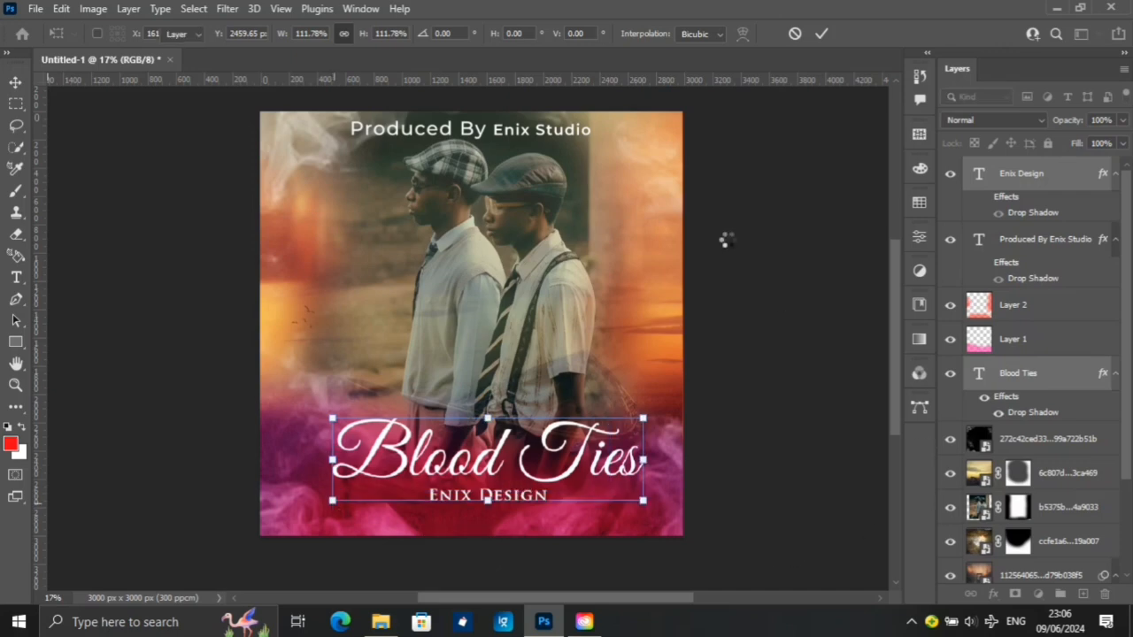
Centre the "Blood Ties" and "Enix Design" texts horizontally against the Background layer and clear the layer selection
click(381, 37)
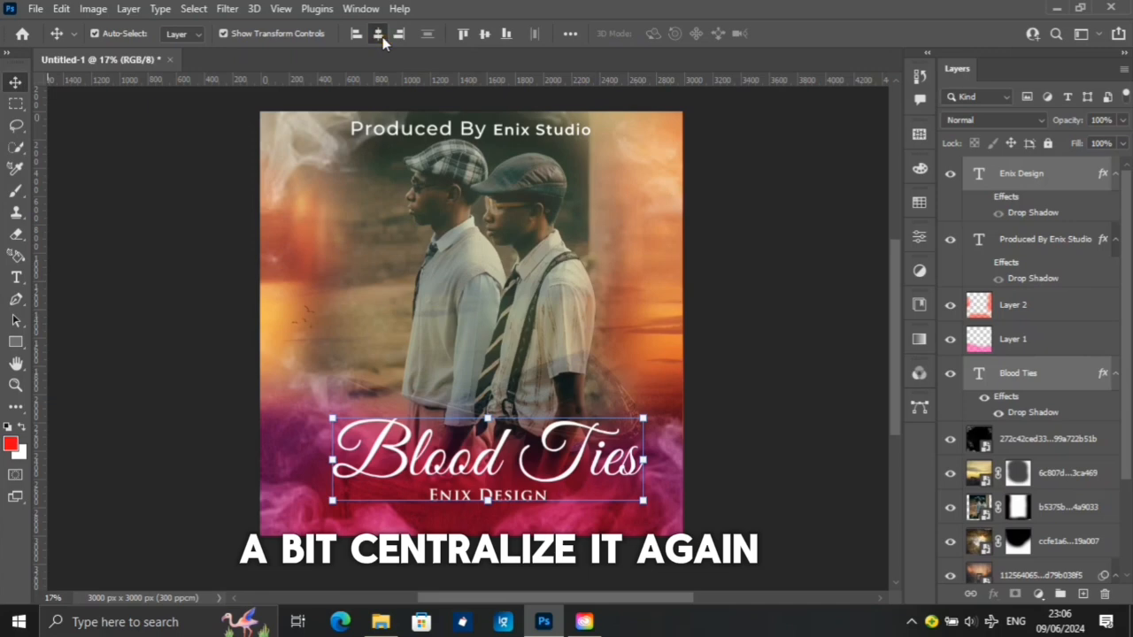
drag(1120, 346, 1130, 454)
ctrl+click(1012, 569)
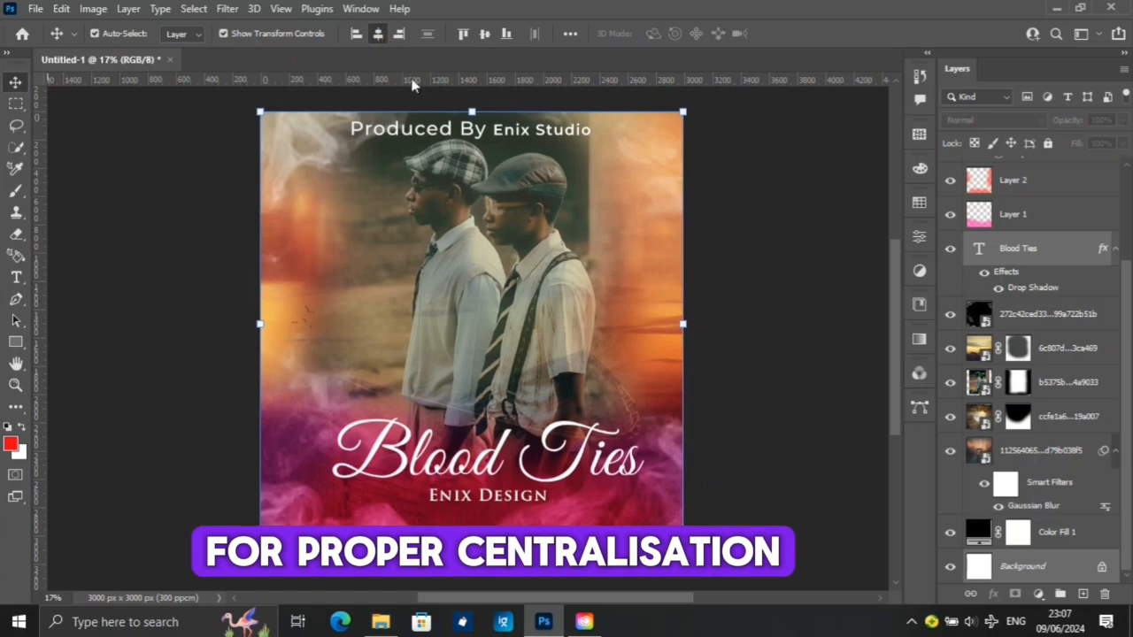
click(377, 34)
click(797, 380)
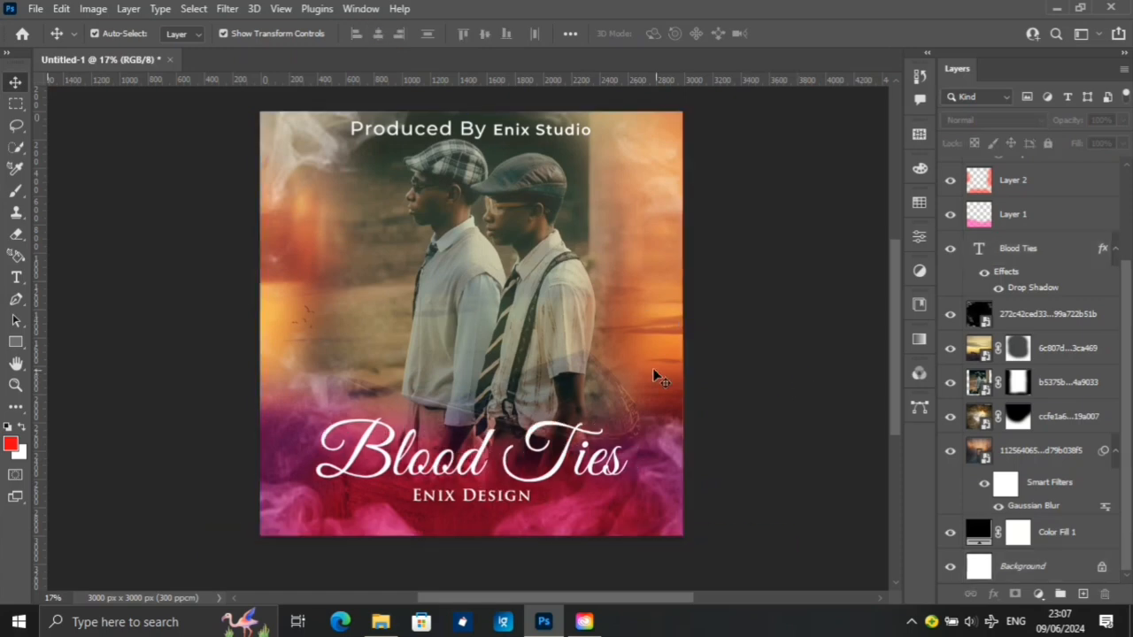
Paint black on the boat image layer's mask over the front man's lower shirt, using a 400 px soft brush at 80% opacity
click(1019, 352)
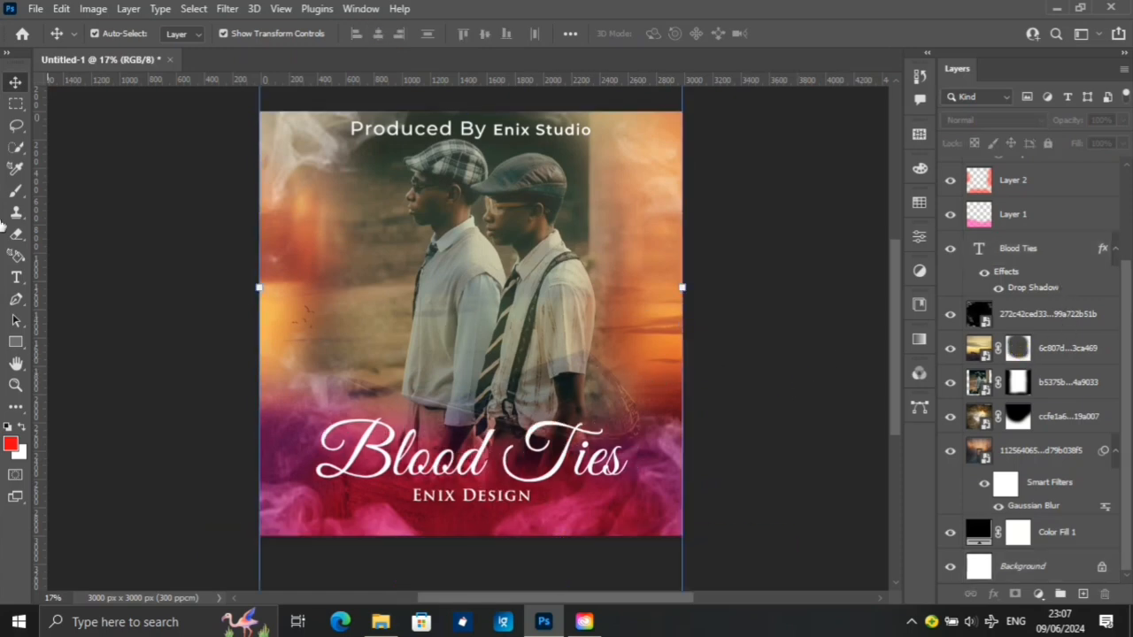
click(14, 190)
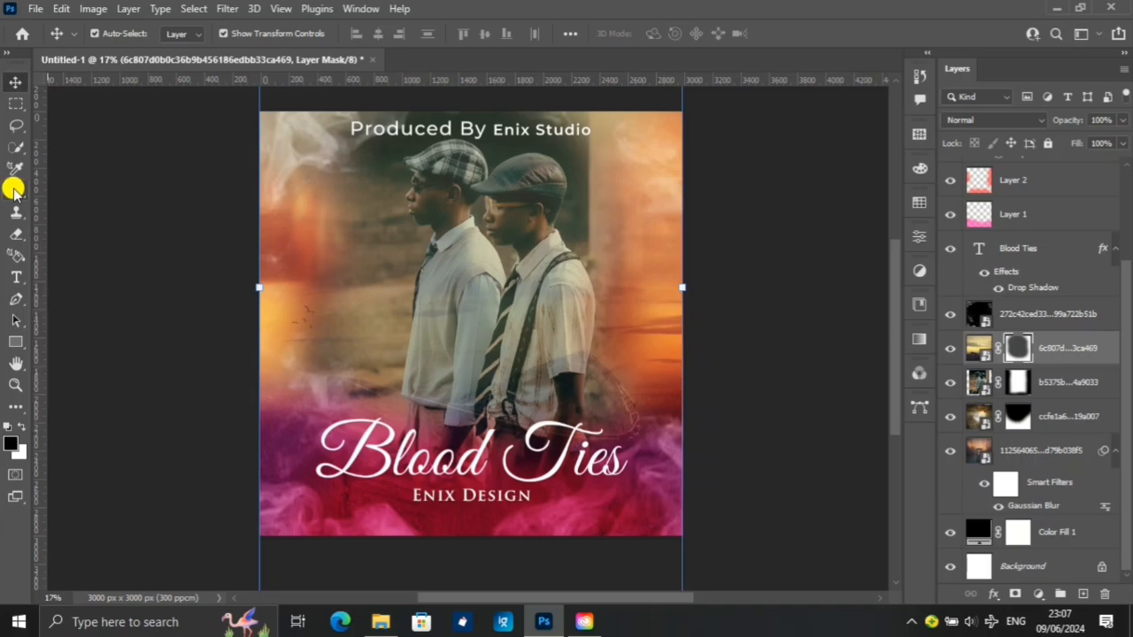
click(17, 192)
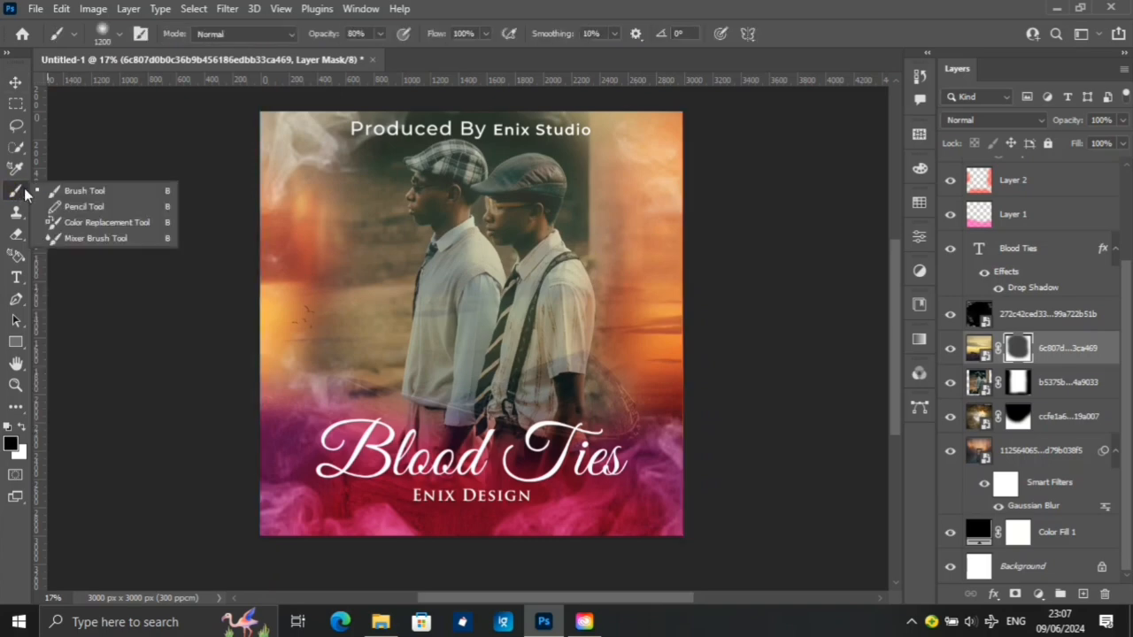
click(71, 189)
key(bracketleft)
key(bracketleft)
key(bracketleft)
key(bracketleft)
key(bracketleft)
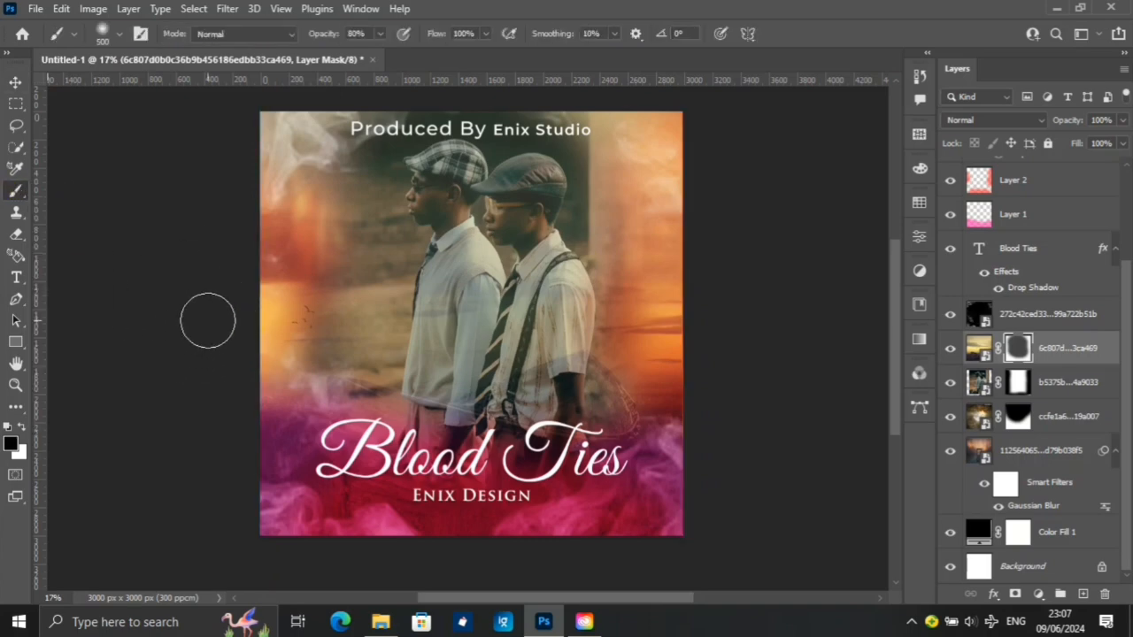
click(546, 373)
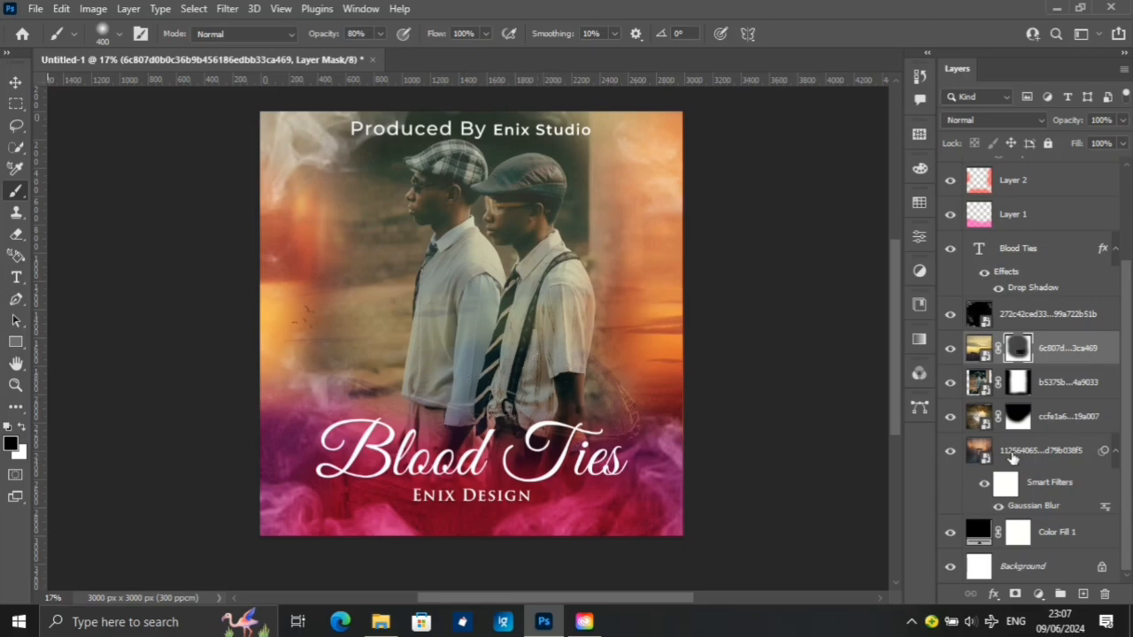
Apply a Gaussian Blur with a 4.8-pixel radius to the boat image itself, then reselect its layer mask
click(976, 345)
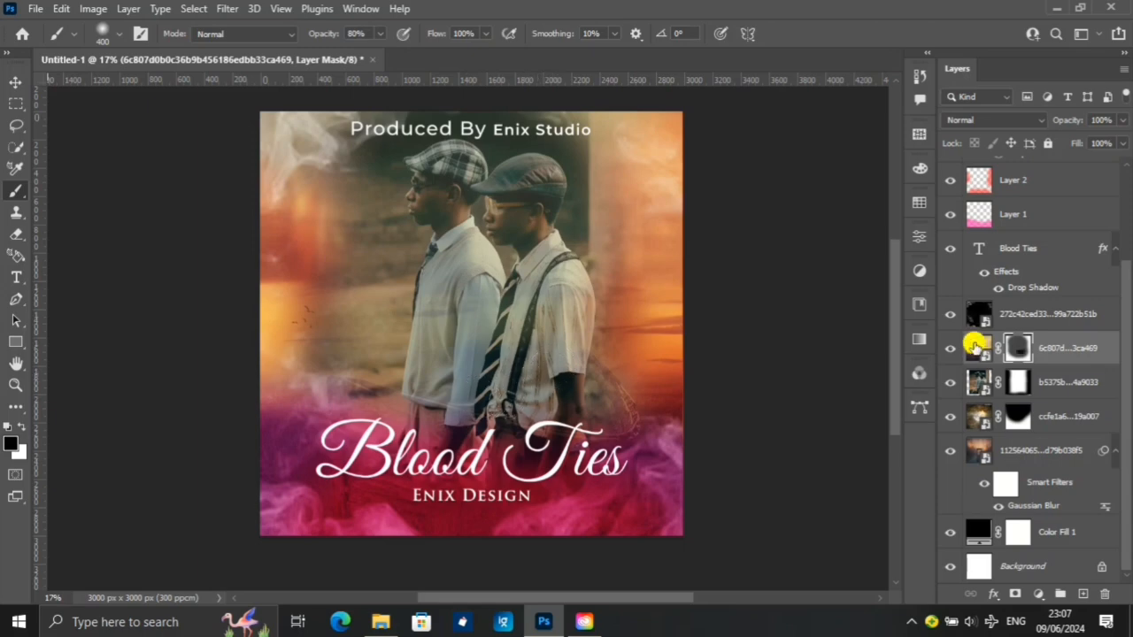
click(228, 8)
mouse_move(253, 205)
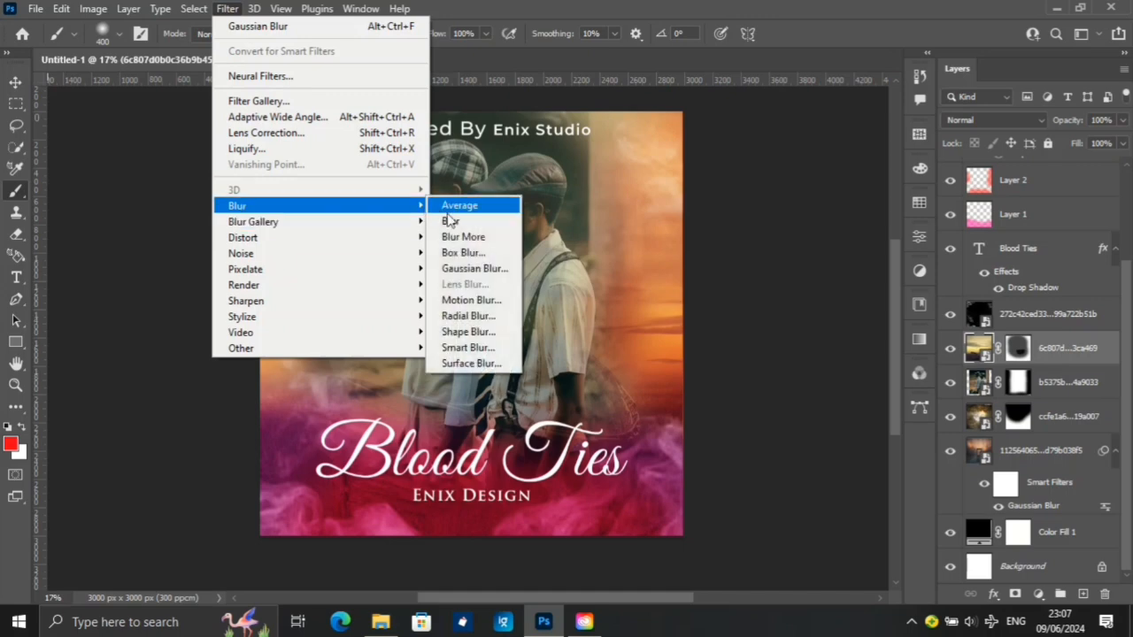
click(474, 268)
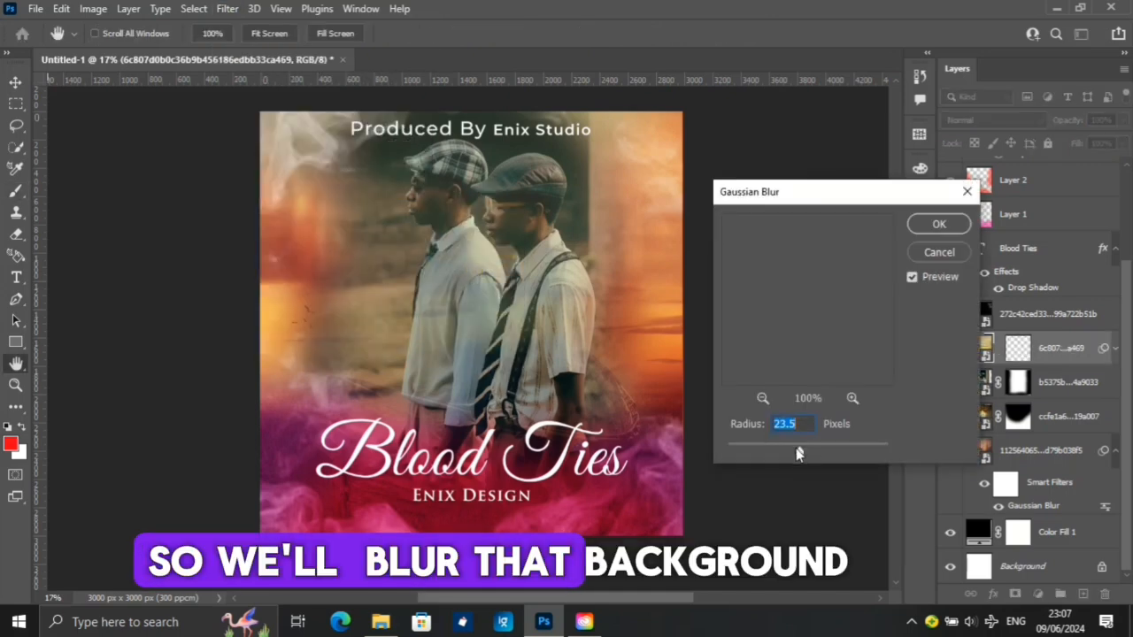
drag(799, 449, 769, 453)
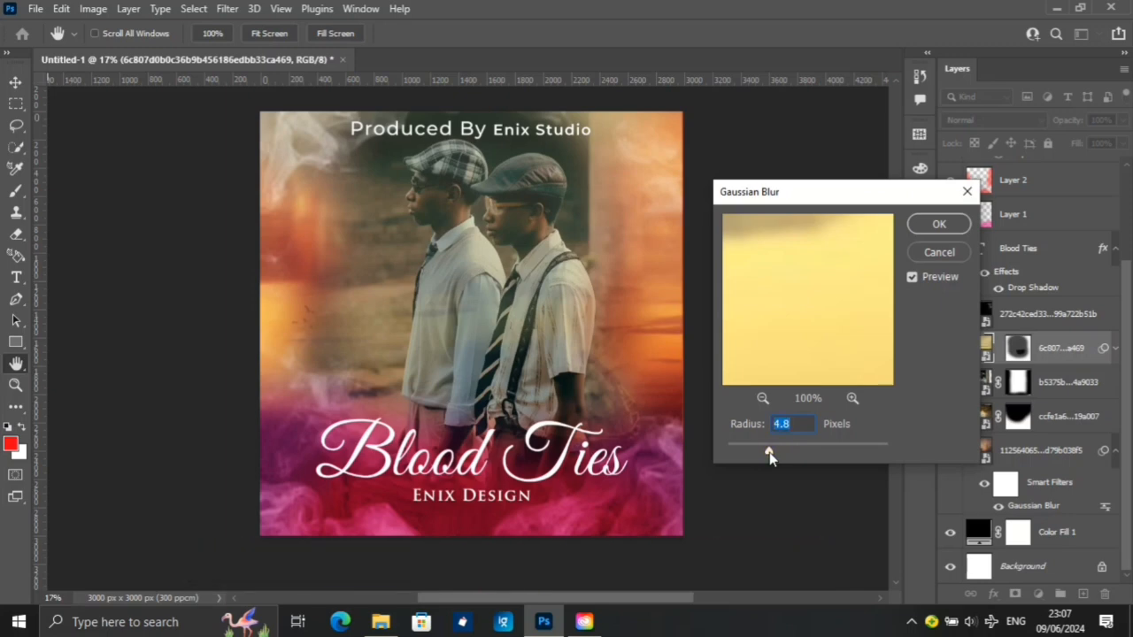
click(940, 225)
key(b)
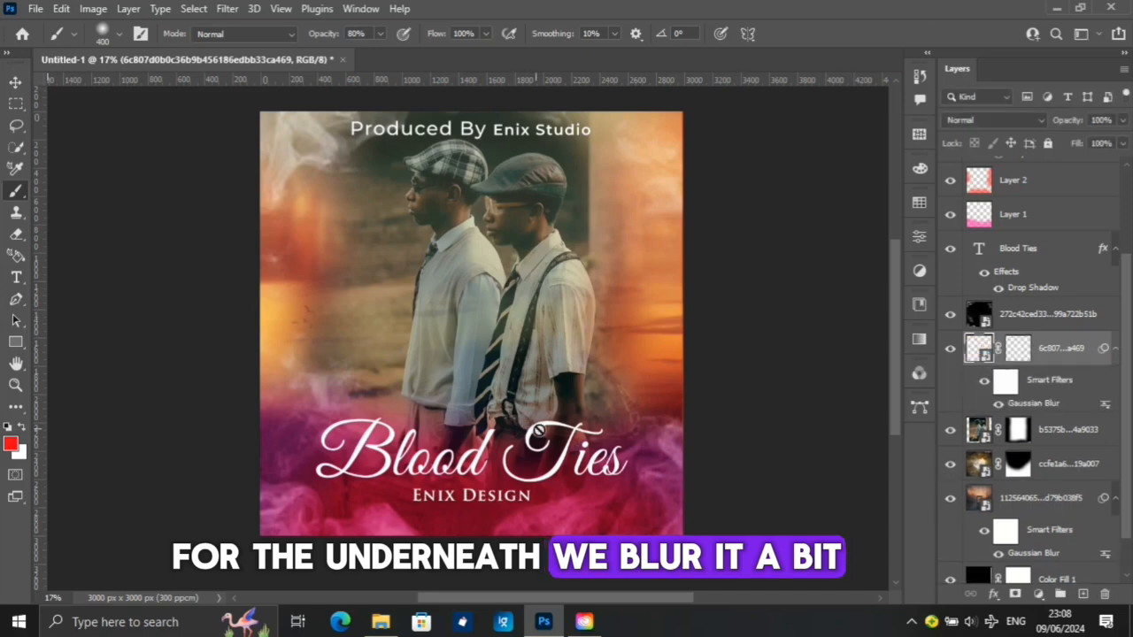
click(1018, 347)
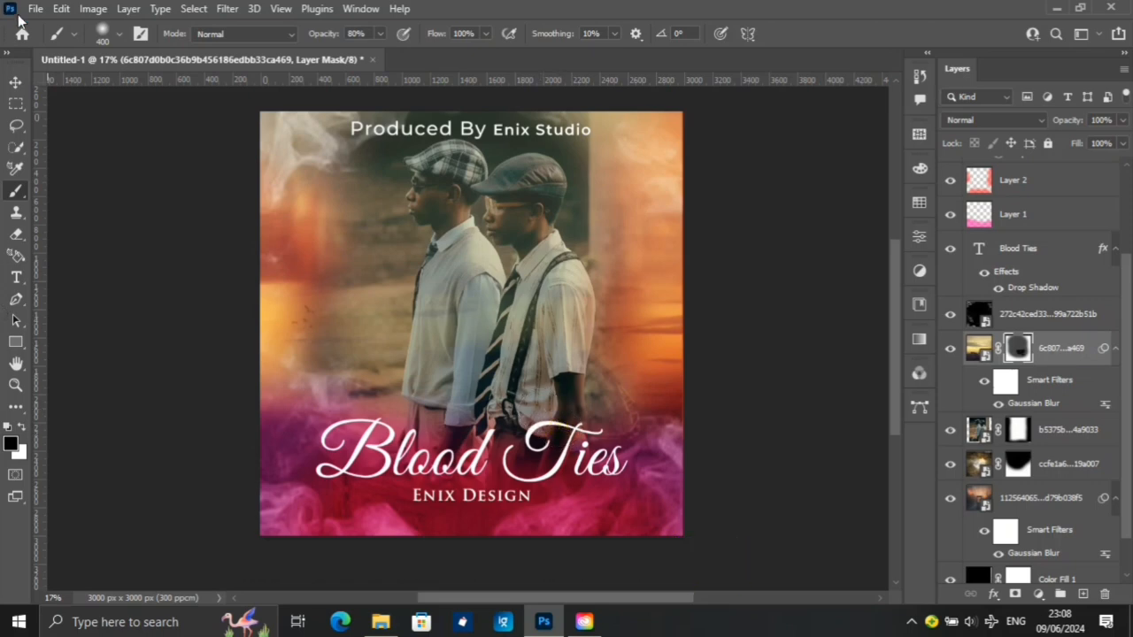
Apply Smart Sharpen to the photo of the two men with amount 245%, radius 1.5 px, 10% noise reduction and Lens Blur removal
click(15, 82)
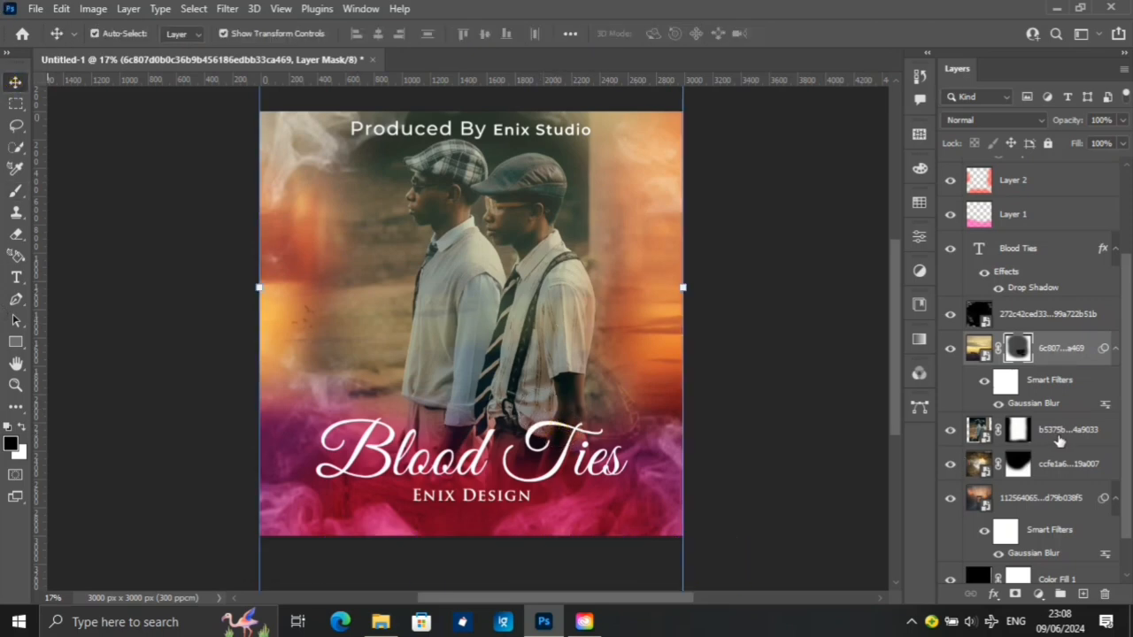
click(1063, 431)
click(231, 8)
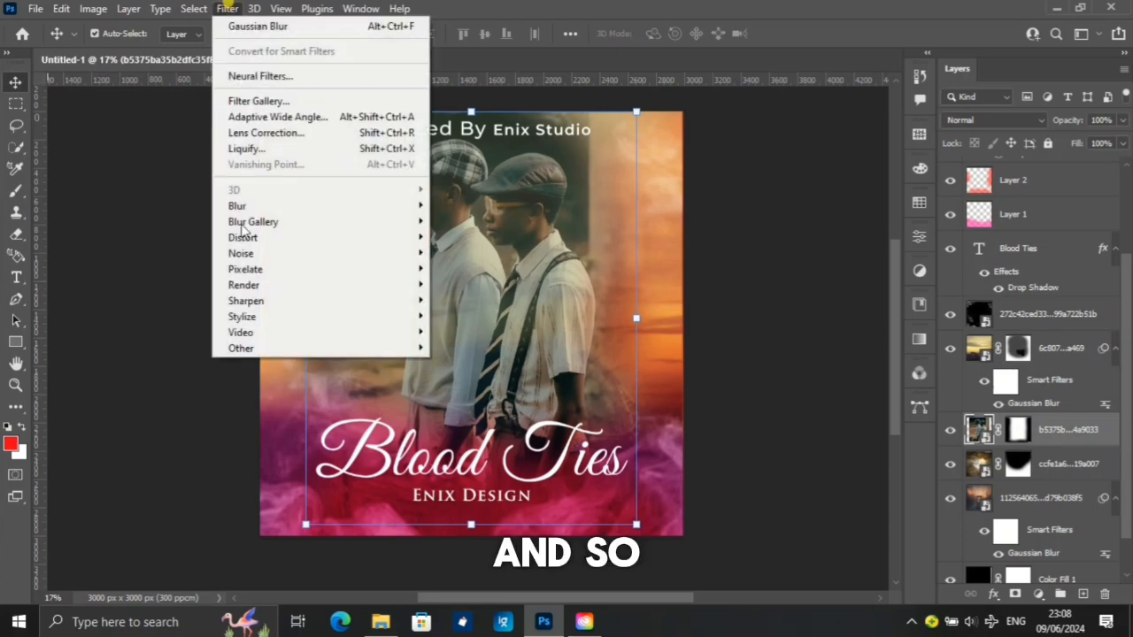
mouse_move(280, 305)
click(491, 366)
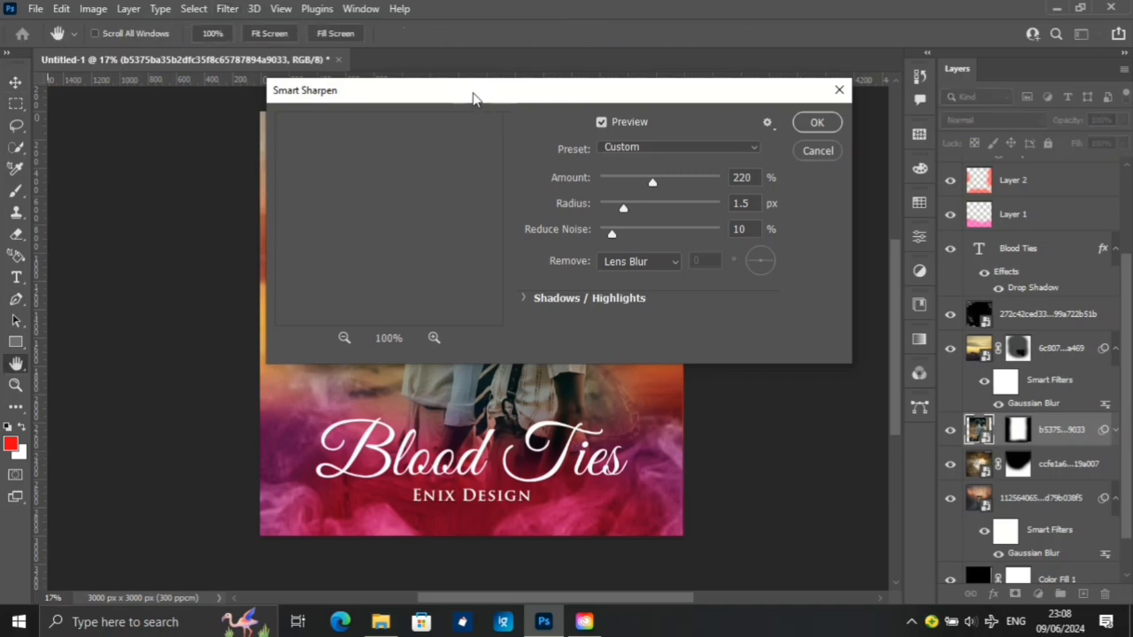
drag(472, 93, 733, 162)
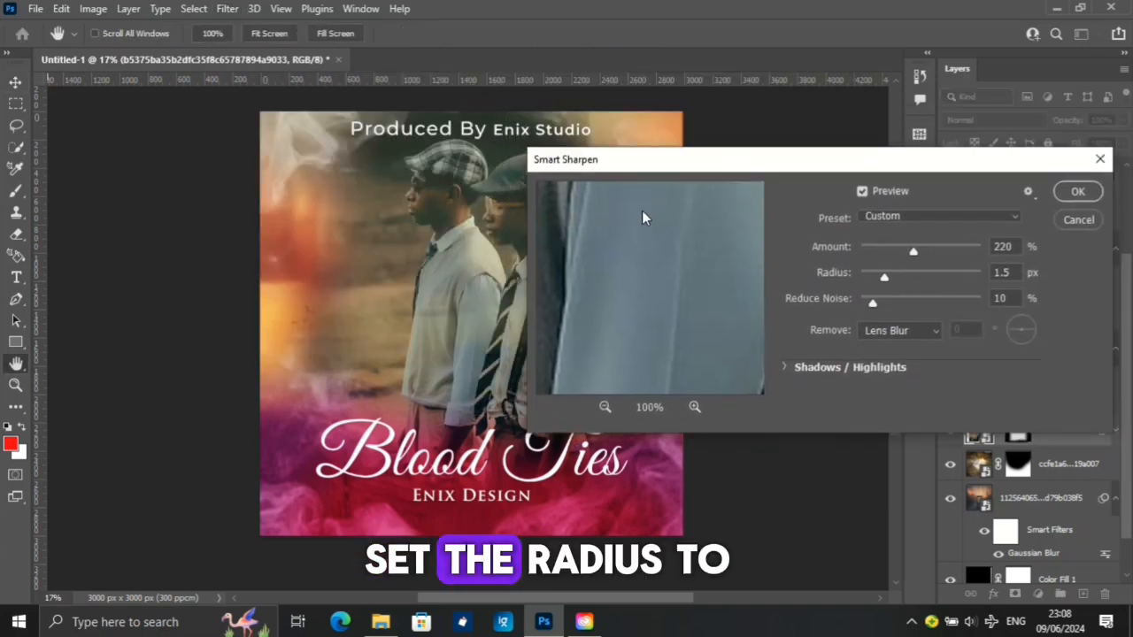
drag(617, 247, 678, 344)
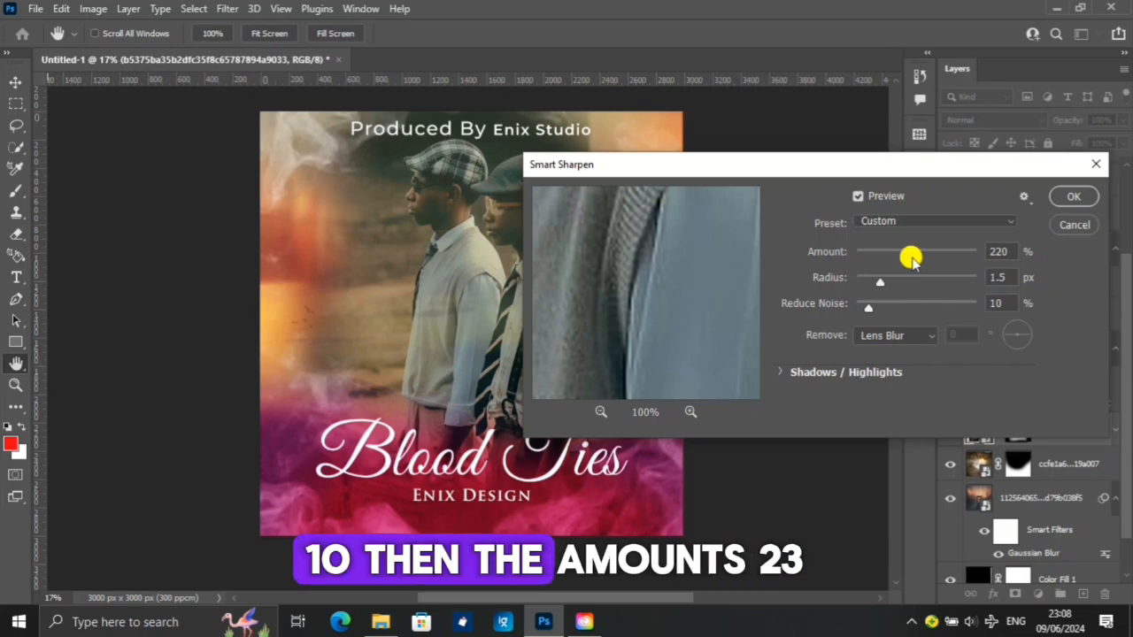
drag(912, 258, 917, 259)
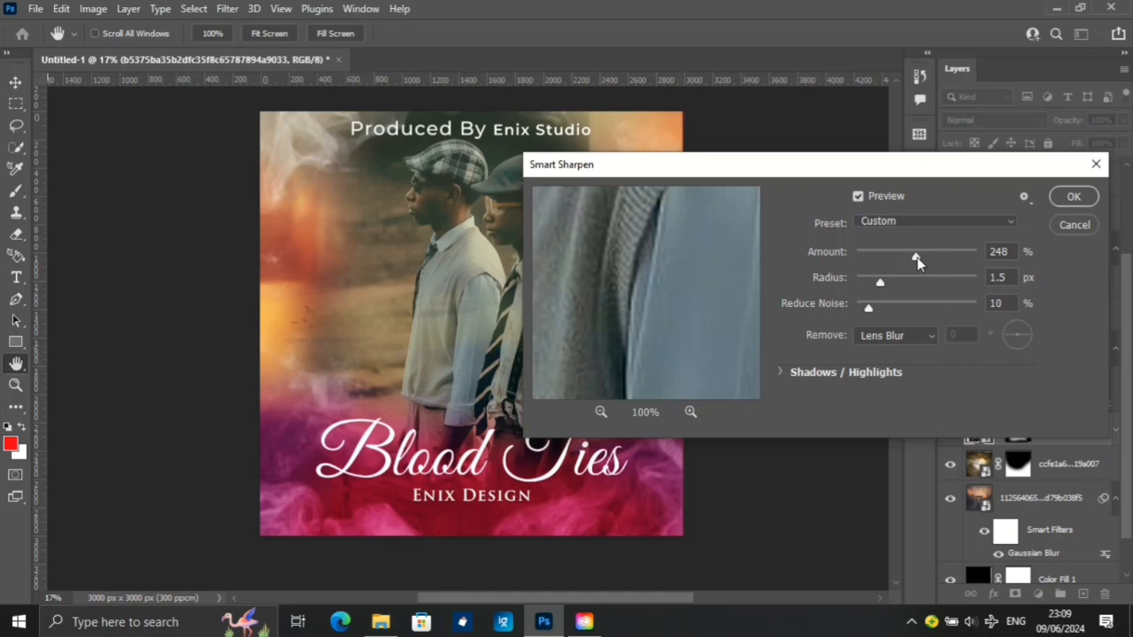
drag(917, 258, 918, 258)
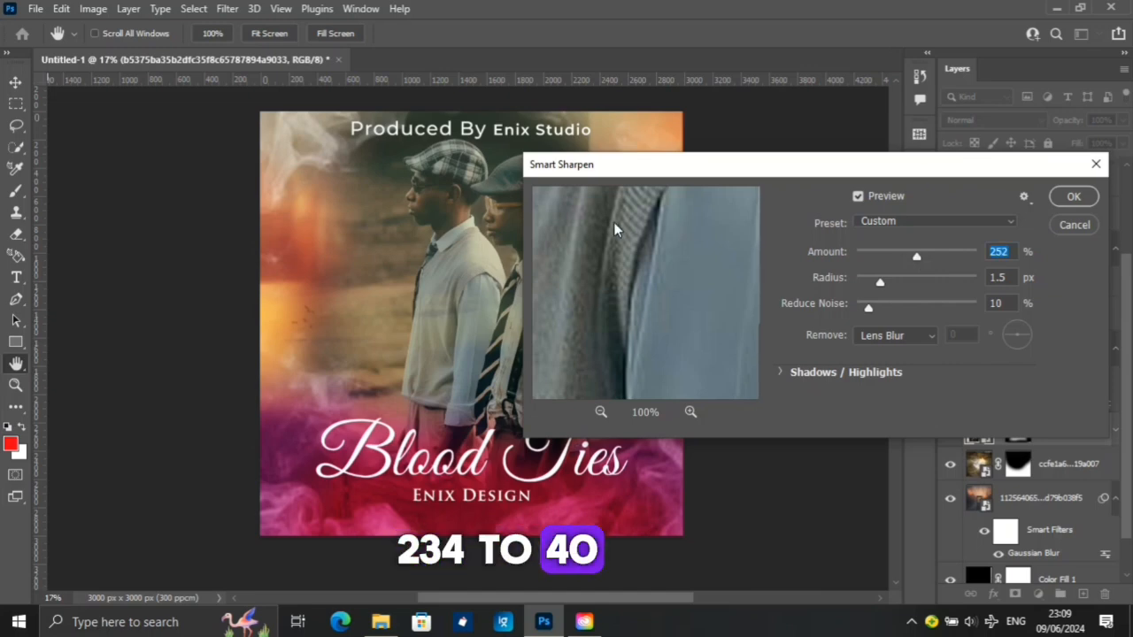
click(598, 413)
click(598, 412)
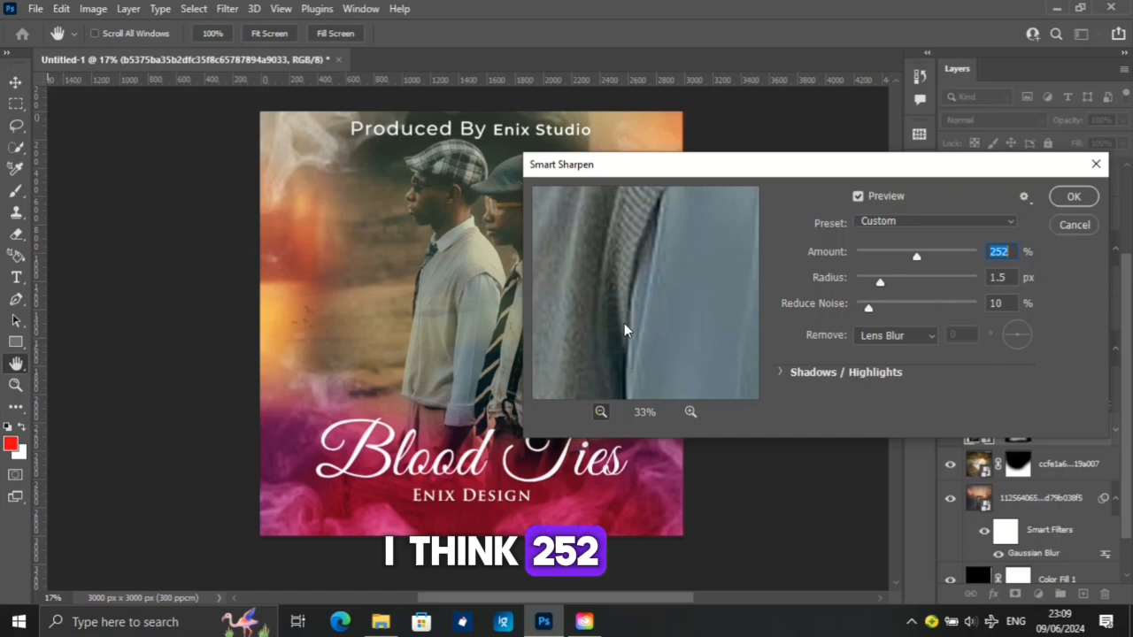
drag(618, 291, 664, 440)
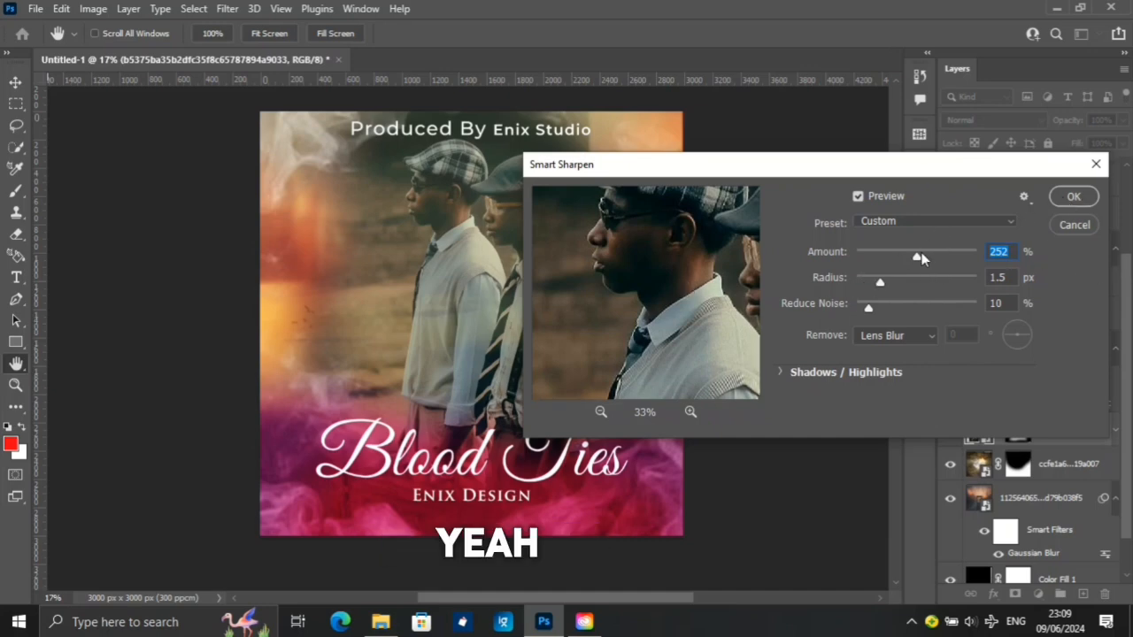
drag(918, 254, 917, 258)
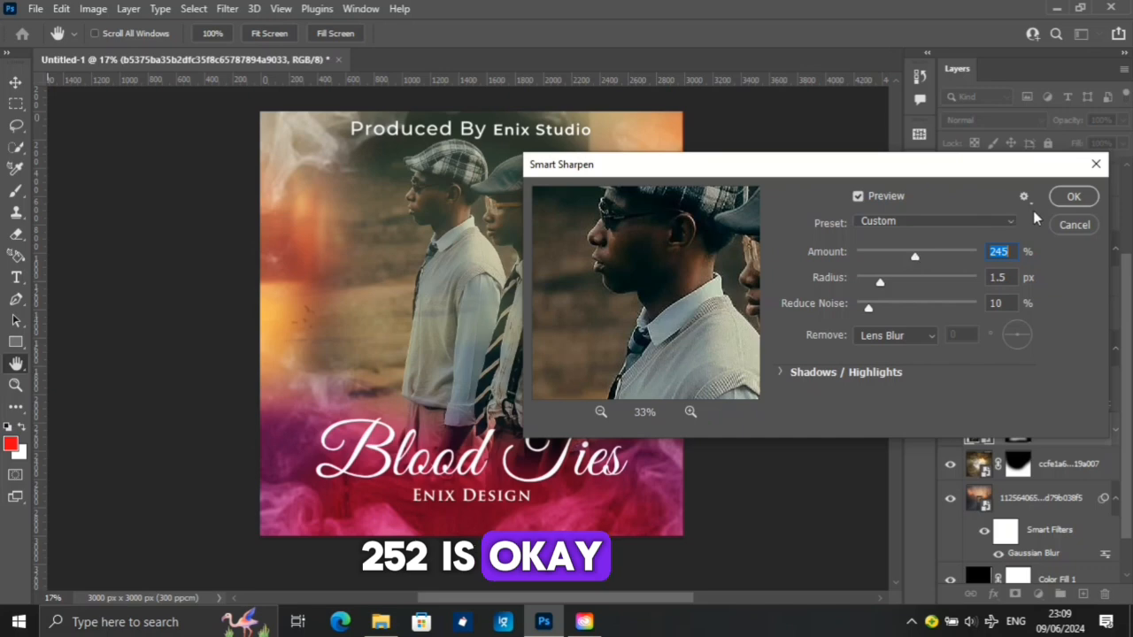
click(1072, 196)
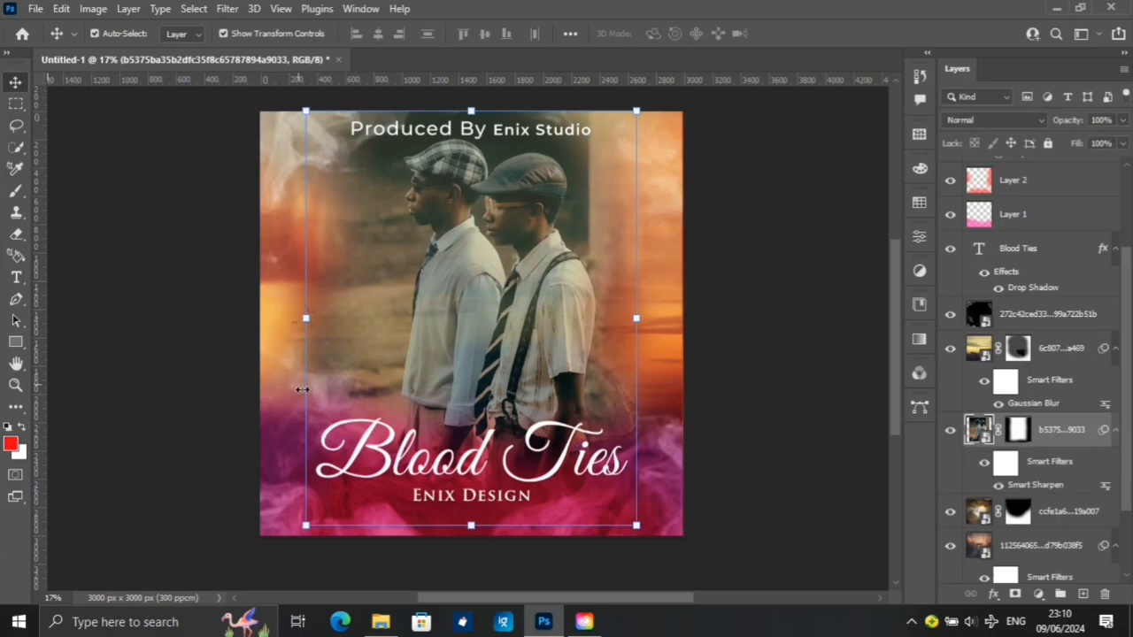
click(778, 336)
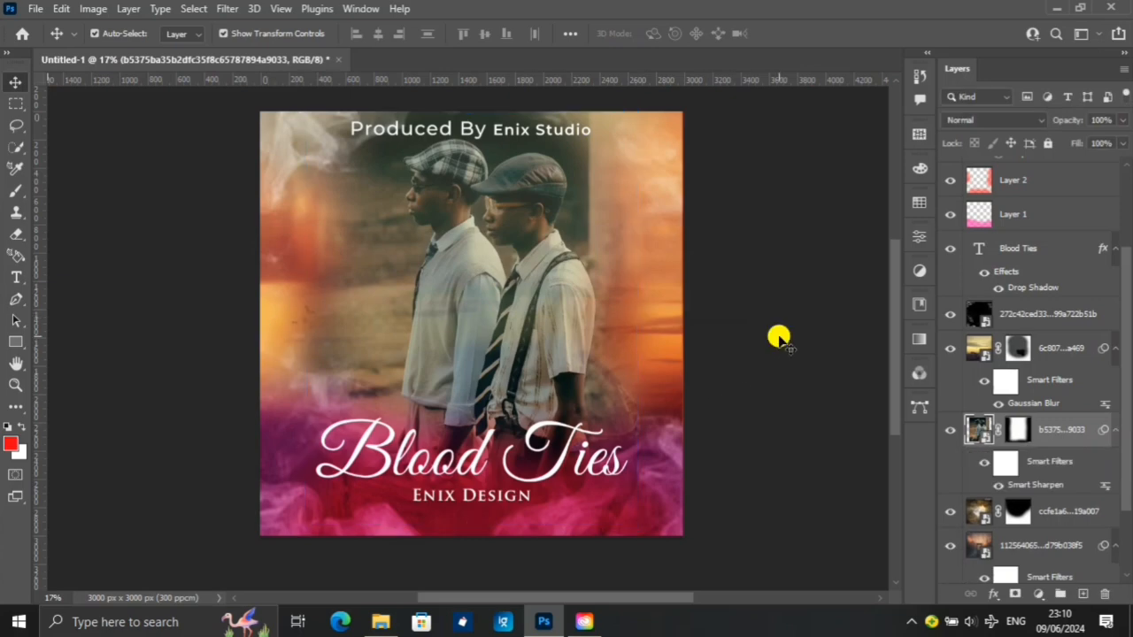
Try the Blacklisted font on the "Produced By Enix Studio" credit, then set the whole text to Montserrat Regular
click(440, 131)
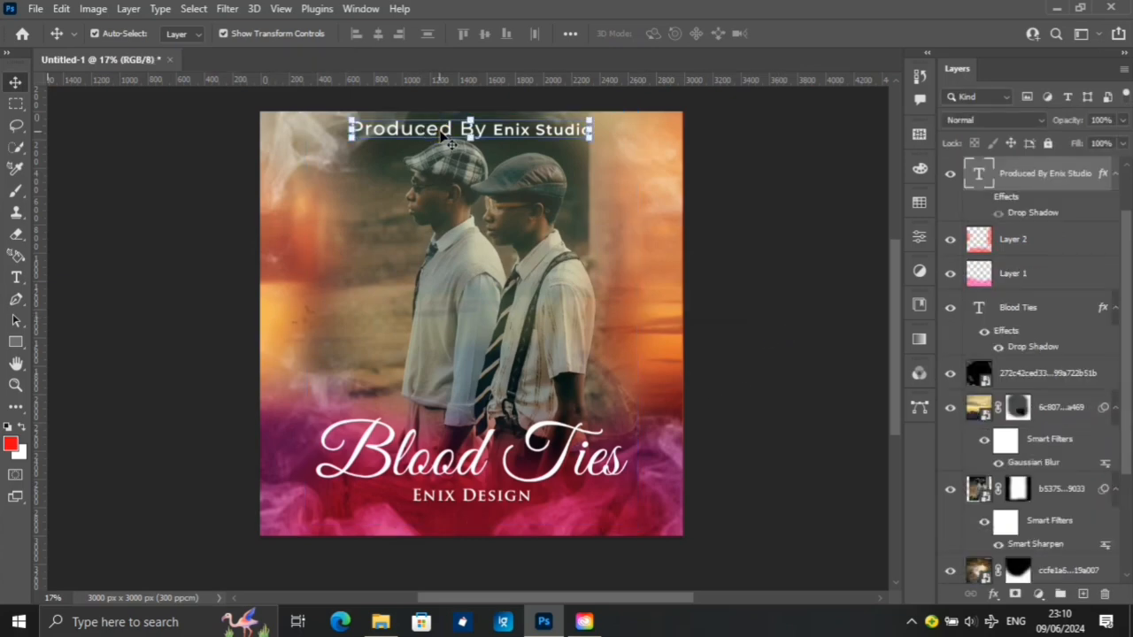
click(918, 239)
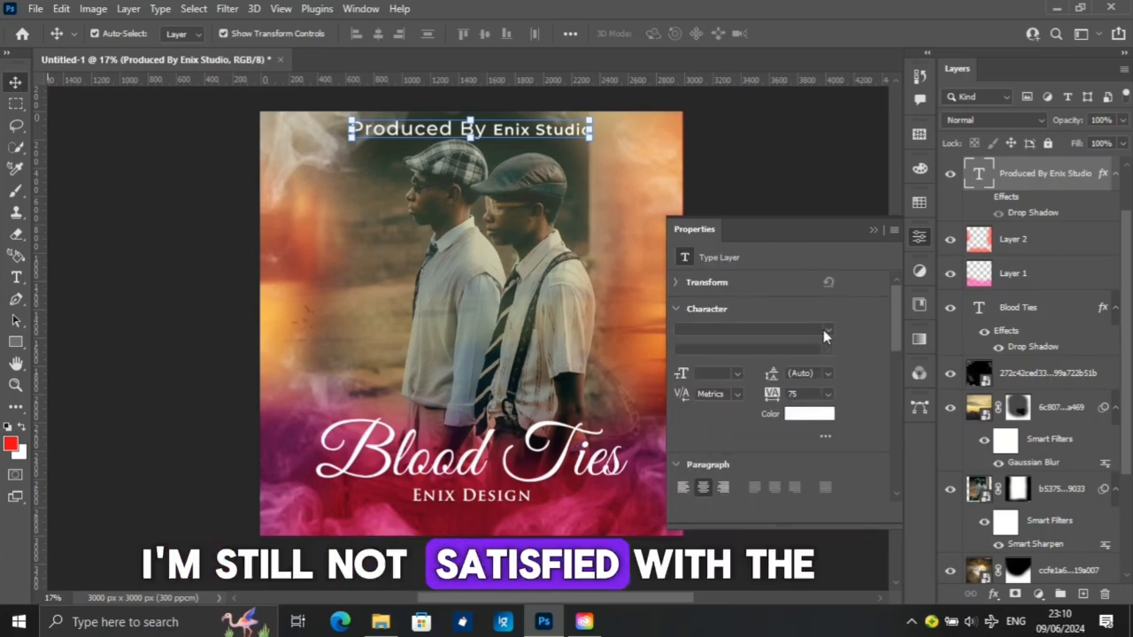
click(826, 332)
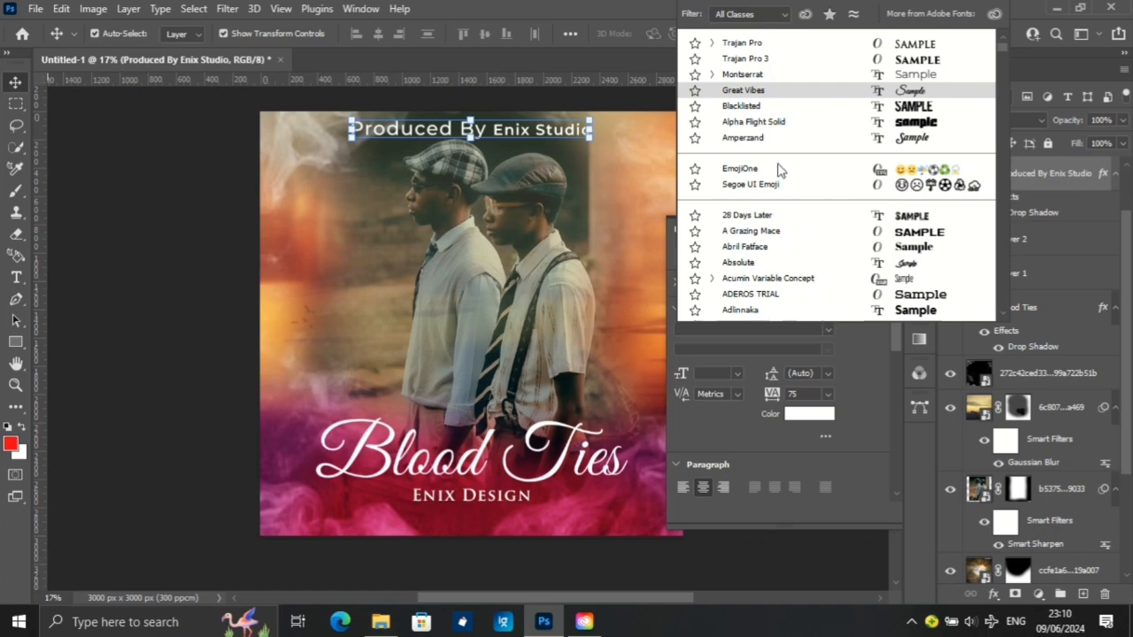
click(749, 106)
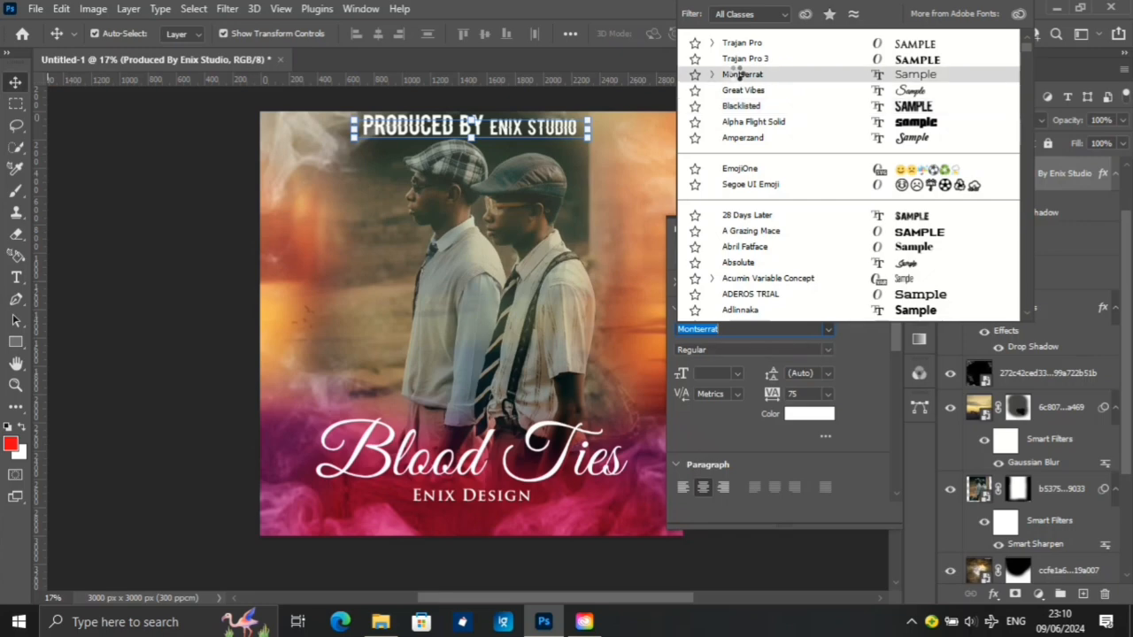
click(739, 75)
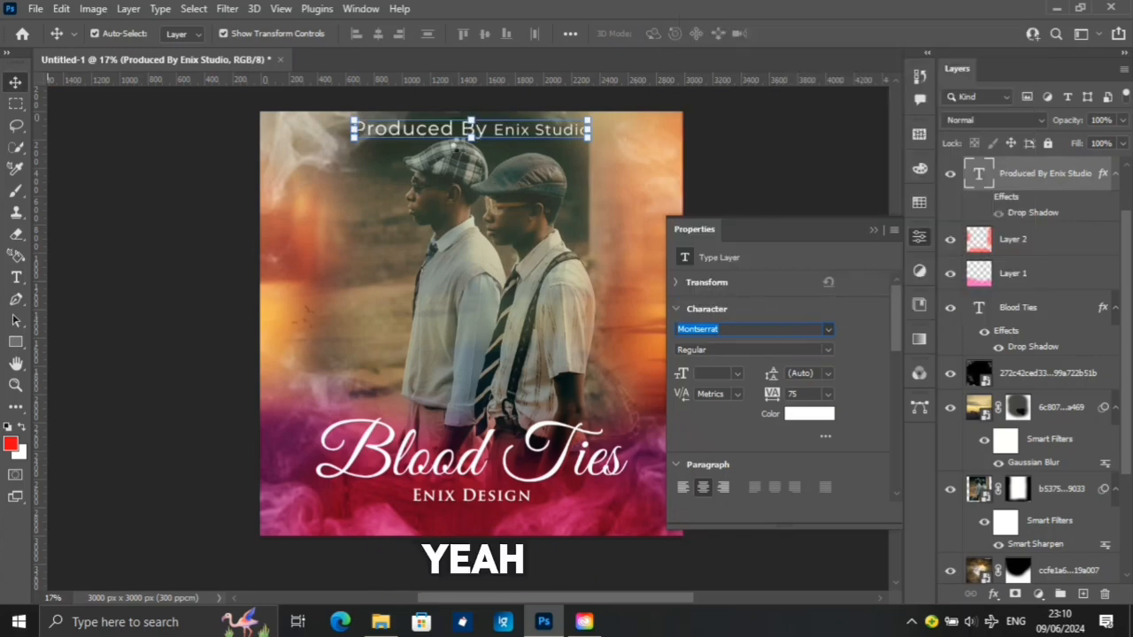
key(Return)
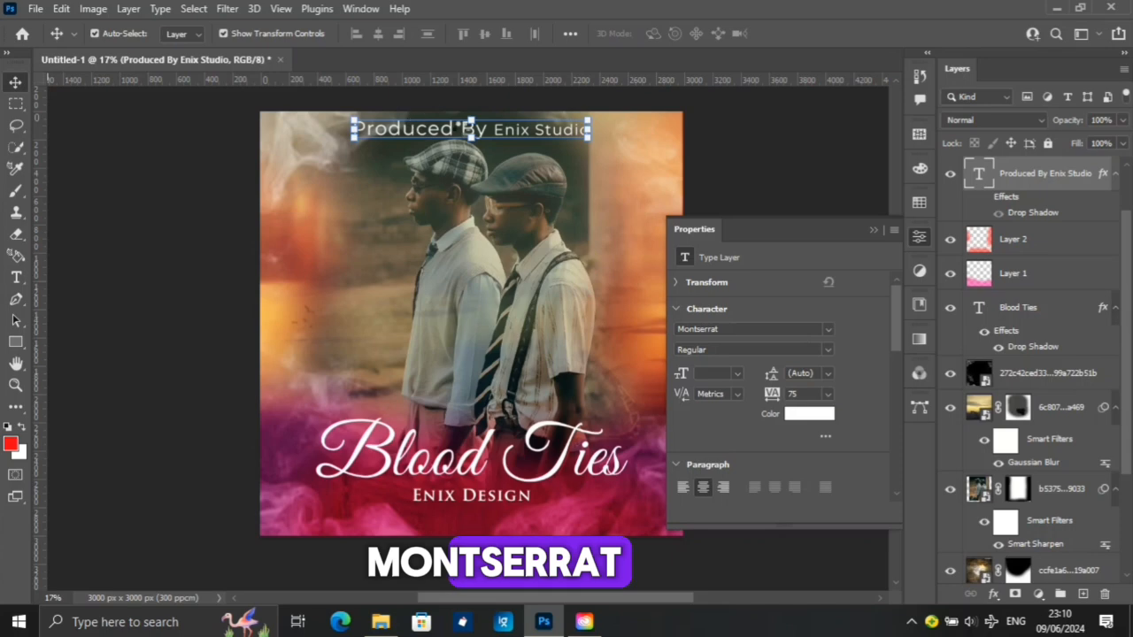
Change the capital B of "By" to lowercase so the credit reads "Produced by Enix Studio"
double_click(485, 131)
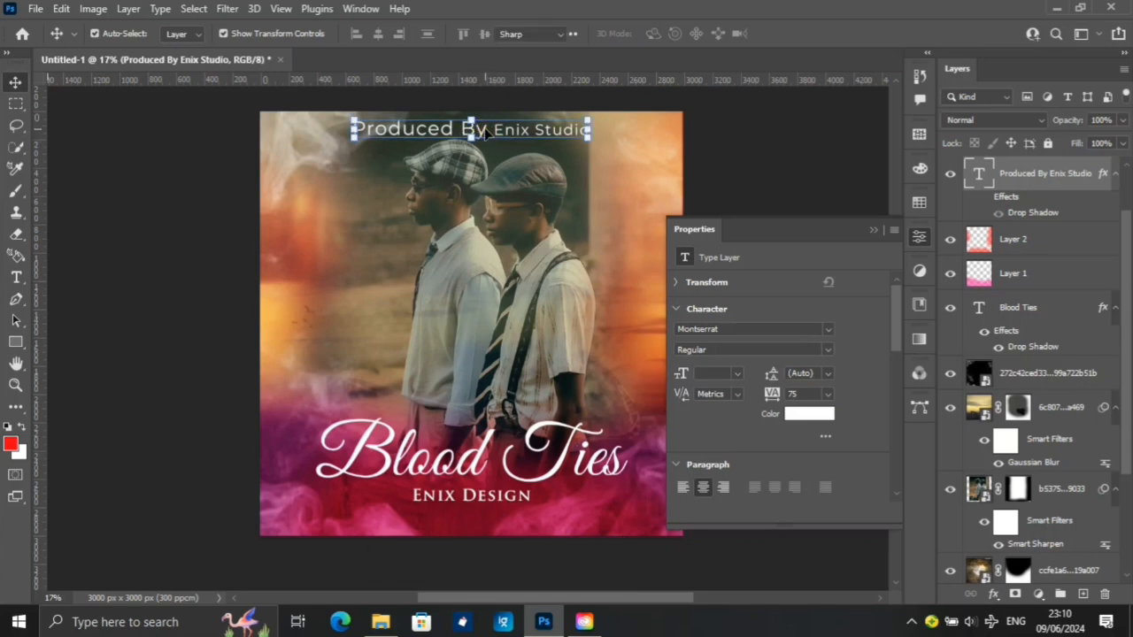
drag(477, 129, 466, 128)
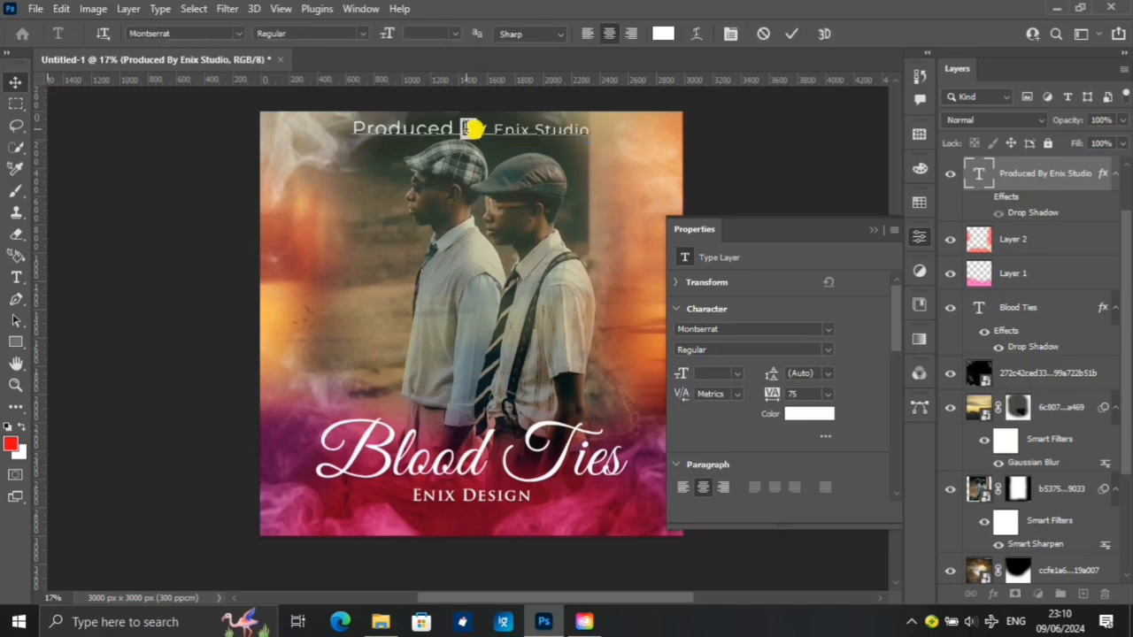
text(b)
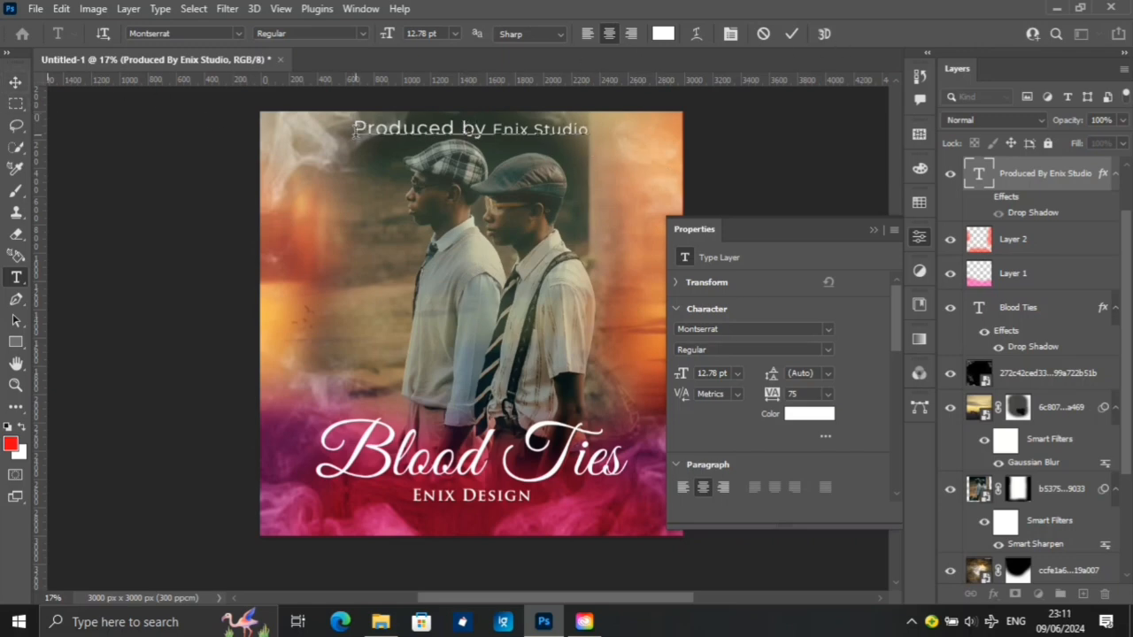
Set the letter tracking of the entire "Produced by Enix Studio" text to 300 and commit the edit
drag(354, 135, 597, 131)
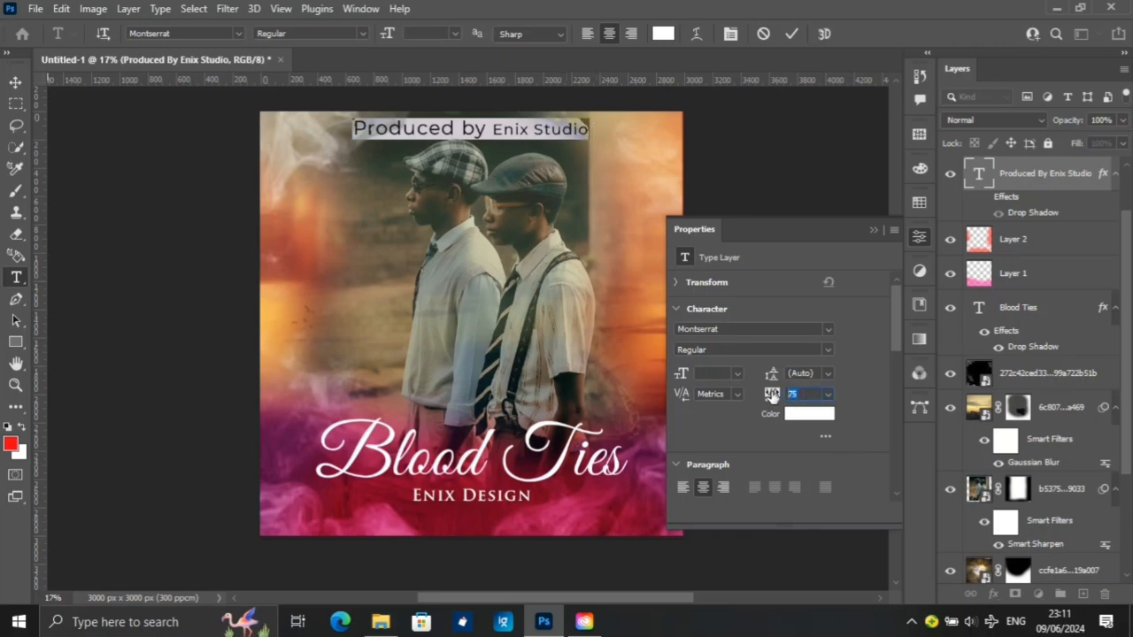
text(300)
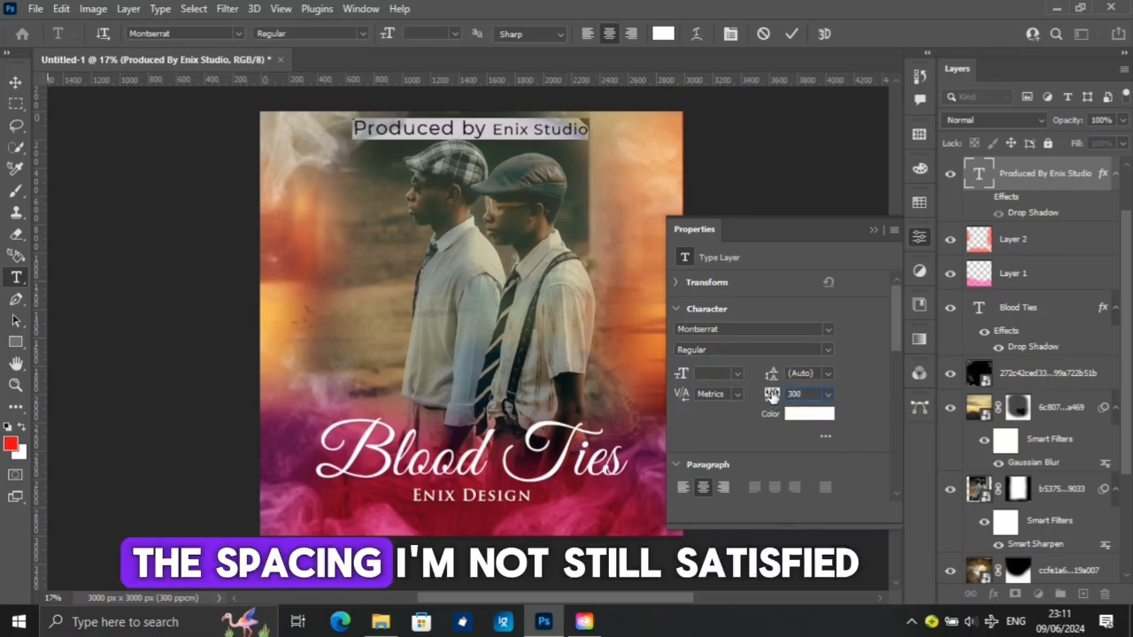
key(Return)
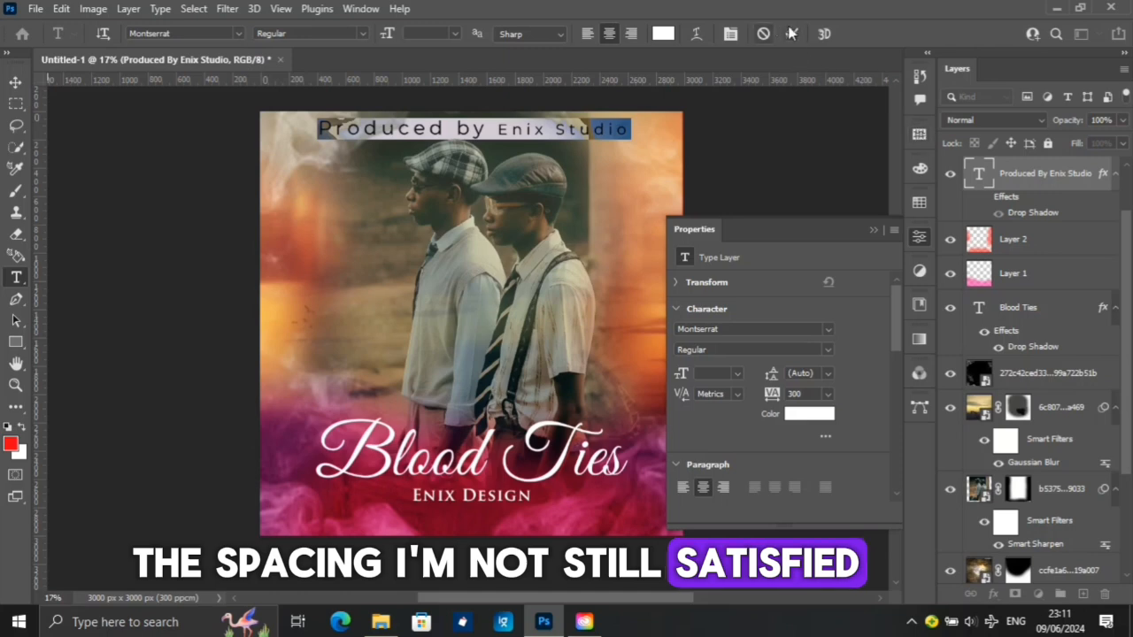
click(98, 156)
click(15, 82)
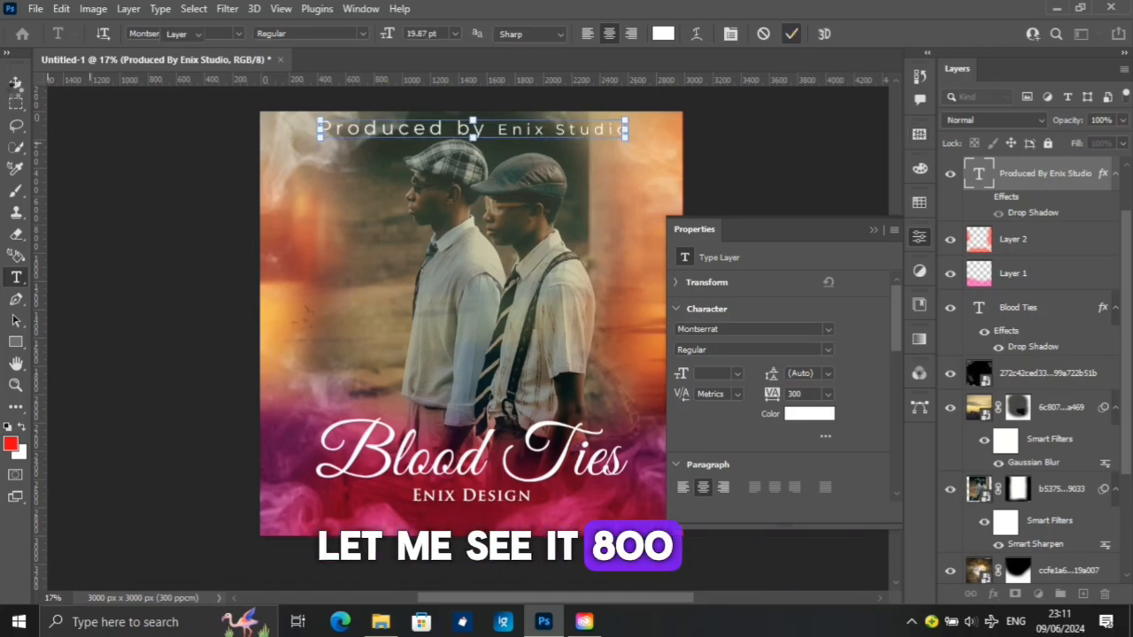
click(15, 82)
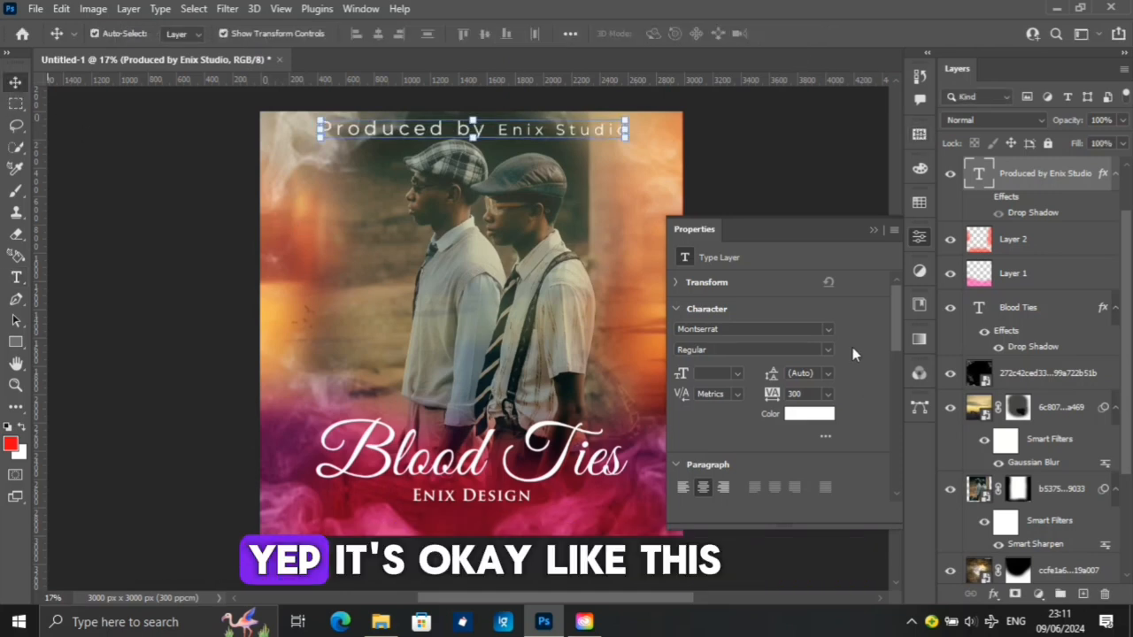
Set the producer credit's font weight to Medium and scale the text down to about 97%
click(828, 354)
click(715, 464)
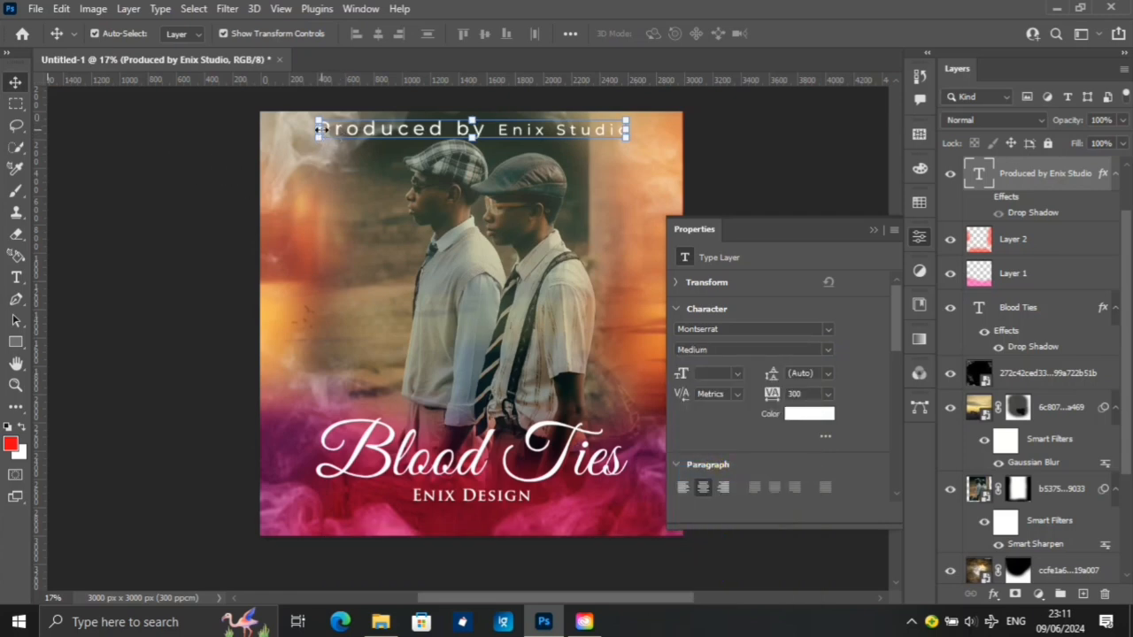
drag(321, 129, 328, 128)
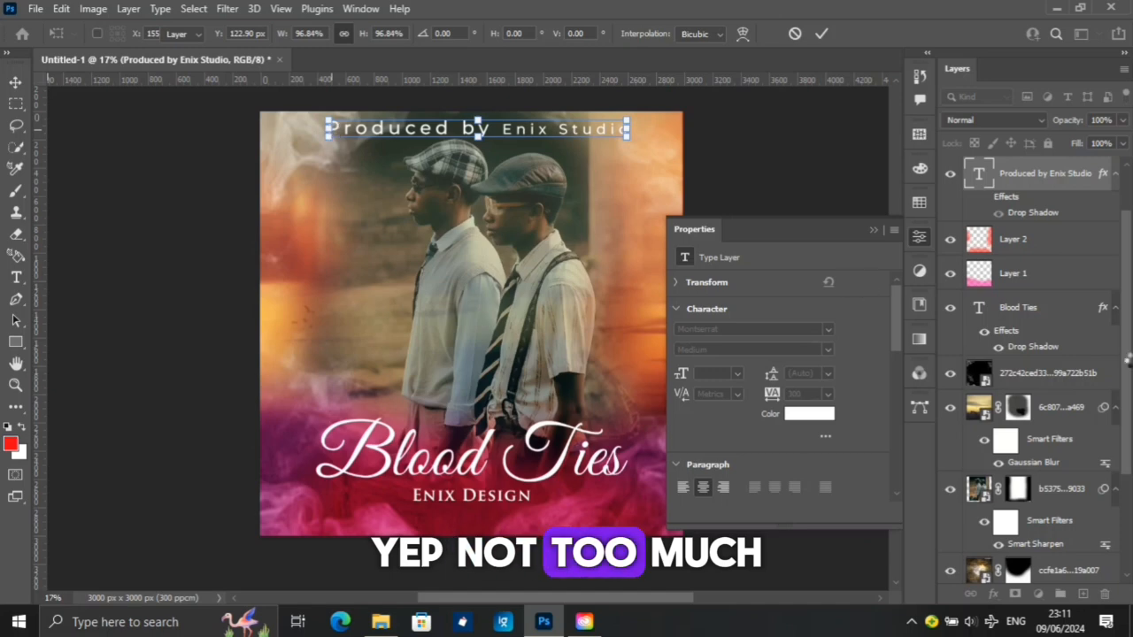
key(Return)
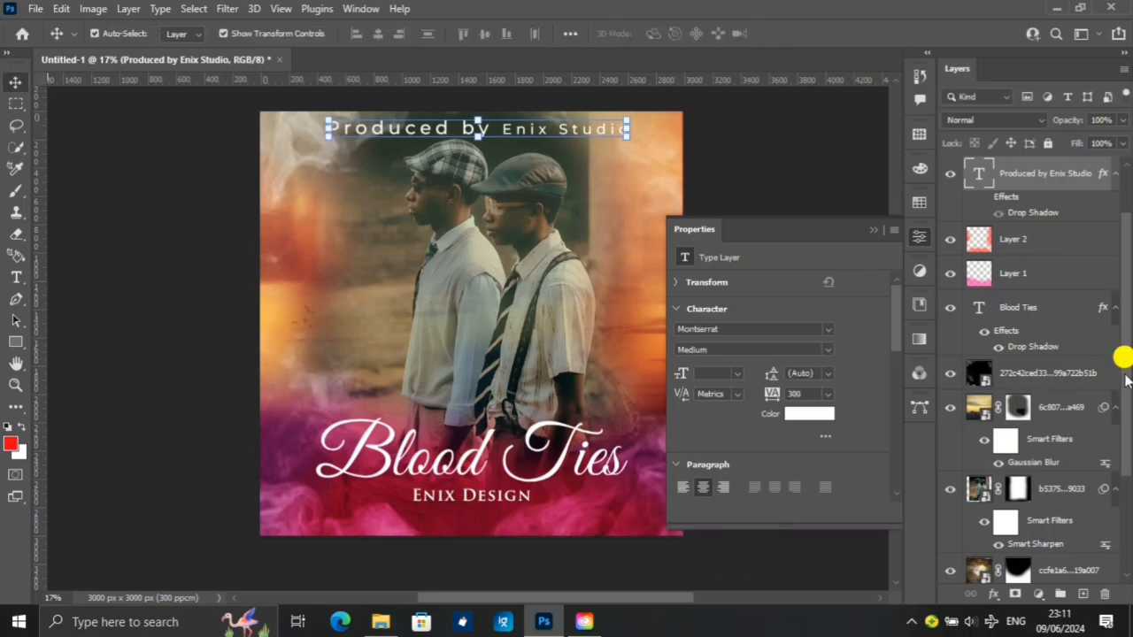
Centre the "Produced by Enix Studio" credit horizontally against the Background layer and clear the layer selection
drag(1126, 378, 1124, 502)
ctrl+click(1038, 571)
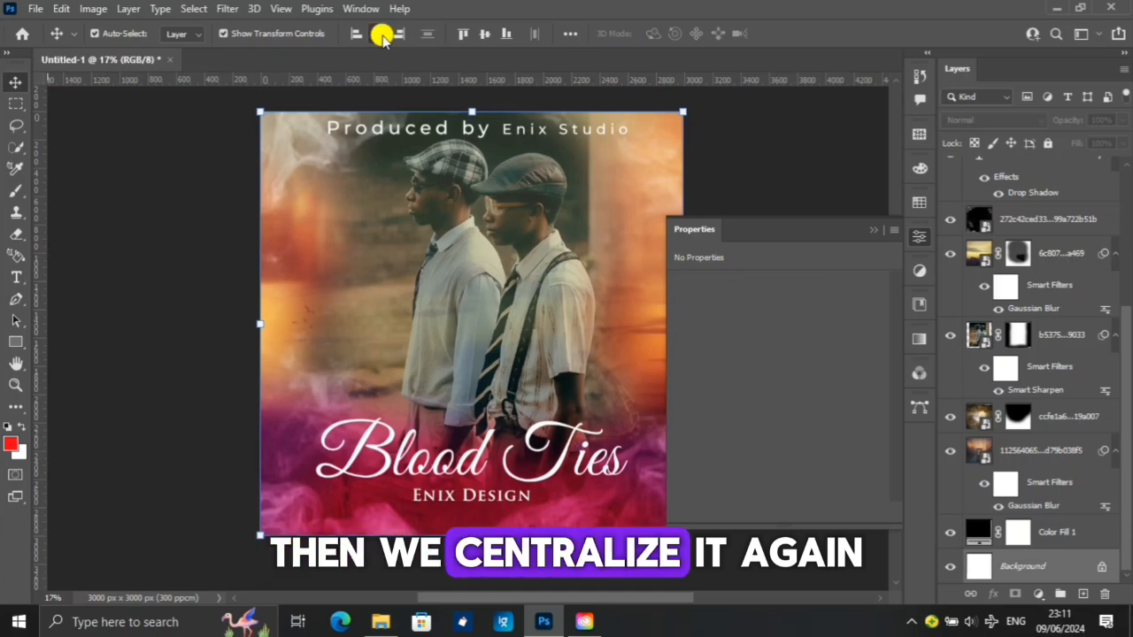
click(378, 34)
click(873, 229)
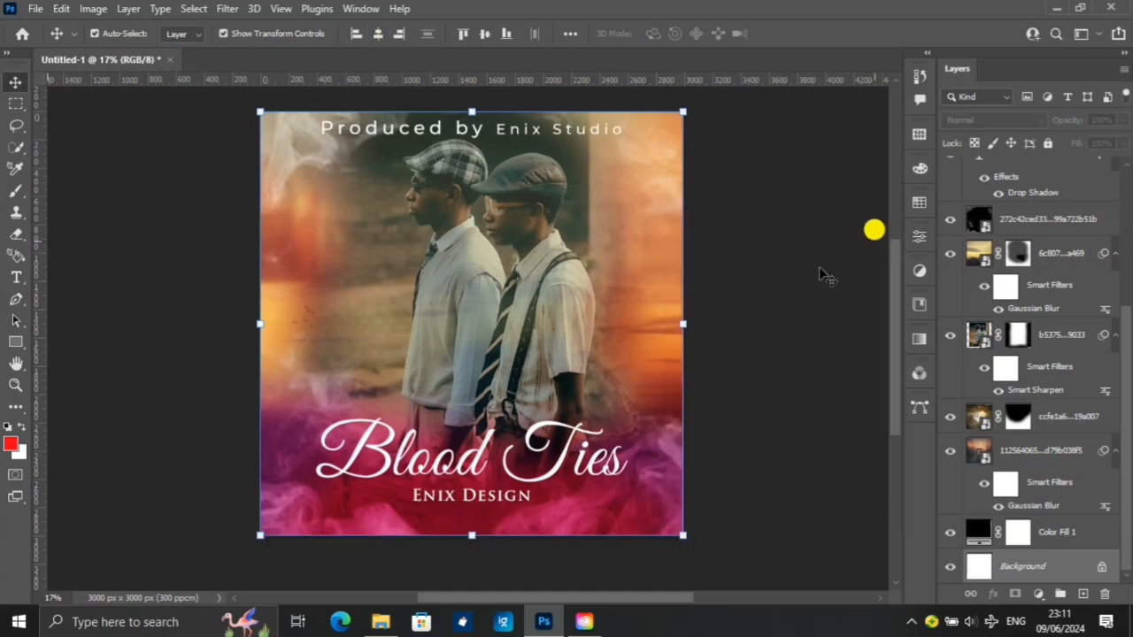
click(491, 500)
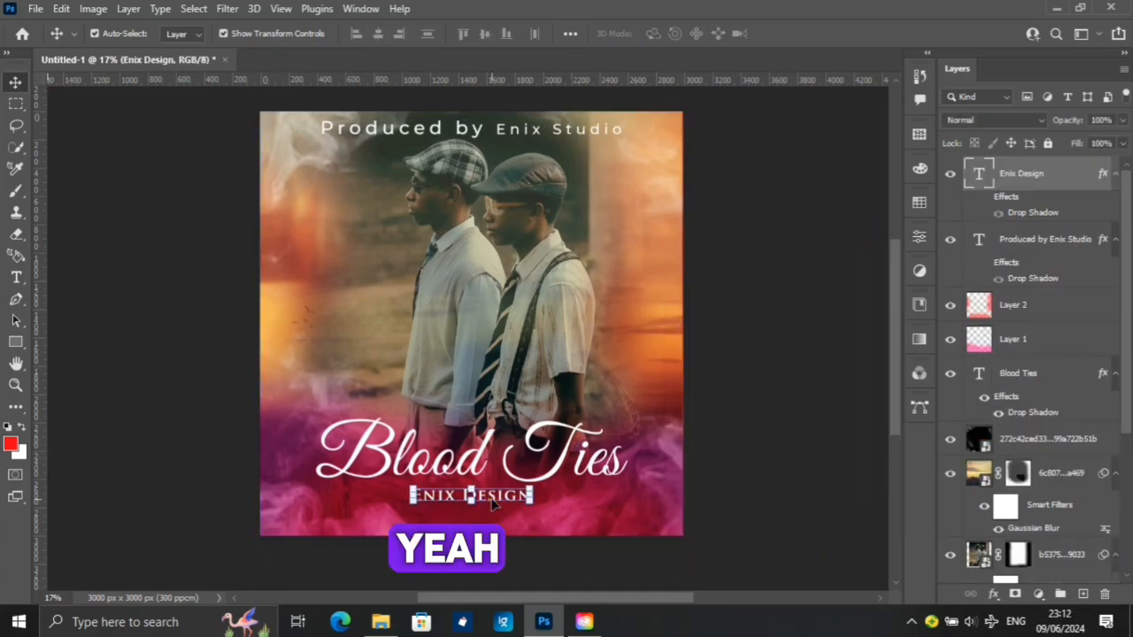
click(791, 492)
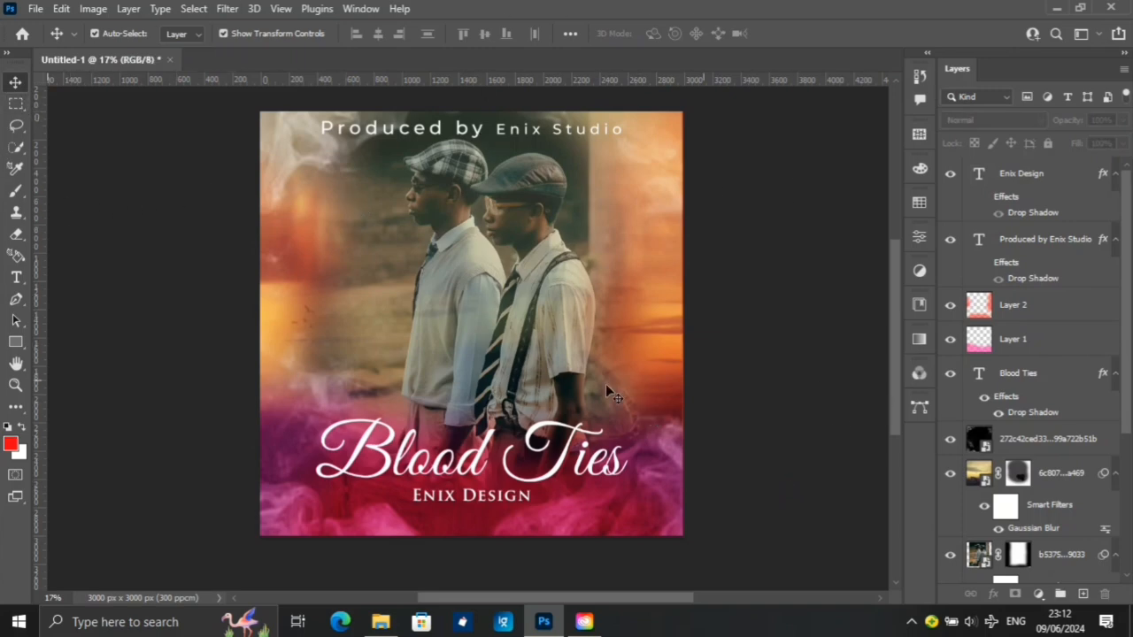
Fit the whole cover on screen to review the finished design
key(z)
right_click(572, 392)
click(621, 409)
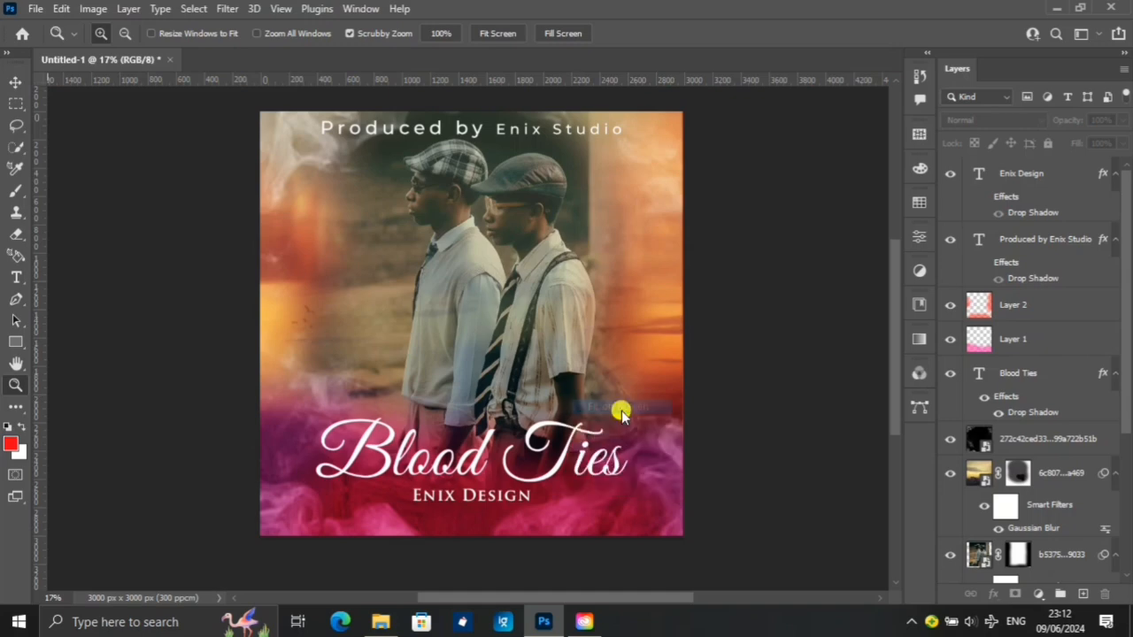
key(v)
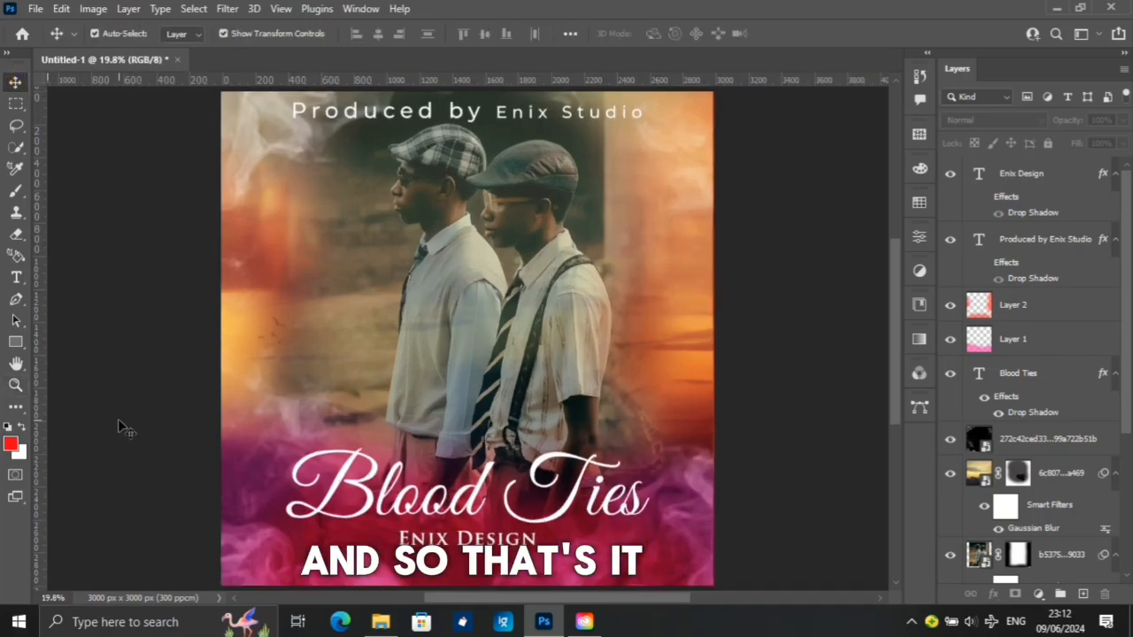
click(118, 421)
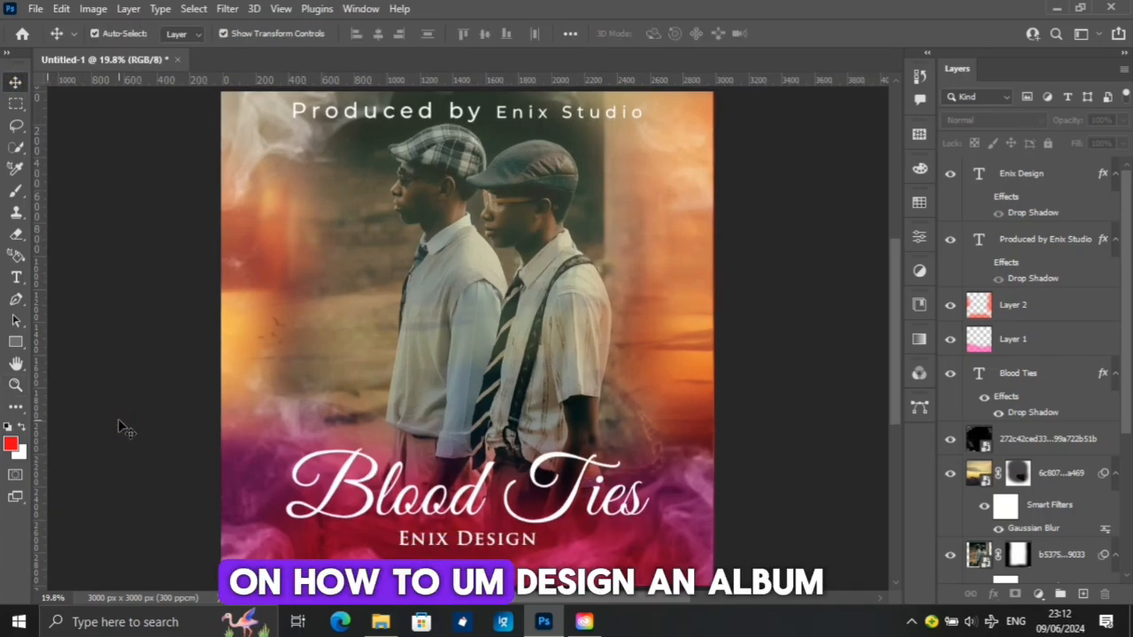